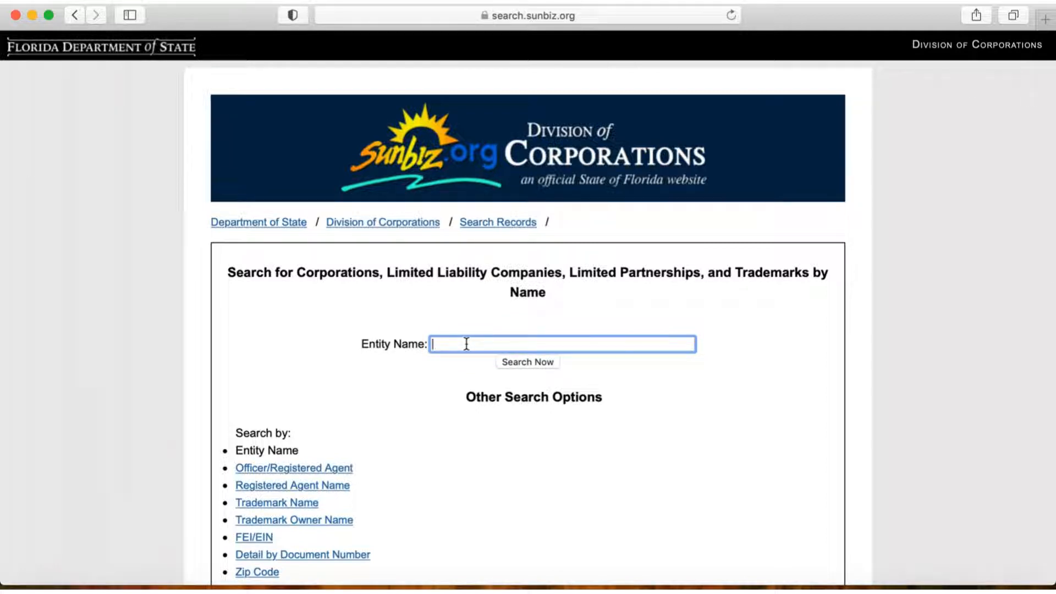
Step: Search the Florida corporation records by entity name for "xyzzy llc"
type("xyz")
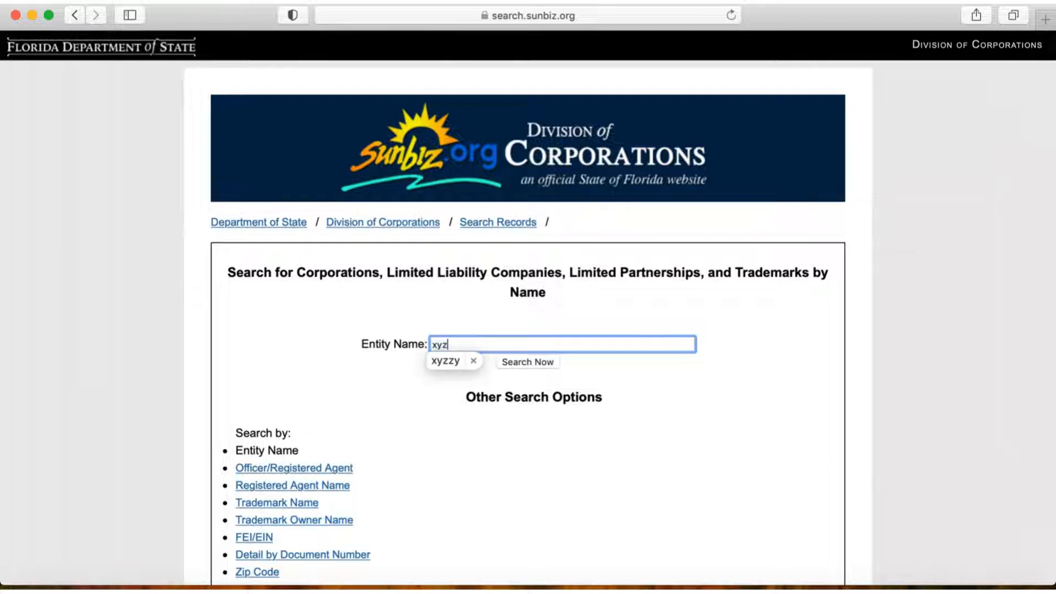
type("zy llc")
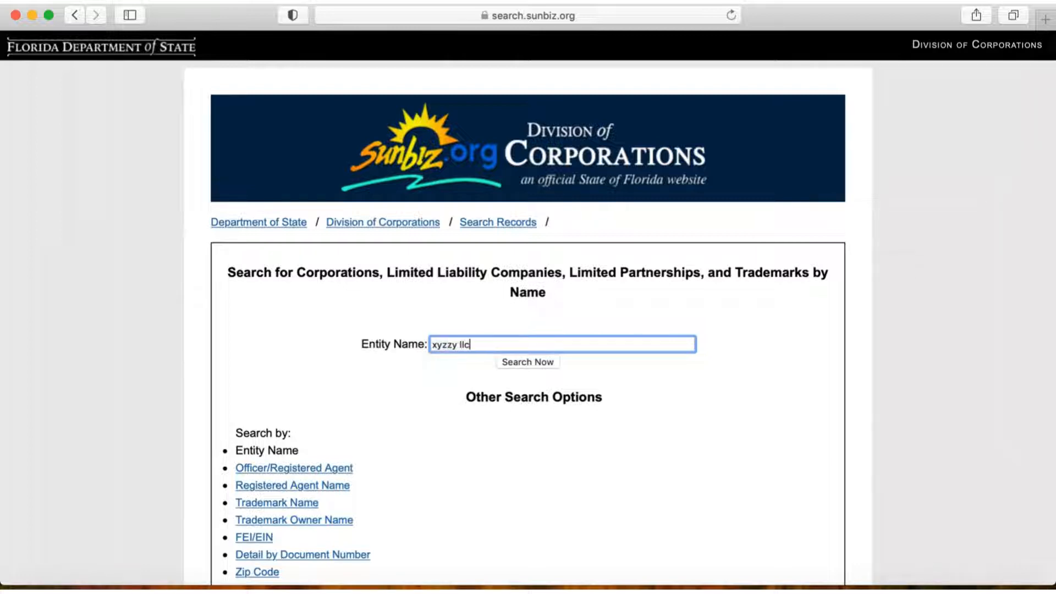
key("Return")
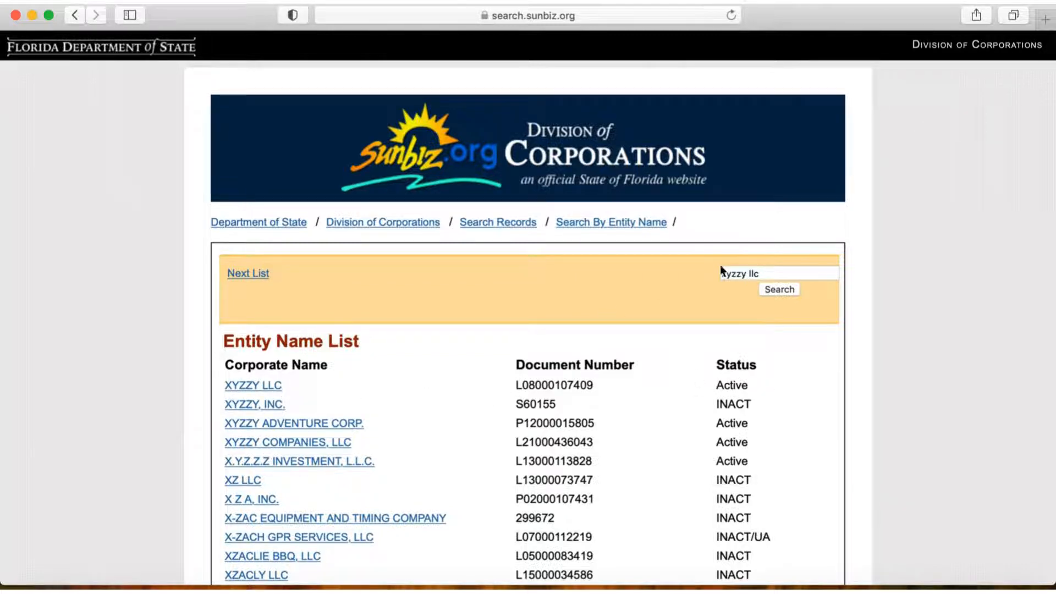
Step: Search the entity names for "asdfghjkl" and look through the list of similar corporate names and their statuses
left_click_drag(764, 273, 715, 270)
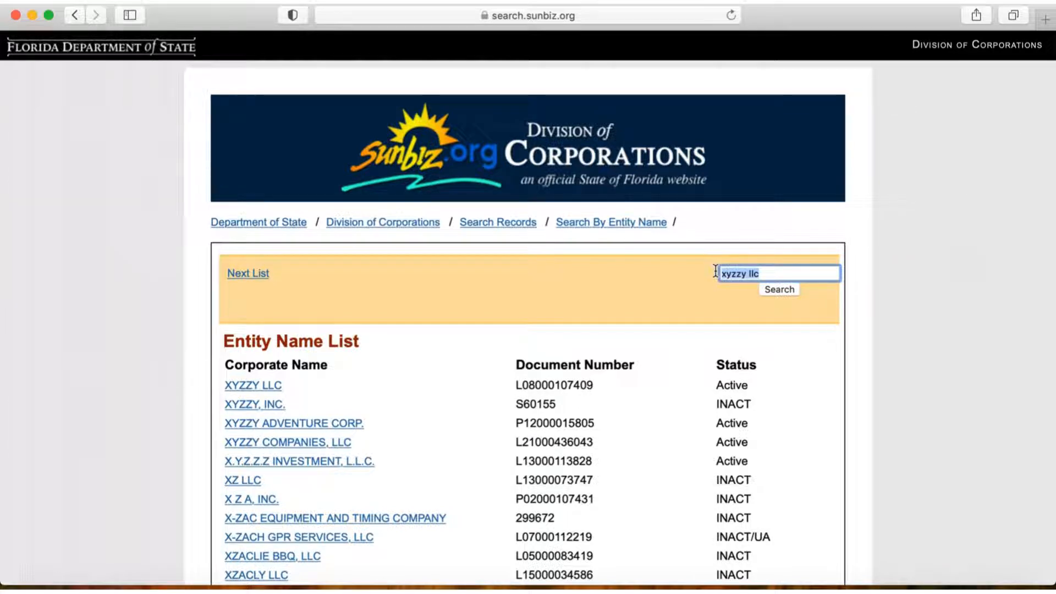
type("asdfghjkl")
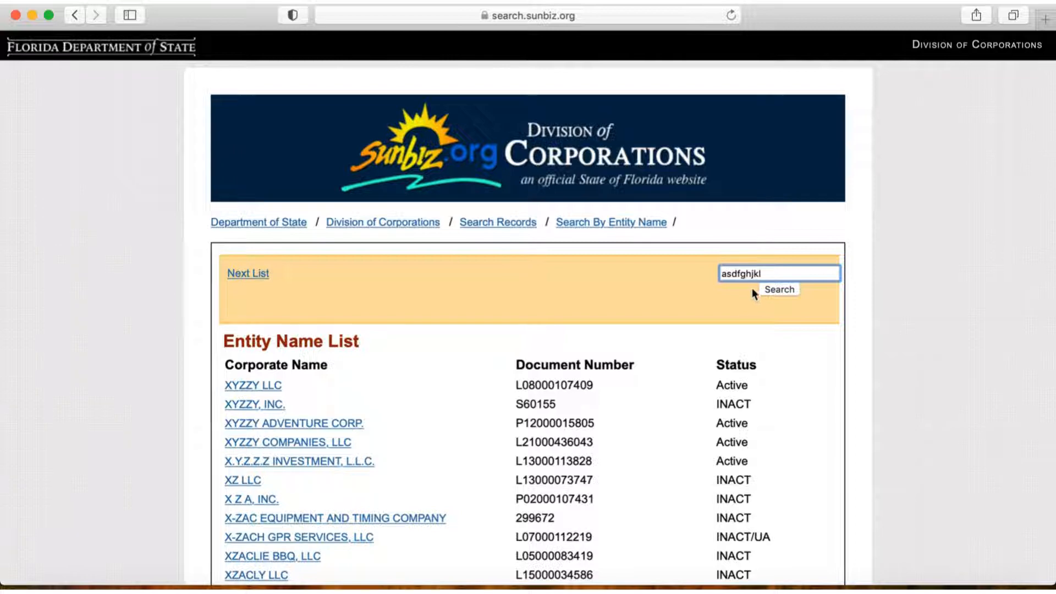
left_click(774, 290)
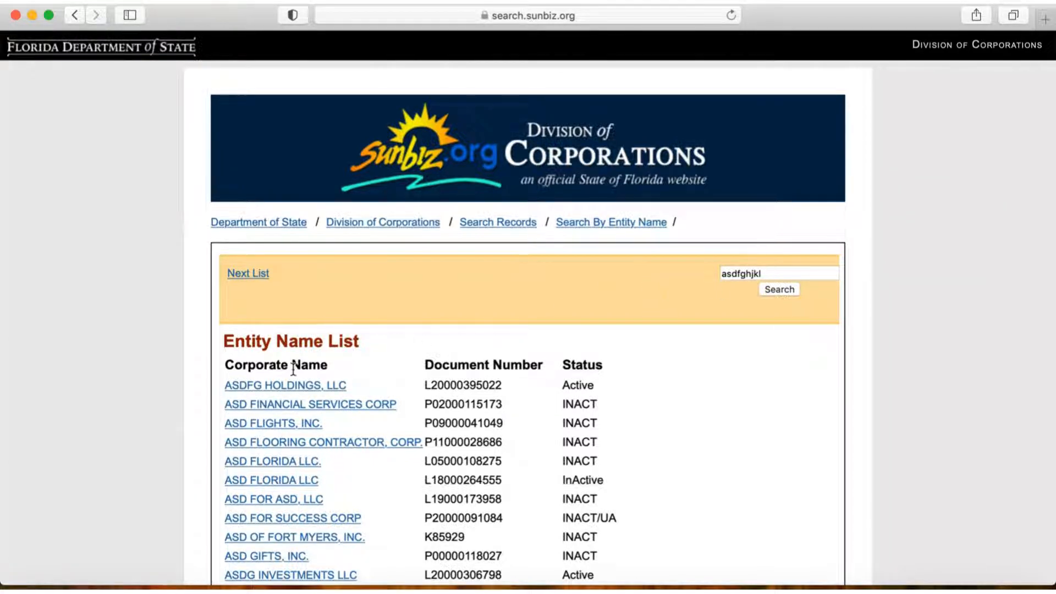
scroll(387, 487, "down", 6)
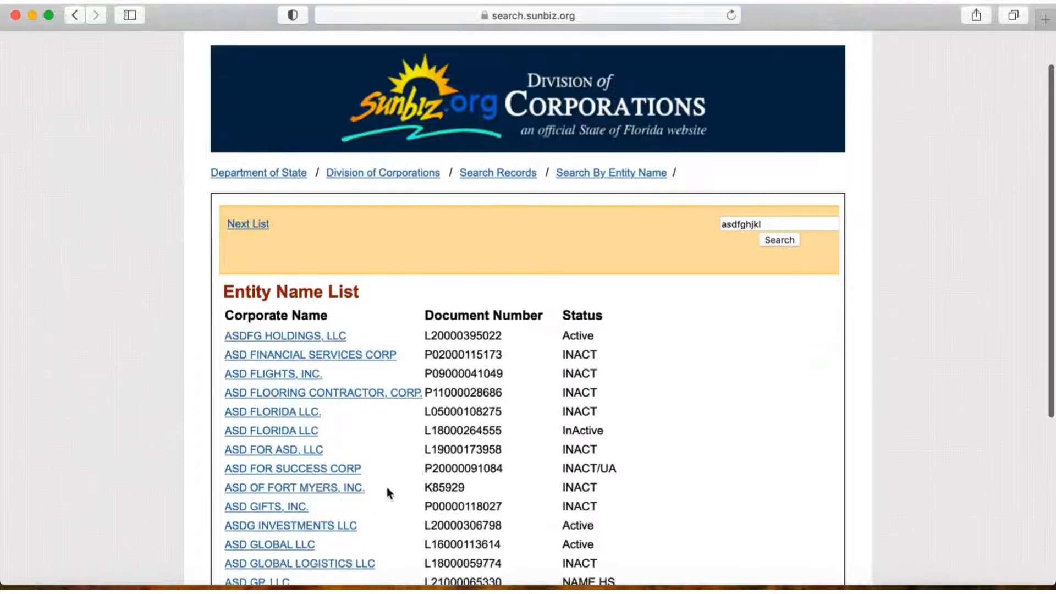
scroll(388, 493, "up", 6)
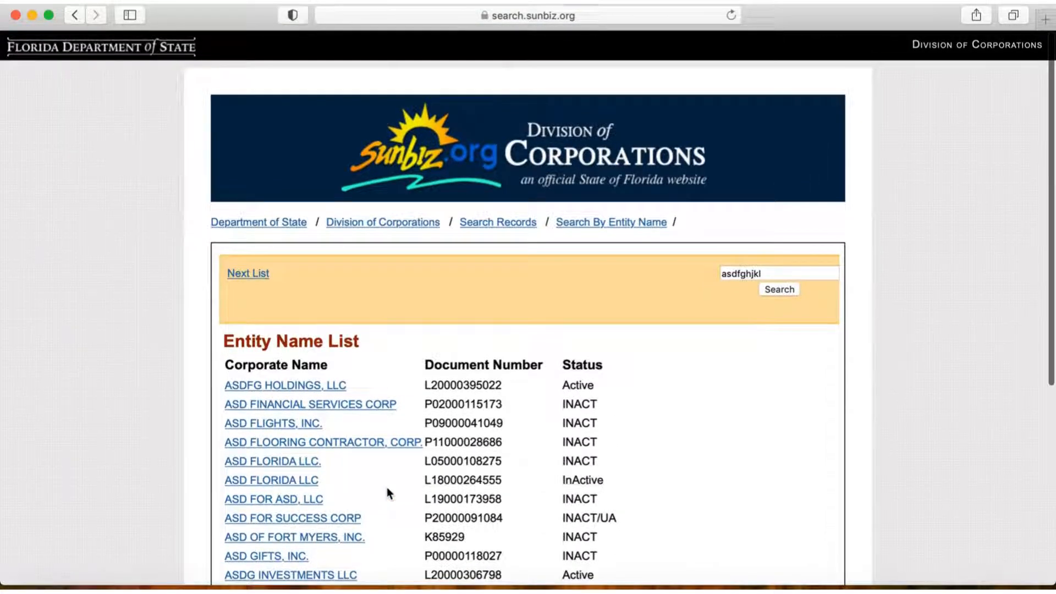
scroll(388, 493, "down", 3)
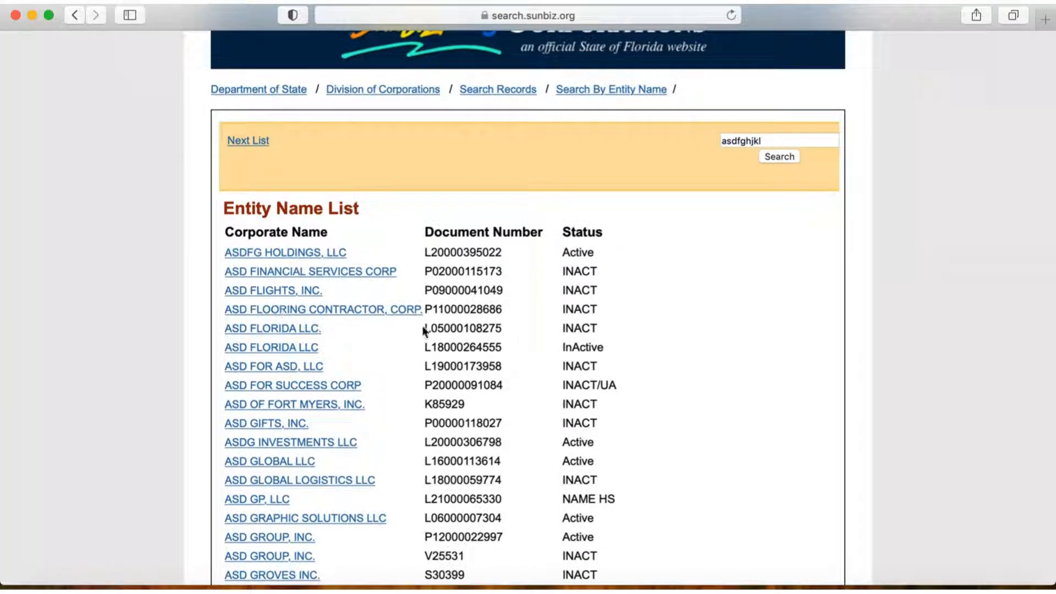
scroll(394, 370, "down", 4)
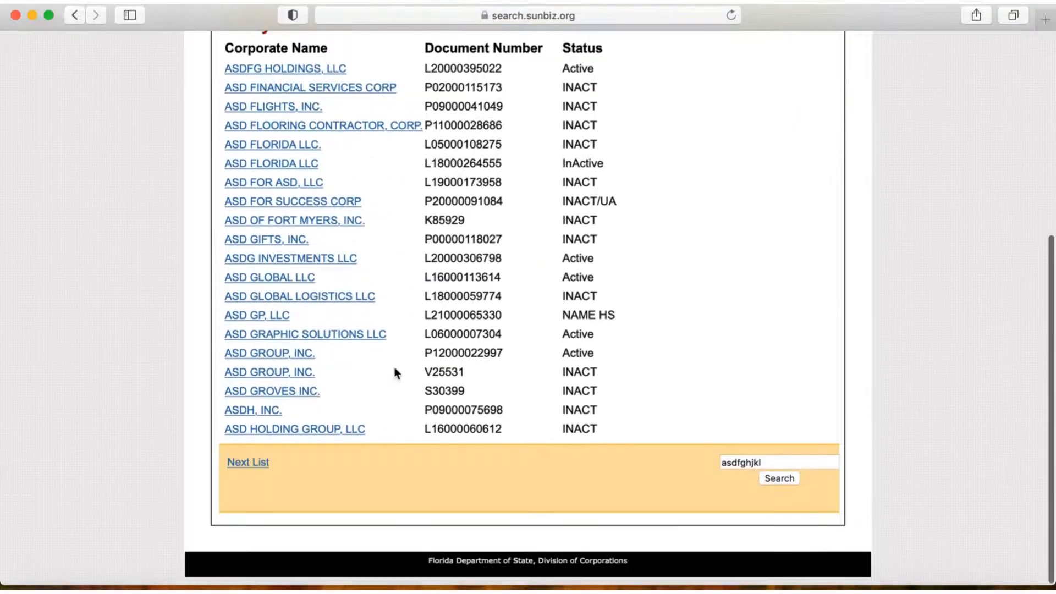
scroll(410, 405, "up", 7)
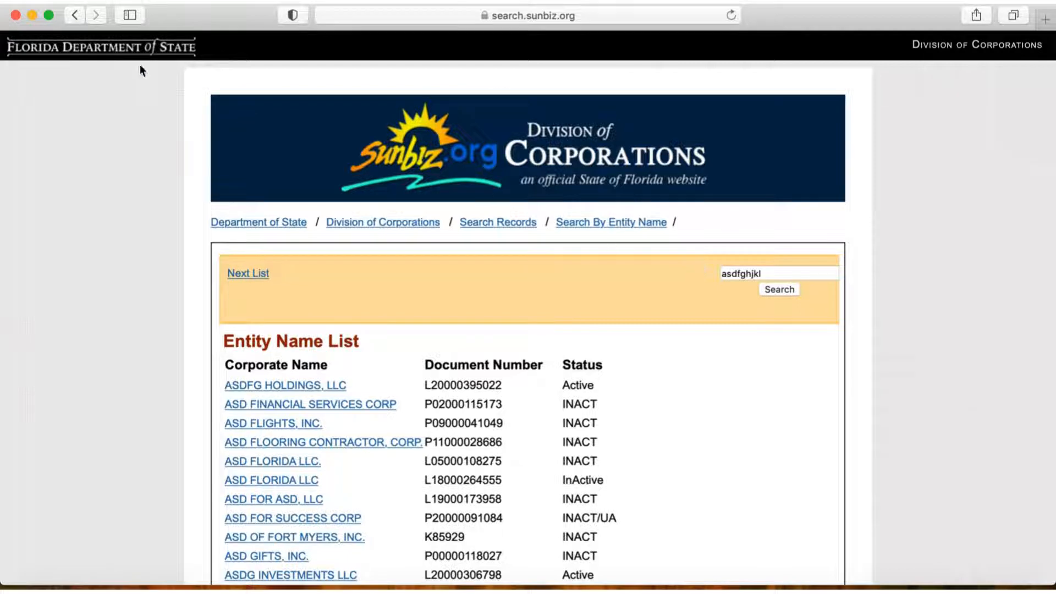
Step: Return to the Google results and search for "florida division of corporations"
left_click(75, 16)
left_click(75, 16)
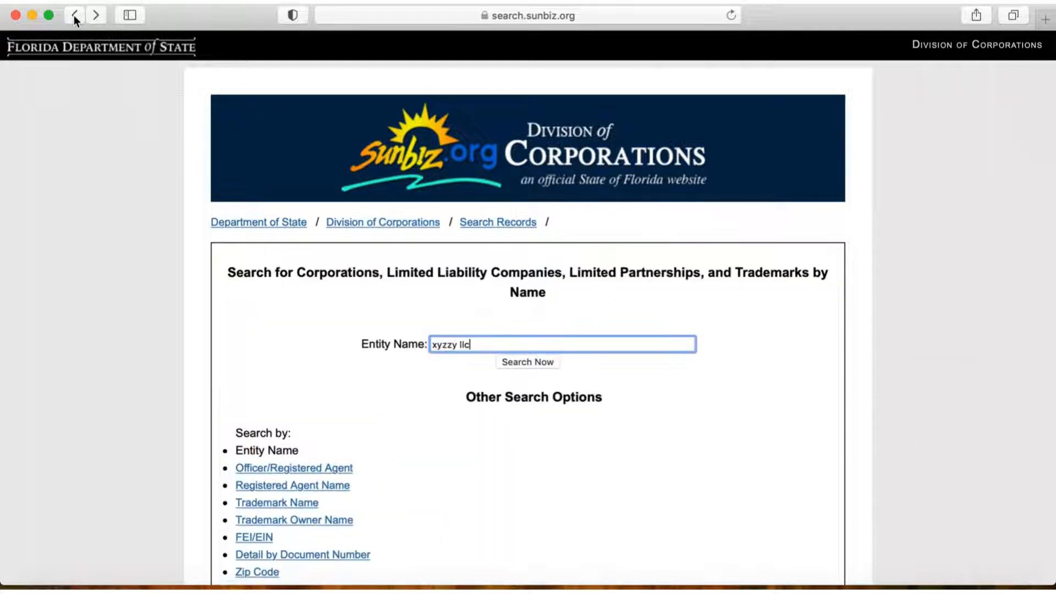
left_click(75, 16)
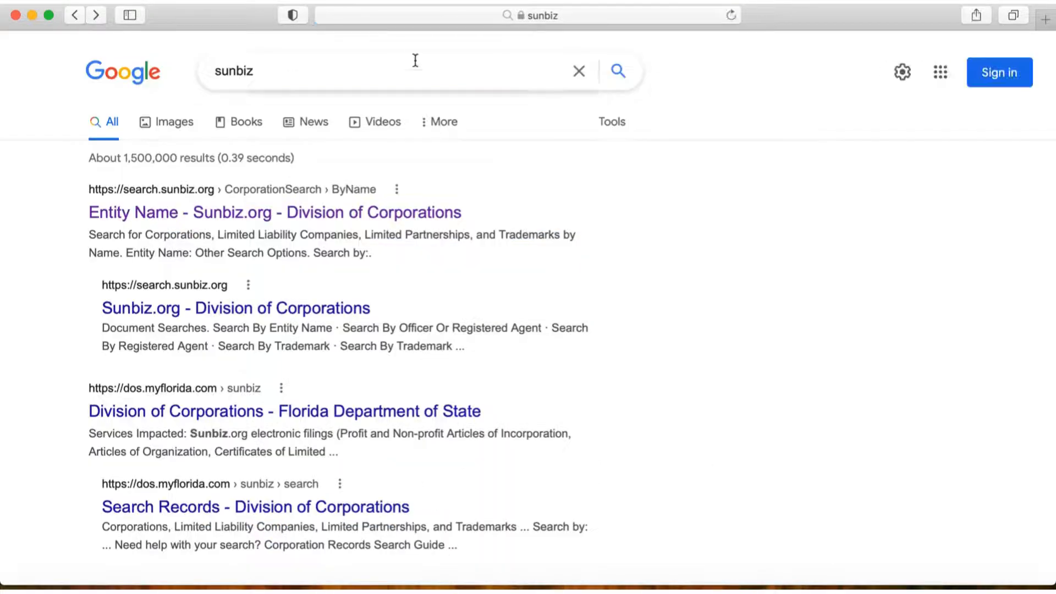
left_click_drag(301, 75, 170, 73)
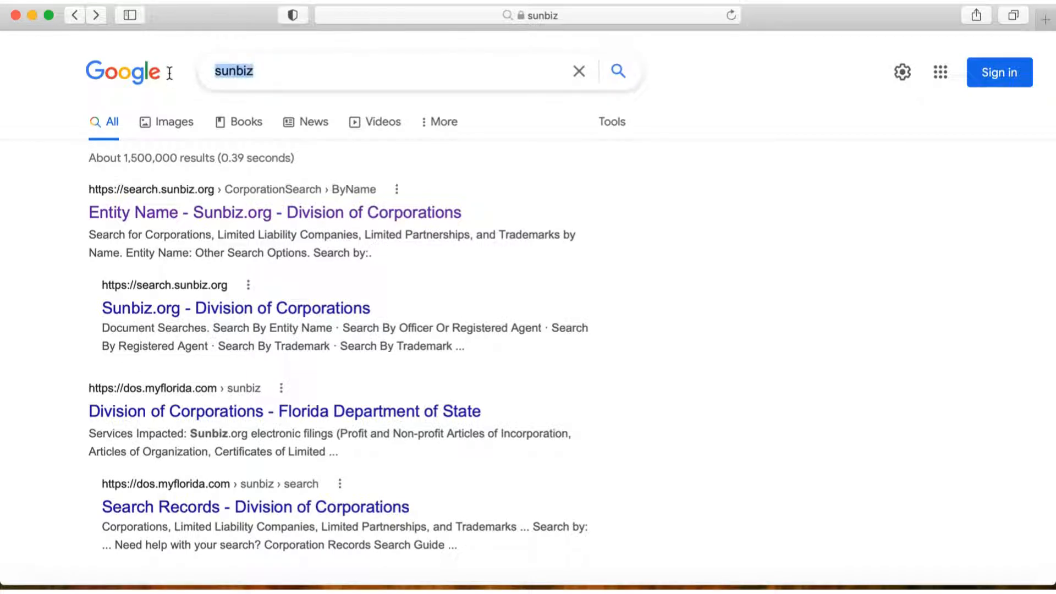
type("florida di")
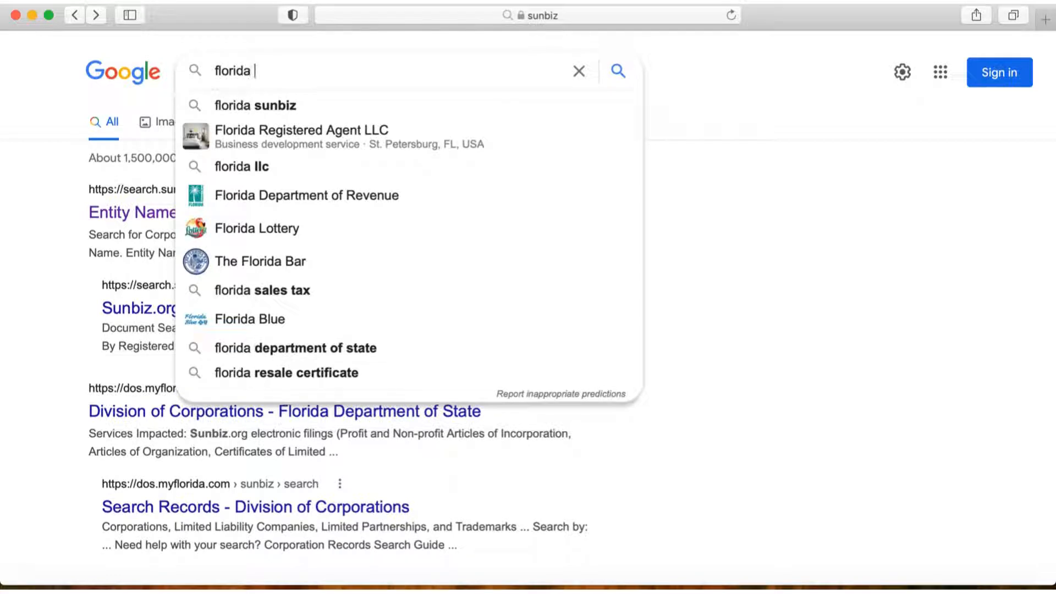
type("vi")
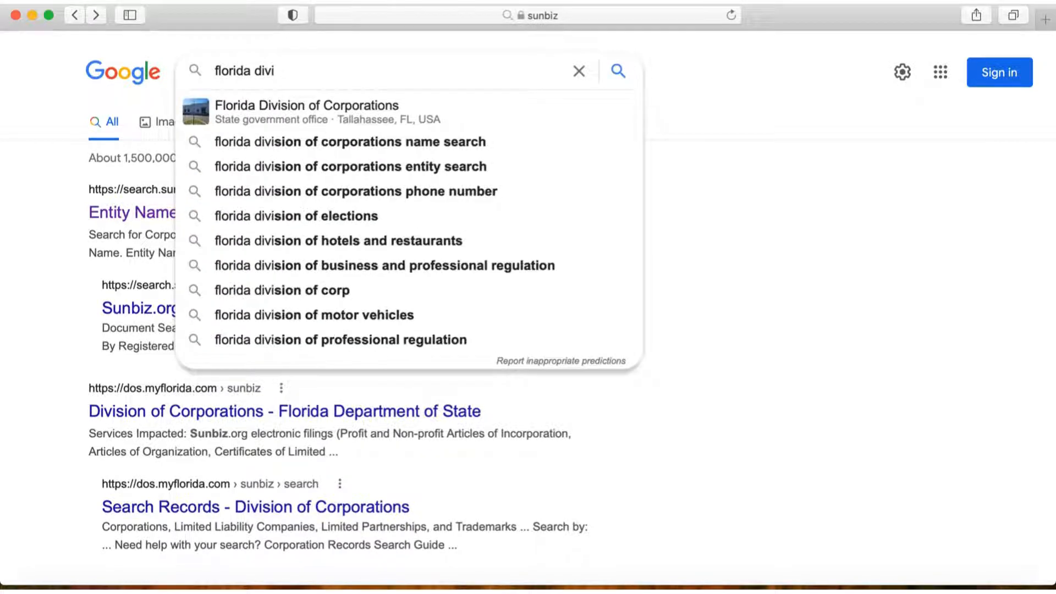
key("Down")
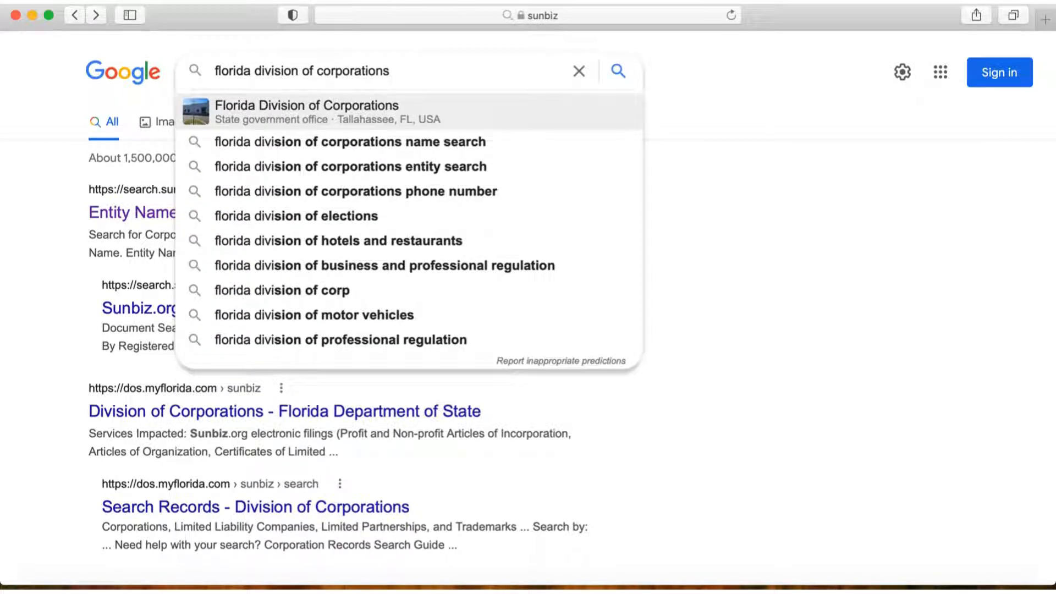
key("Return")
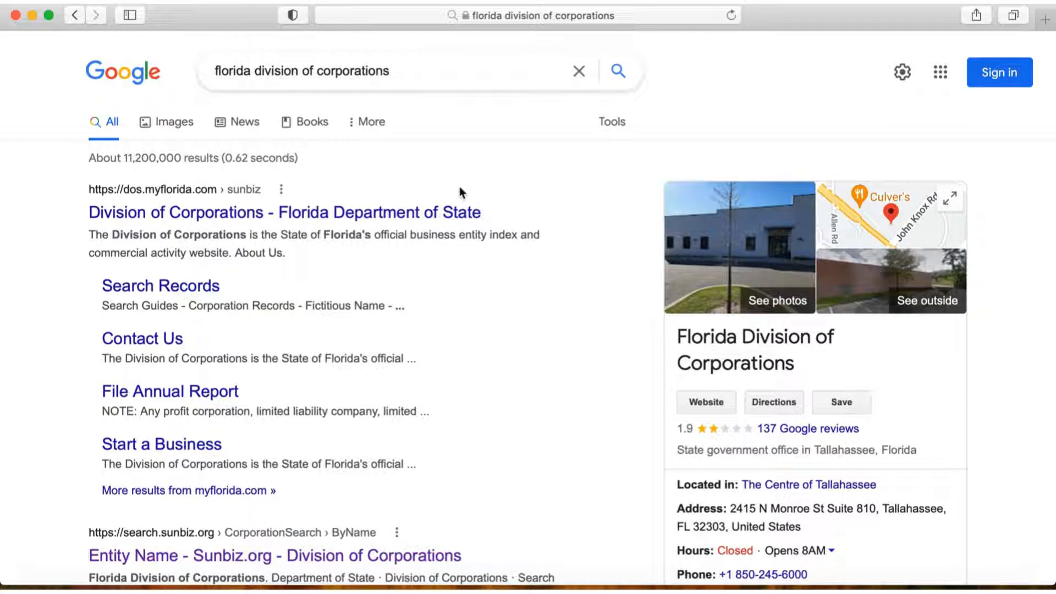
Step: Open the Florida Division of Corporations website and go to its e-filing page for starting a Limited Liability Company
left_click(245, 216)
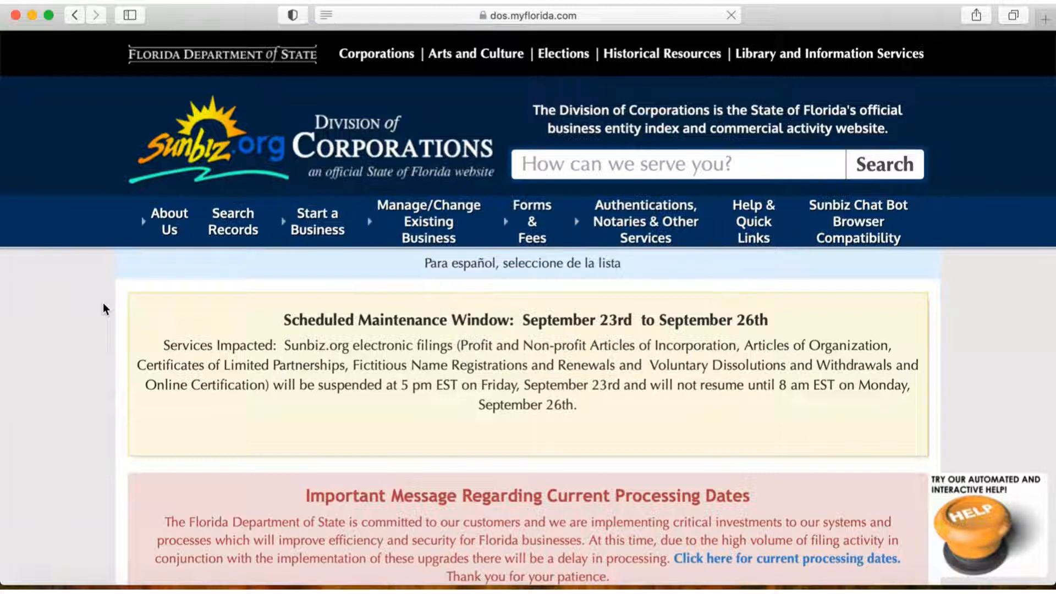
mouse_move(303, 234)
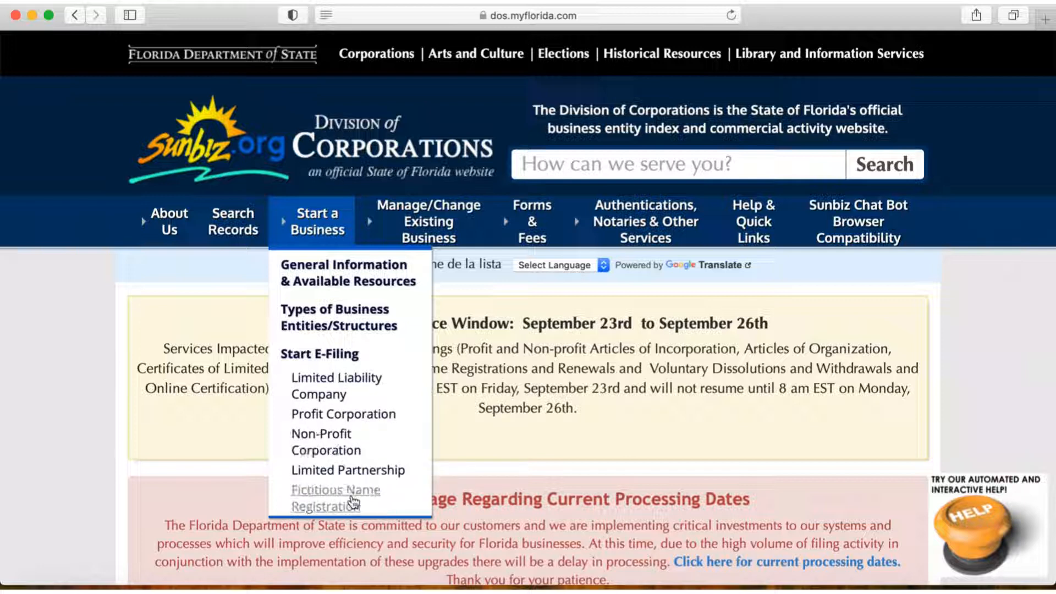
left_click(346, 387)
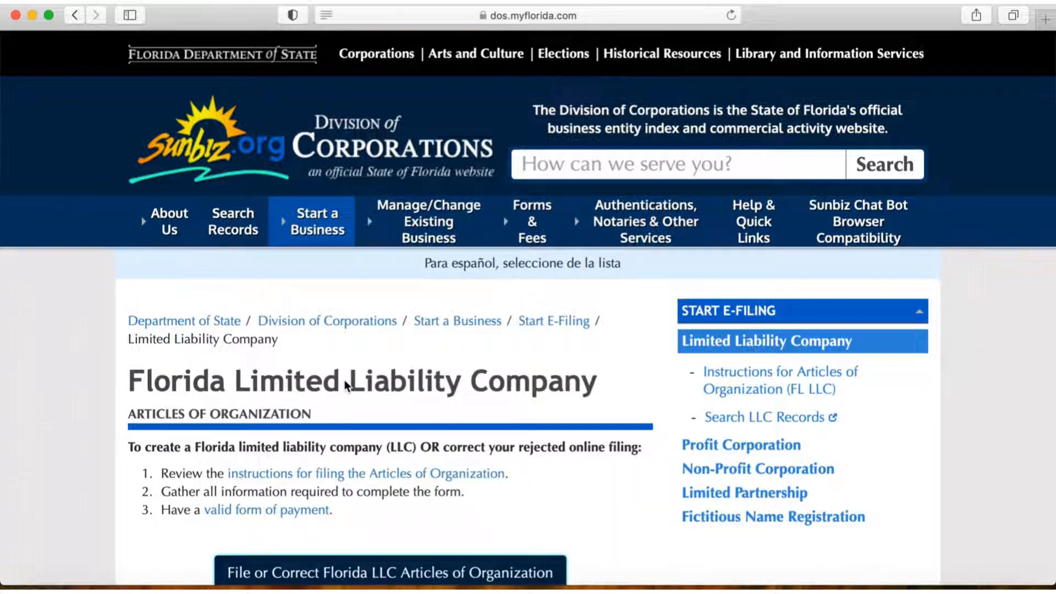
Step: Open the Florida LLC Articles of Organization filing, with the disclaimer accepted, and start a new filing
scroll(628, 438, "down", 3)
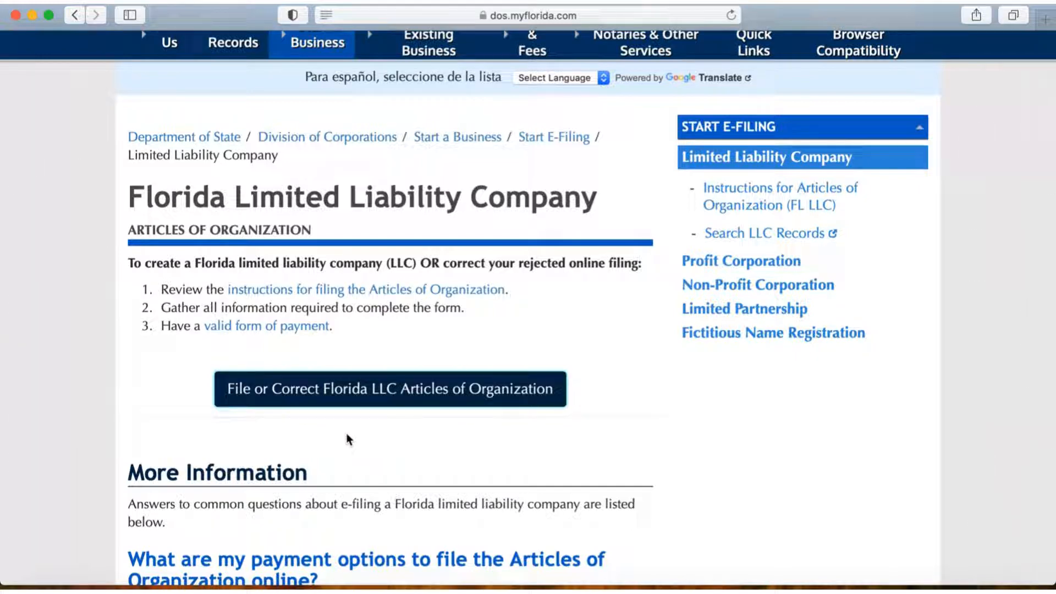
left_click(271, 397)
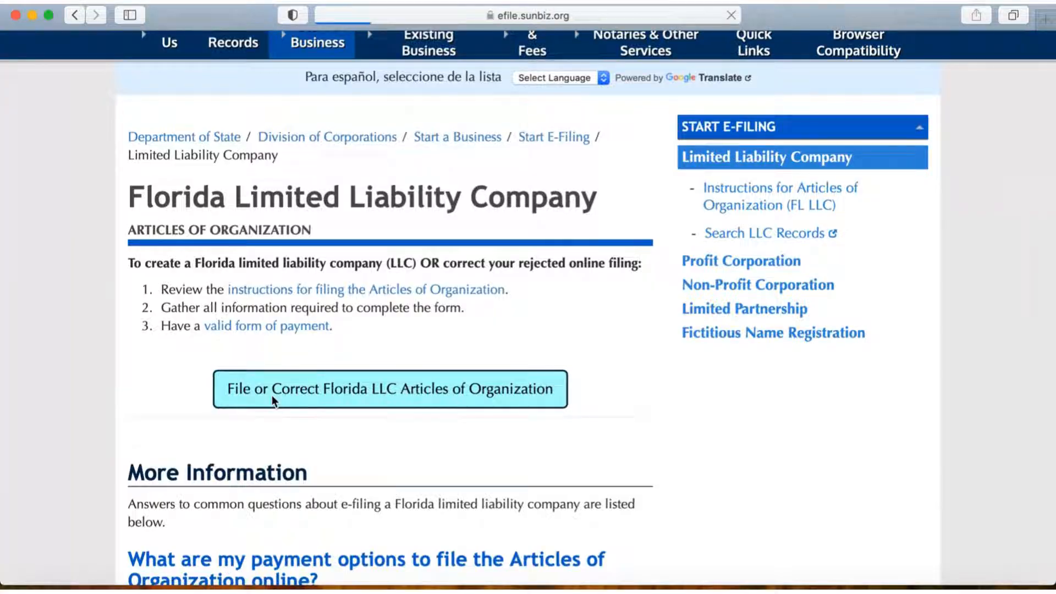
scroll(696, 377, "down", 5)
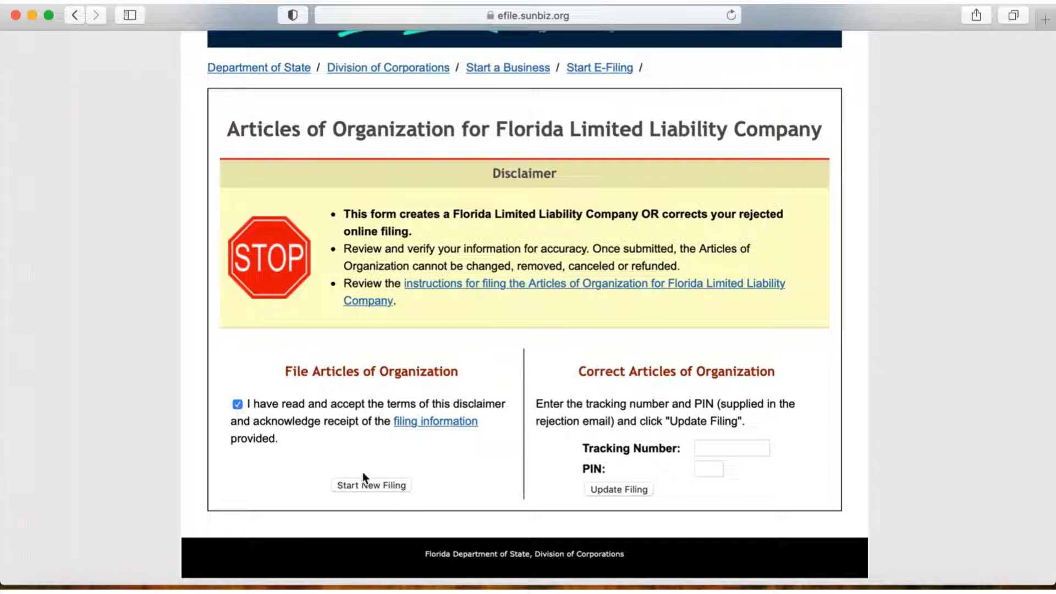
left_click(374, 487)
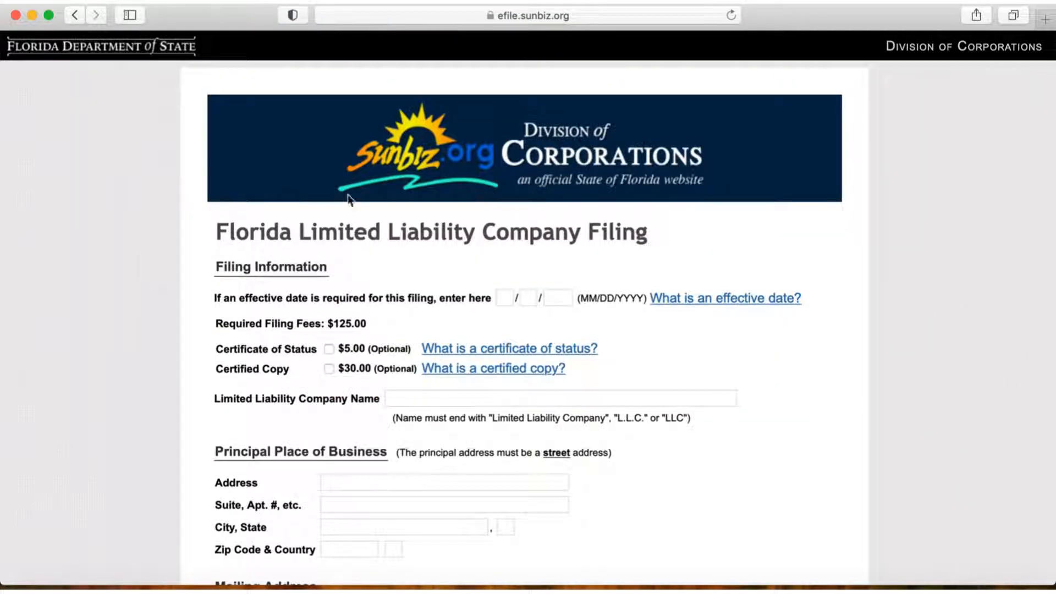
Step: Look through the LLC filing form's sections, from the filing information to the persons authorized to manage the company
scroll(198, 307, "down", 15)
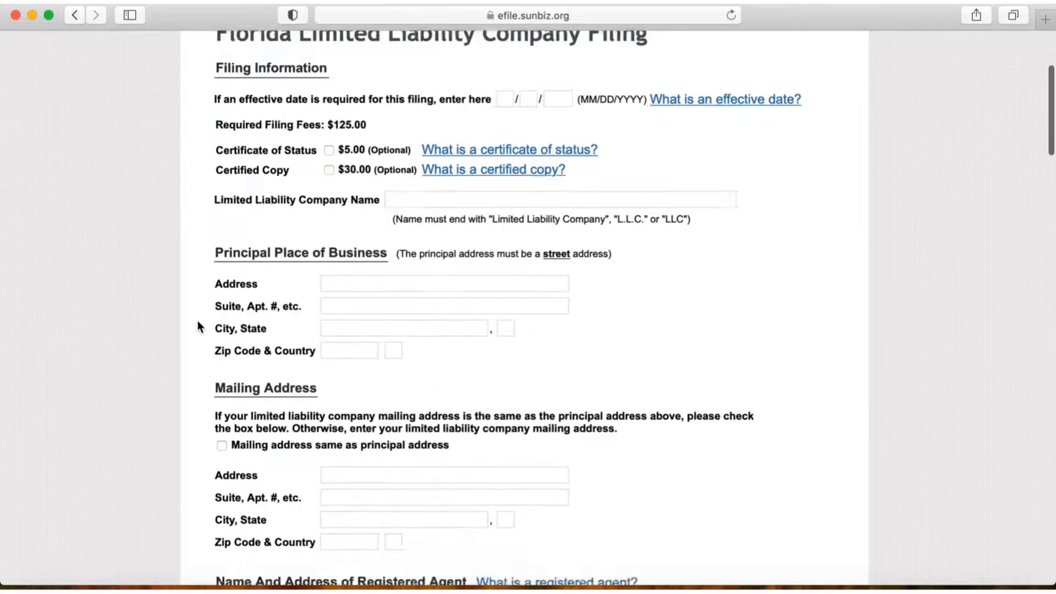
scroll(199, 327, "down", 20)
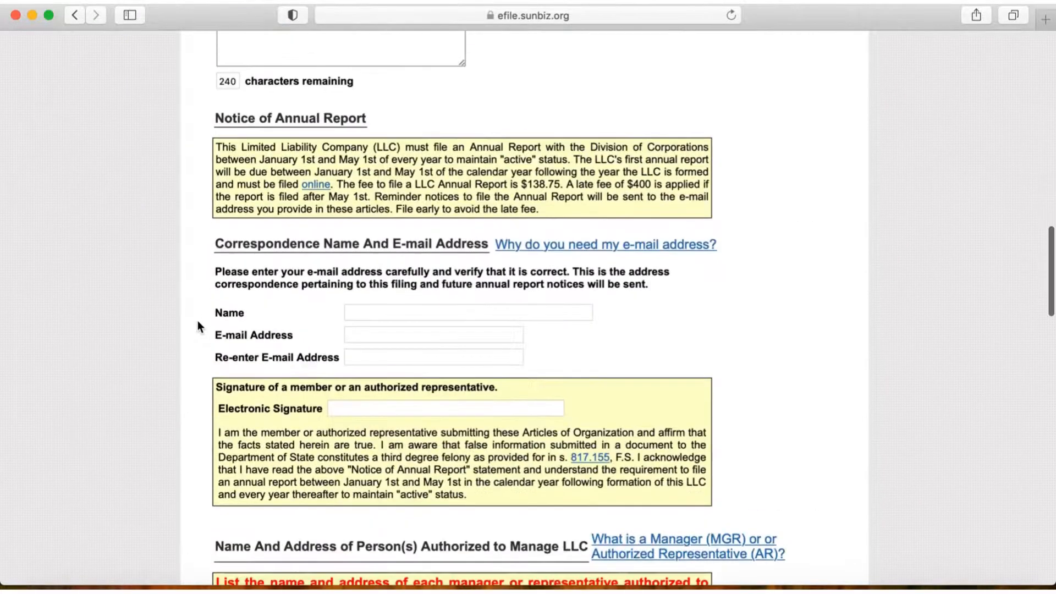
scroll(198, 325, "down", 10)
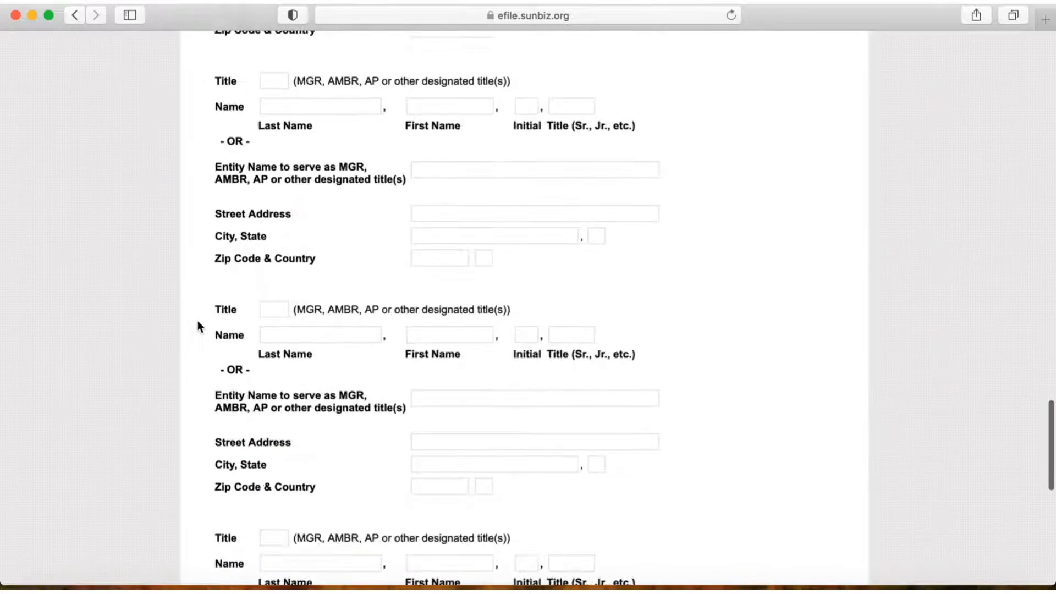
scroll(198, 325, "up", 20)
scroll(198, 325, "up", 15)
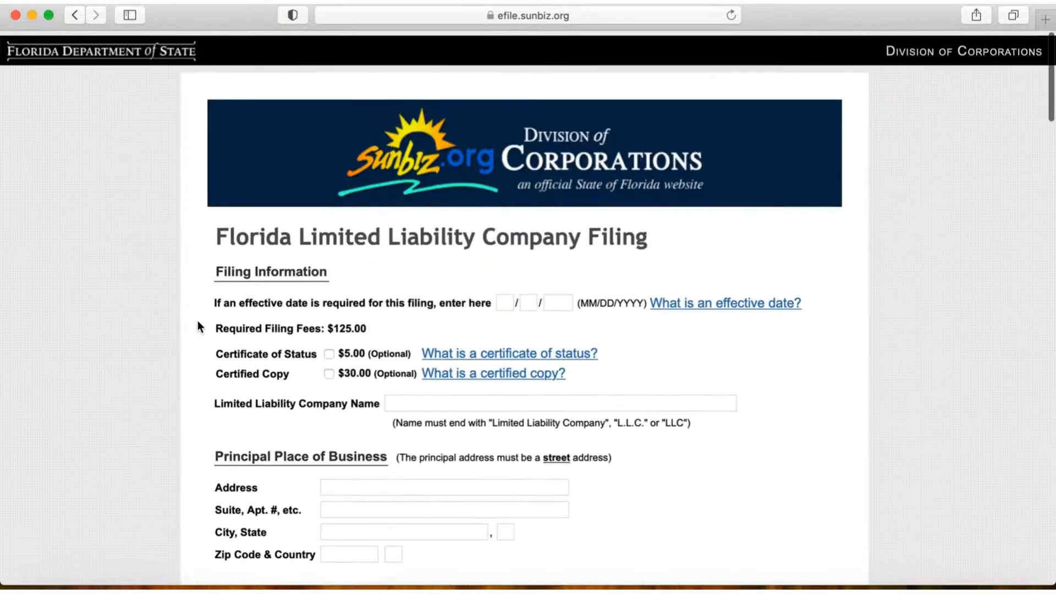
scroll(198, 326, "down", 1)
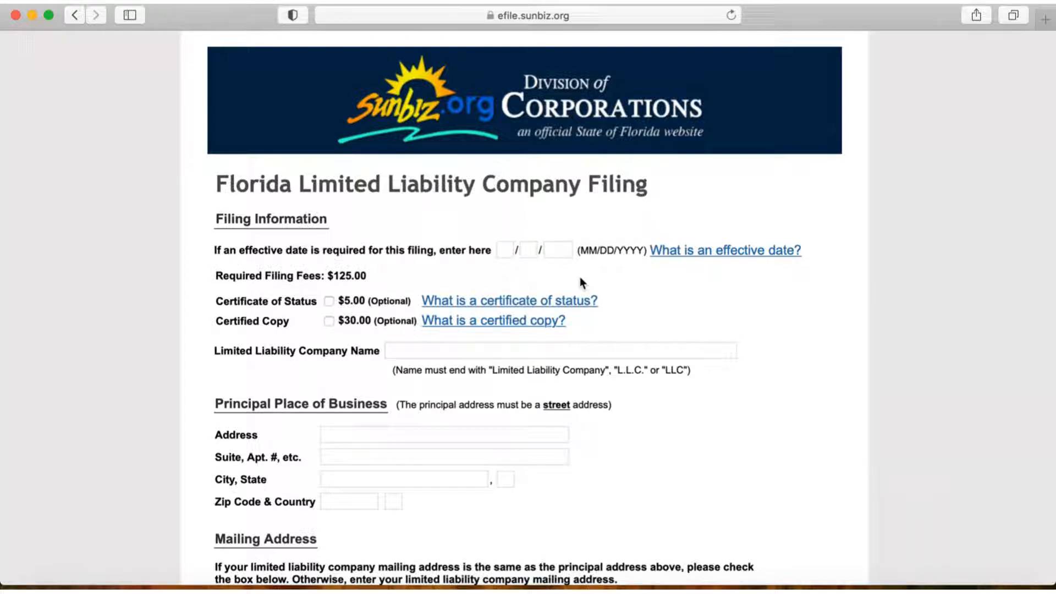
Step: Enter 25 in the first effective date field and check the dates in the Calendar app's September 2022 month view
left_click(508, 251)
type("25")
key("Tab")
left_click(278, 591)
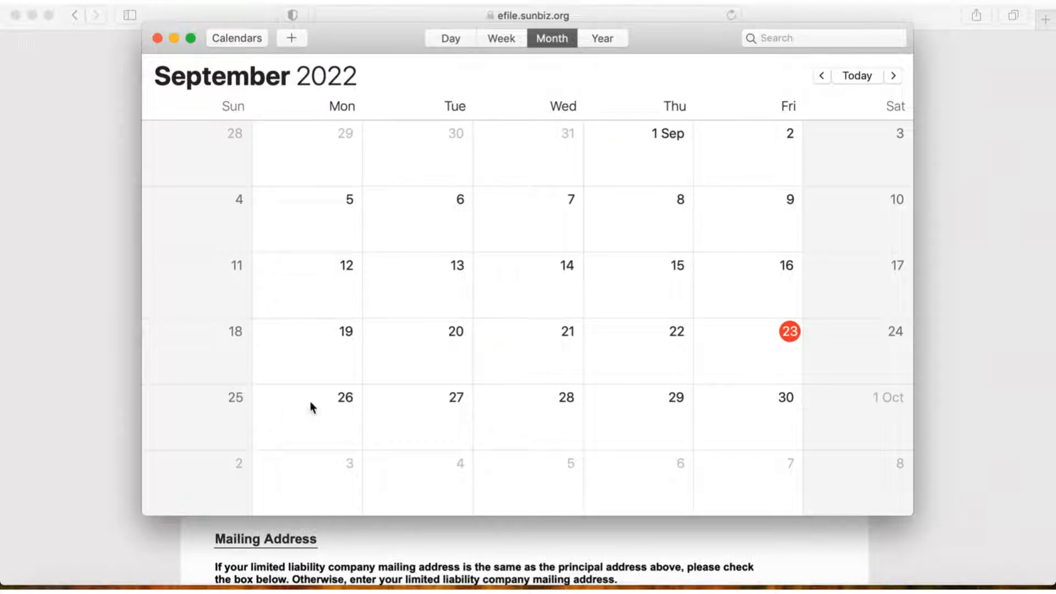
left_click(157, 38)
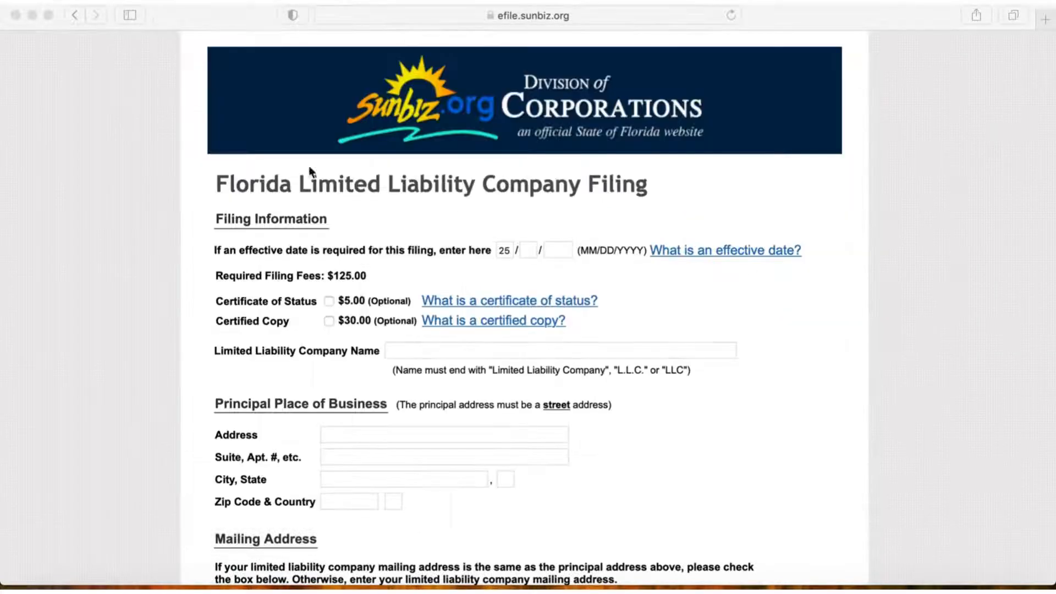
Step: Complete the filing's effective date as 26/10/2022, replacing the value in the first field
left_click(510, 248)
left_click(509, 250)
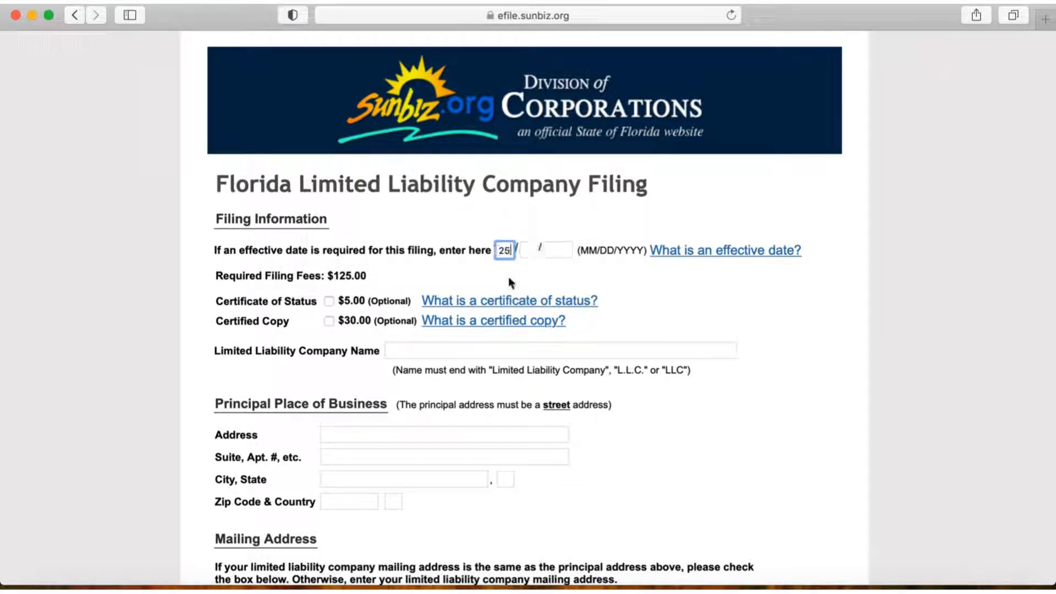
left_click(527, 250)
type("10")
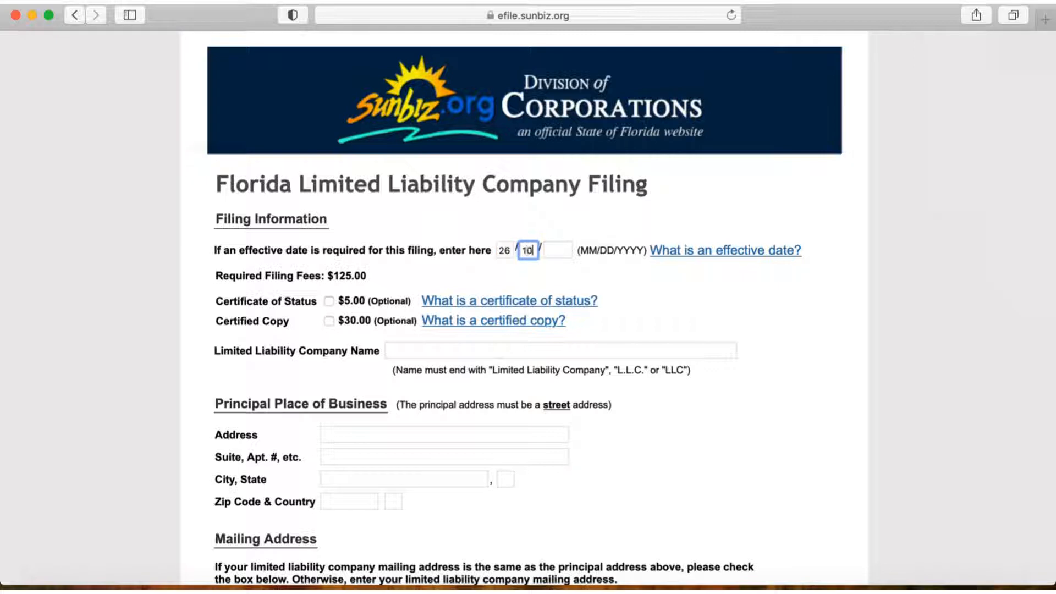
left_click(549, 250)
type("2")
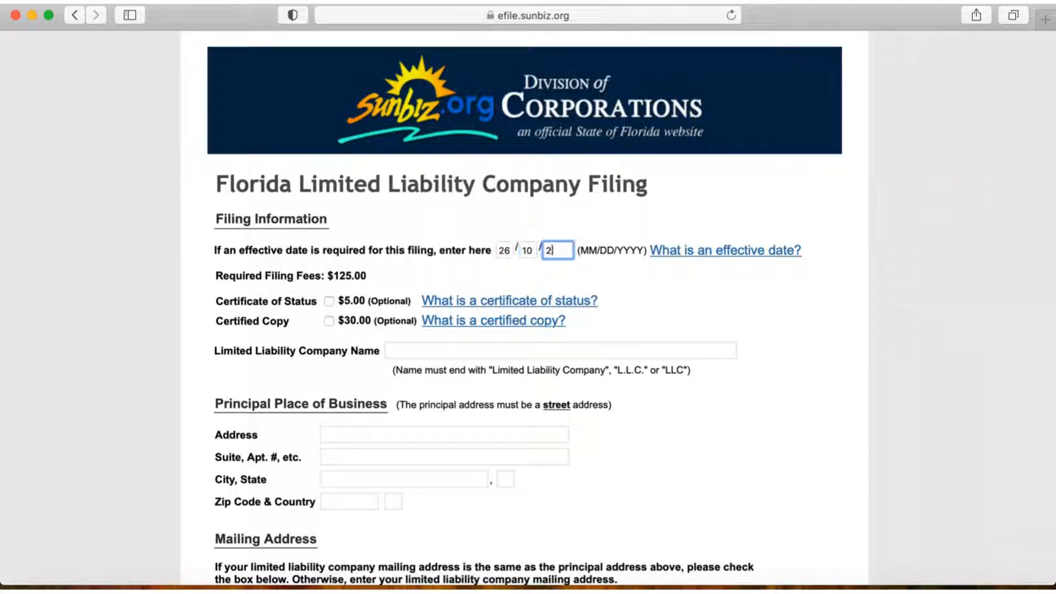
type("022")
left_click(637, 296)
left_click(332, 302)
left_click(329, 321)
left_click(330, 323)
Step: Enter xyz LLC as the Limited Liability Company Name
scroll(320, 328, "down", 2)
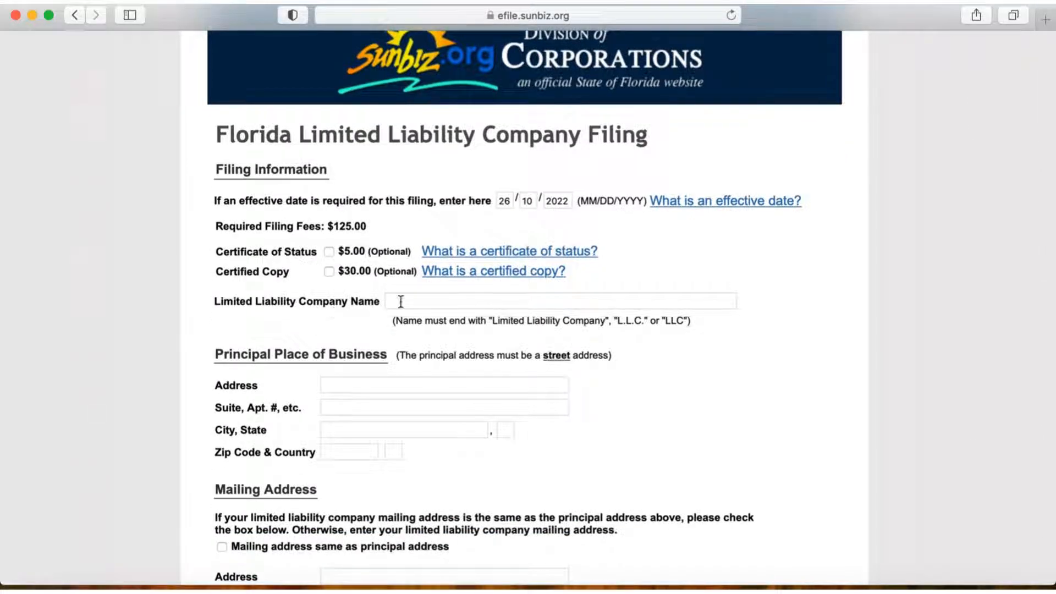
left_click(429, 302)
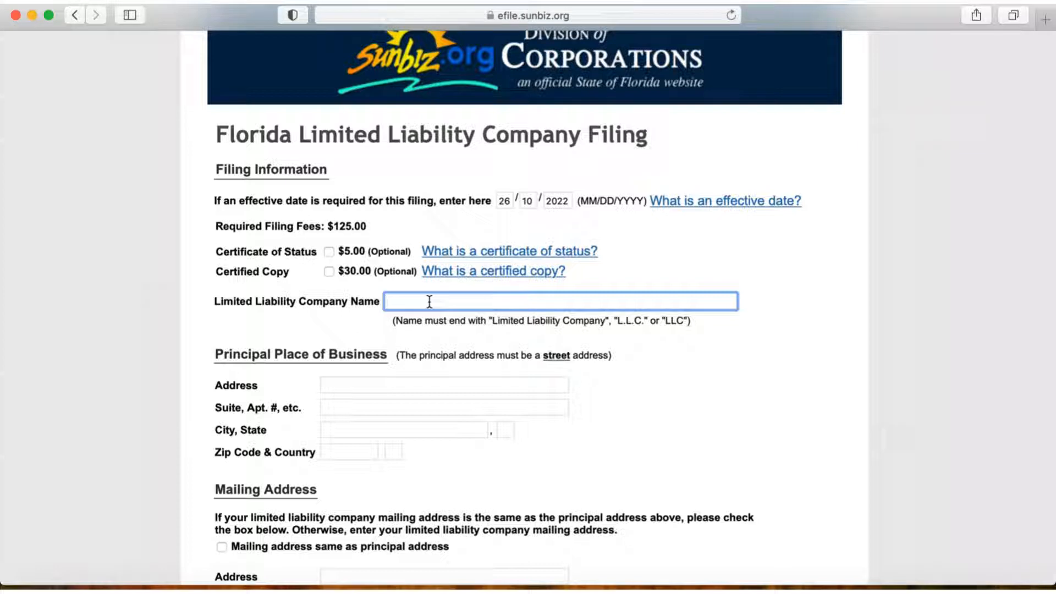
type("xyz llc")
key("BackSpace")
key("BackSpace")
key("BackSpace")
key("Tab")
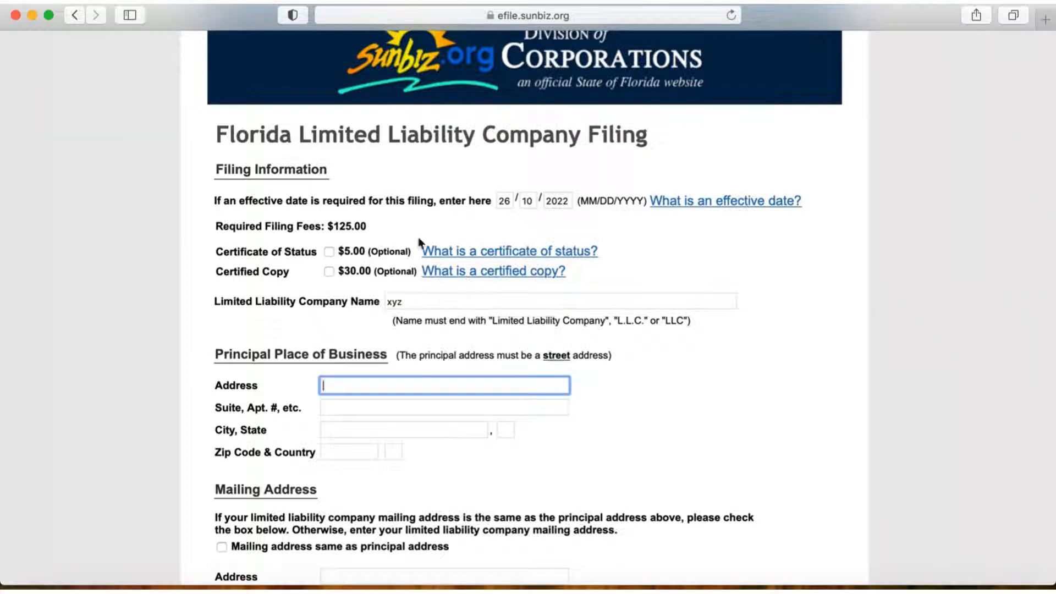
left_click(440, 300)
type("LLC")
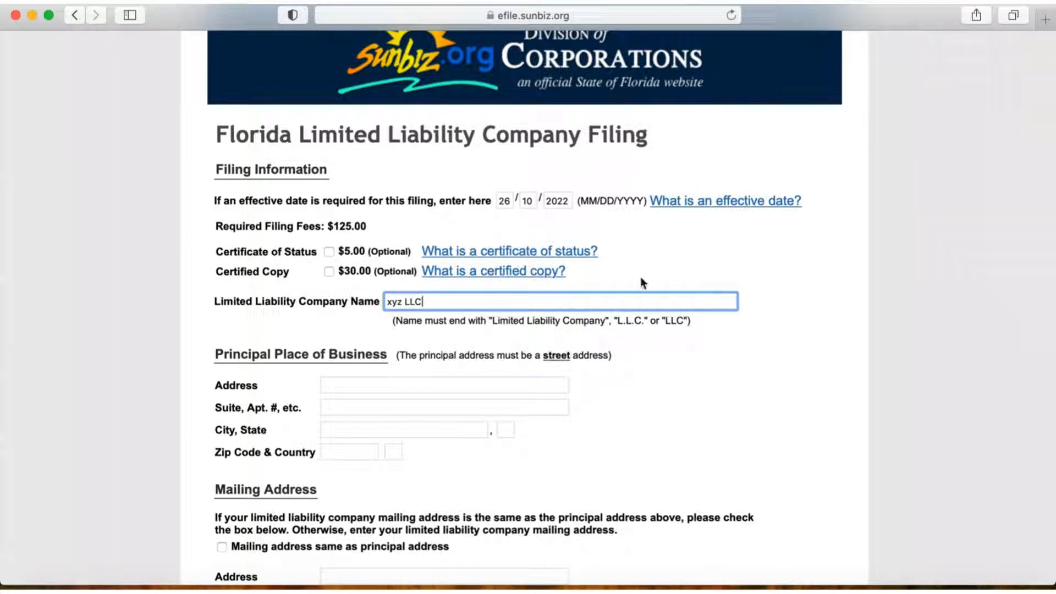
Step: Copy the street line of the first address in the Notes app into the Principal Place of Business address field
scroll(724, 359, "down", 3)
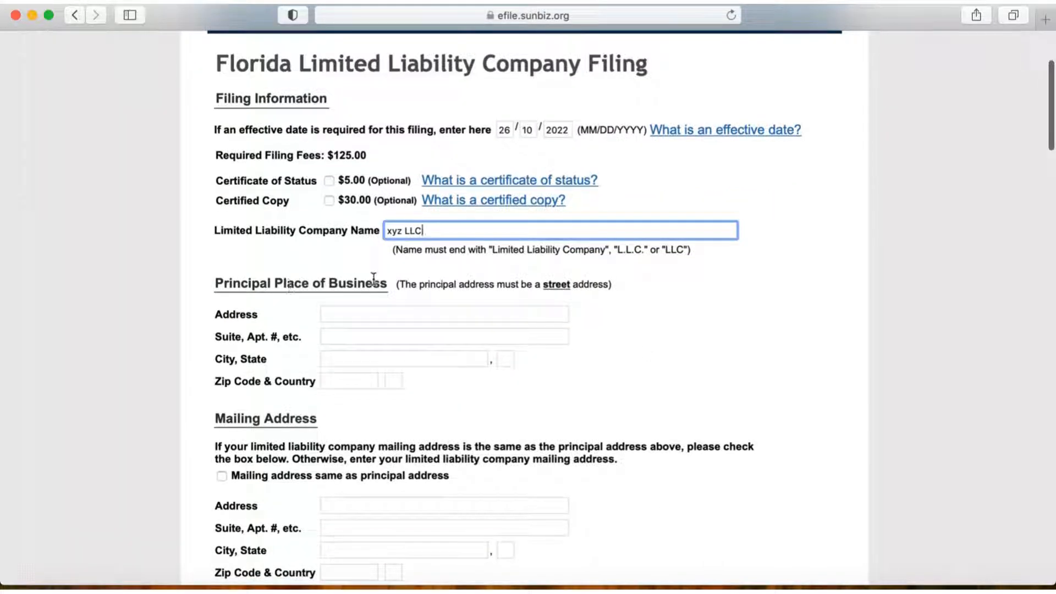
scroll(676, 294, "down", 1)
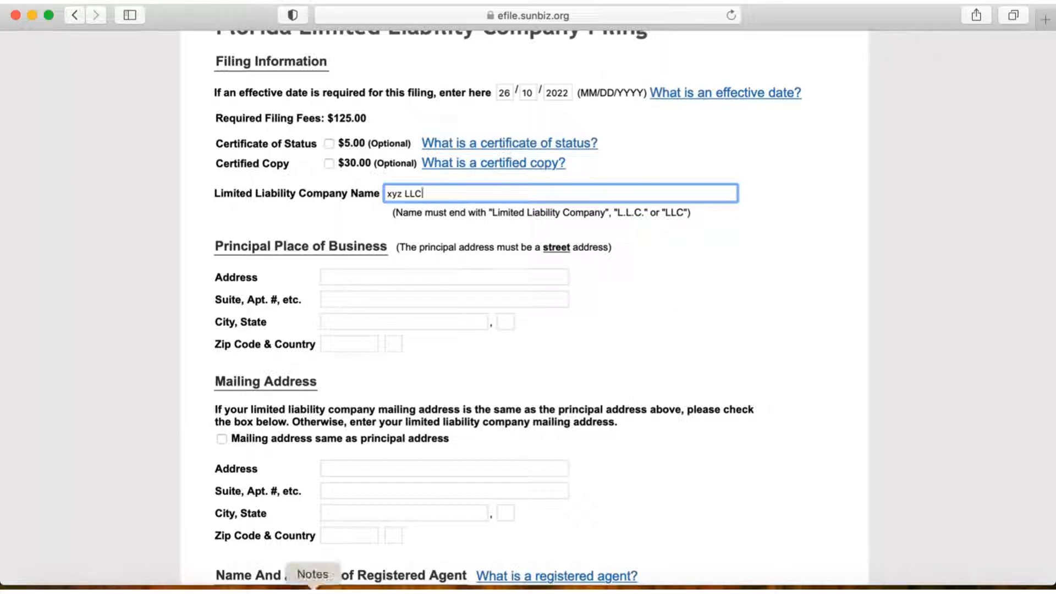
left_click(313, 586)
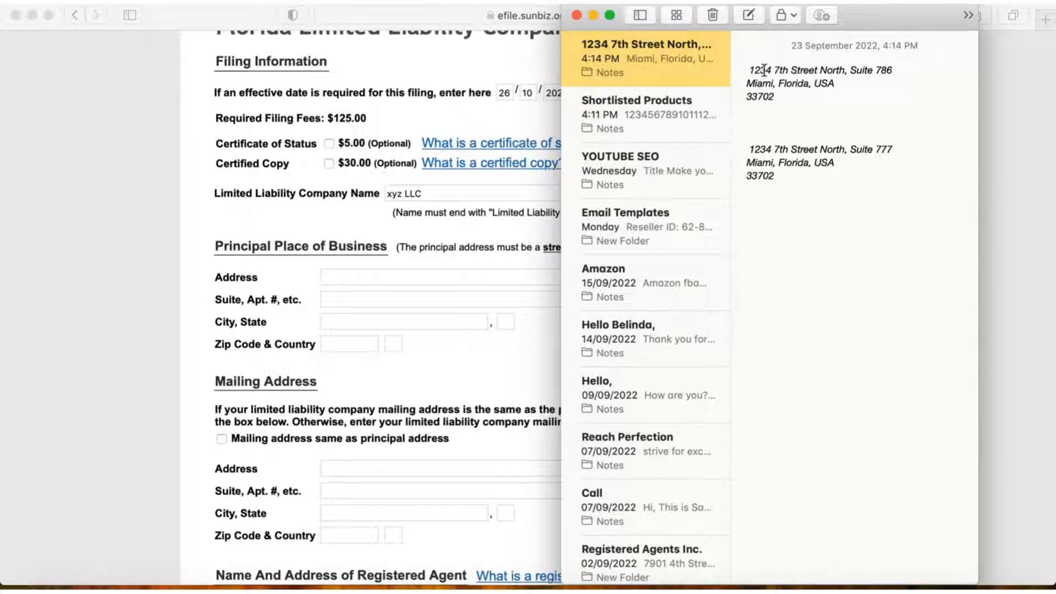
left_click_drag(748, 70, 842, 69)
key("super+c")
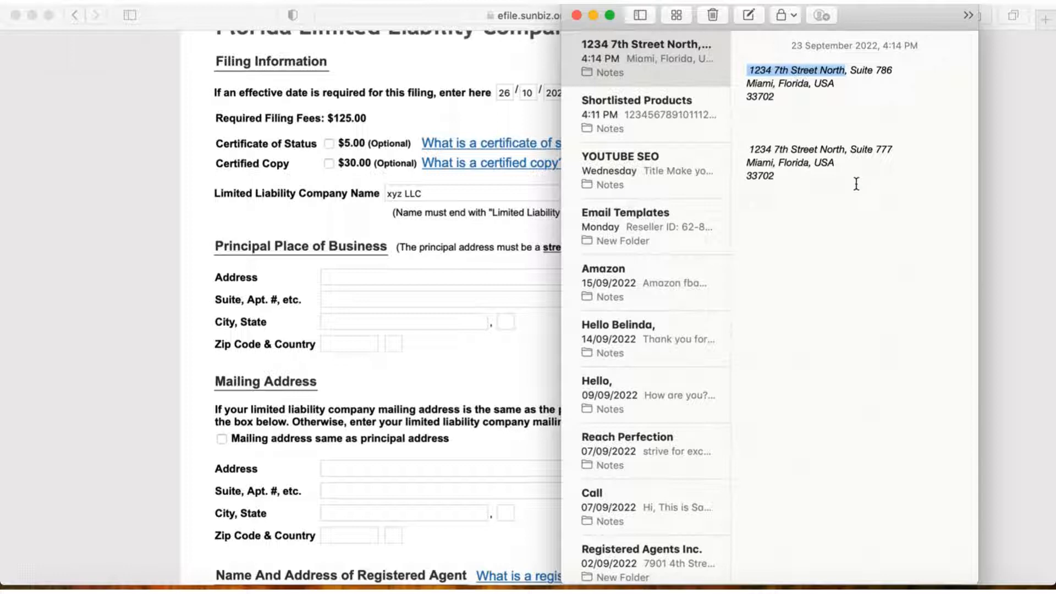
left_click(378, 275)
left_click(379, 274)
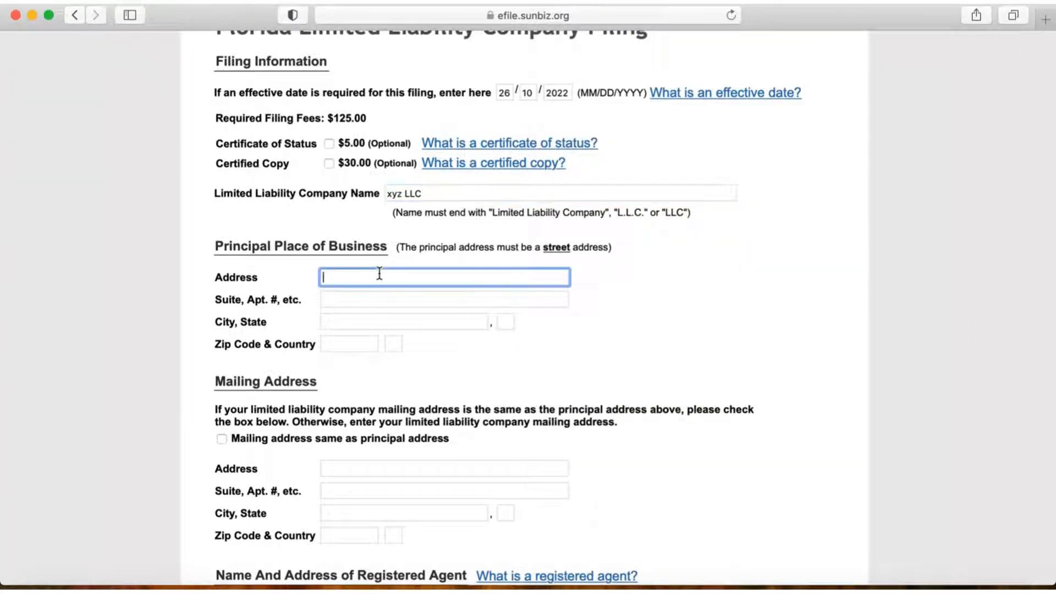
key("super+v")
Step: Copy the suite from the first address in Notes into the principal place of business suite field
left_click(312, 587)
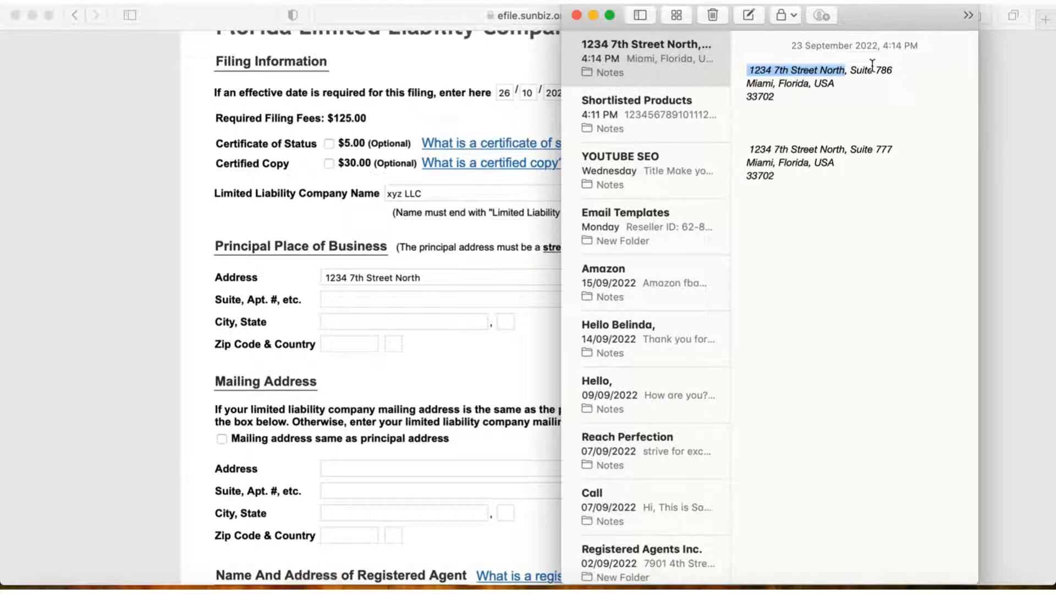
left_click(905, 99)
left_click_drag(850, 70, 892, 70)
key("super+c")
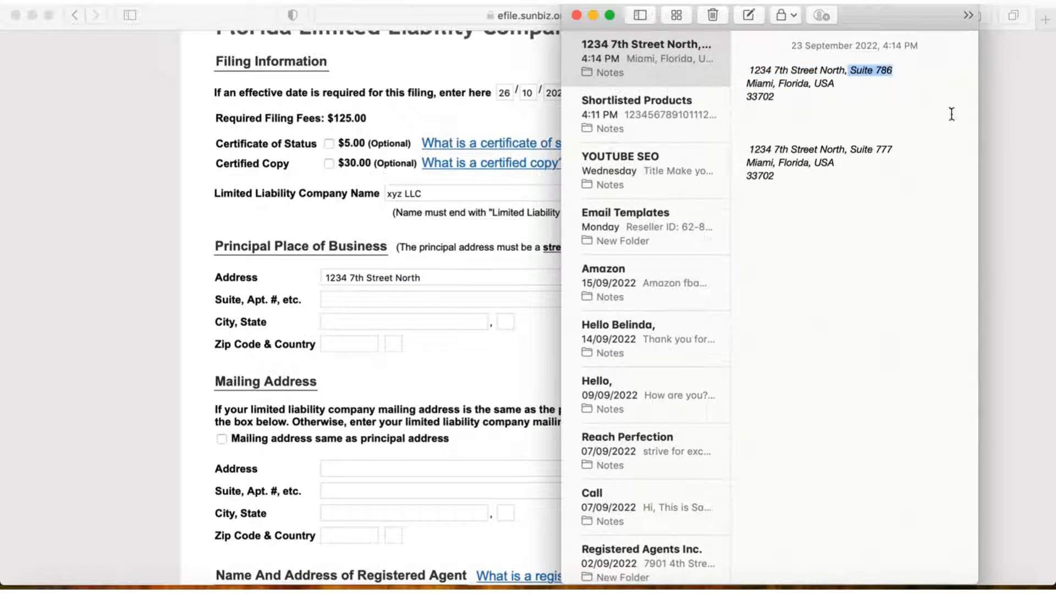
left_click(427, 299)
key("super+v")
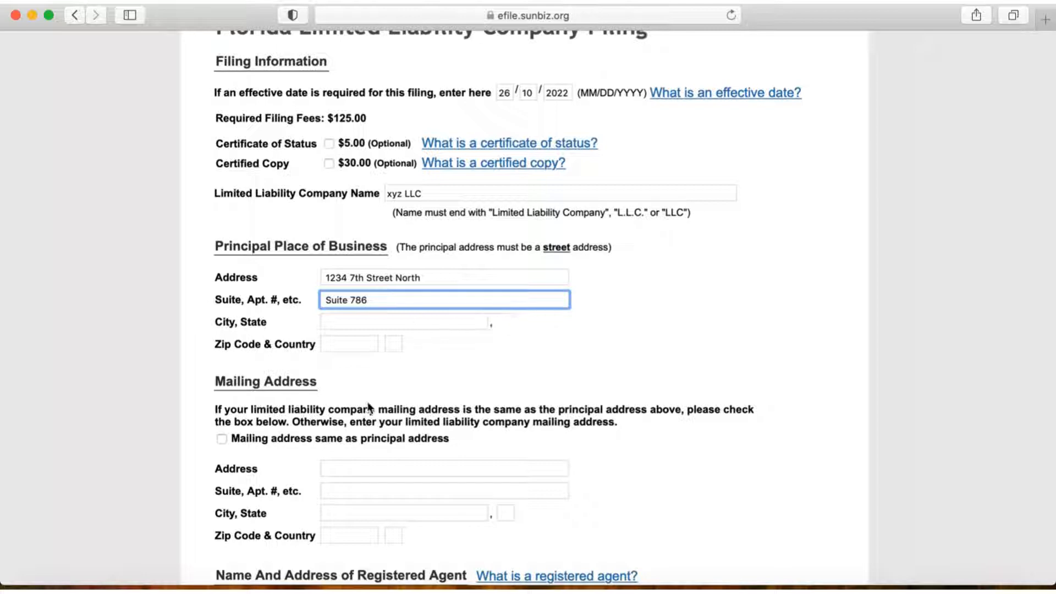
Step: Fill in the principal place of business city from the first address in Notes and set the state to FL
left_click(312, 588)
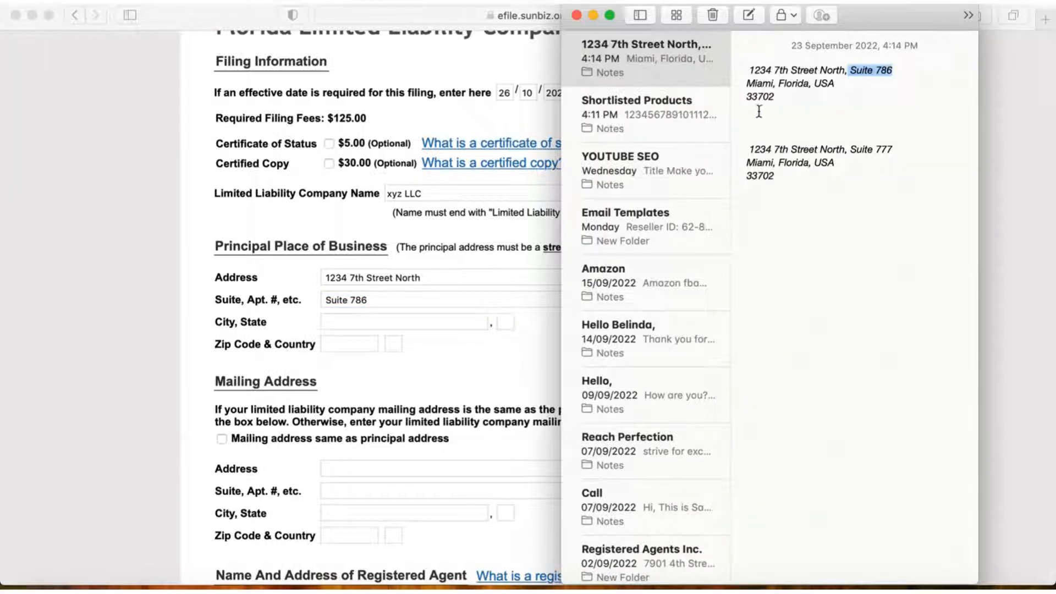
left_click(746, 83)
left_click_drag(746, 83, 773, 84)
key("super+c")
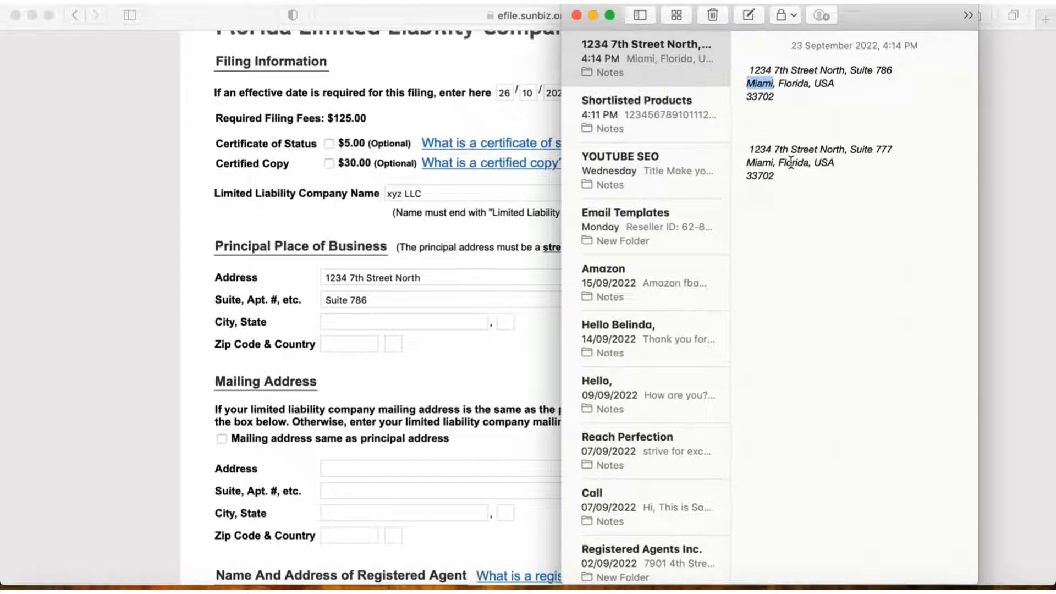
left_click(343, 325)
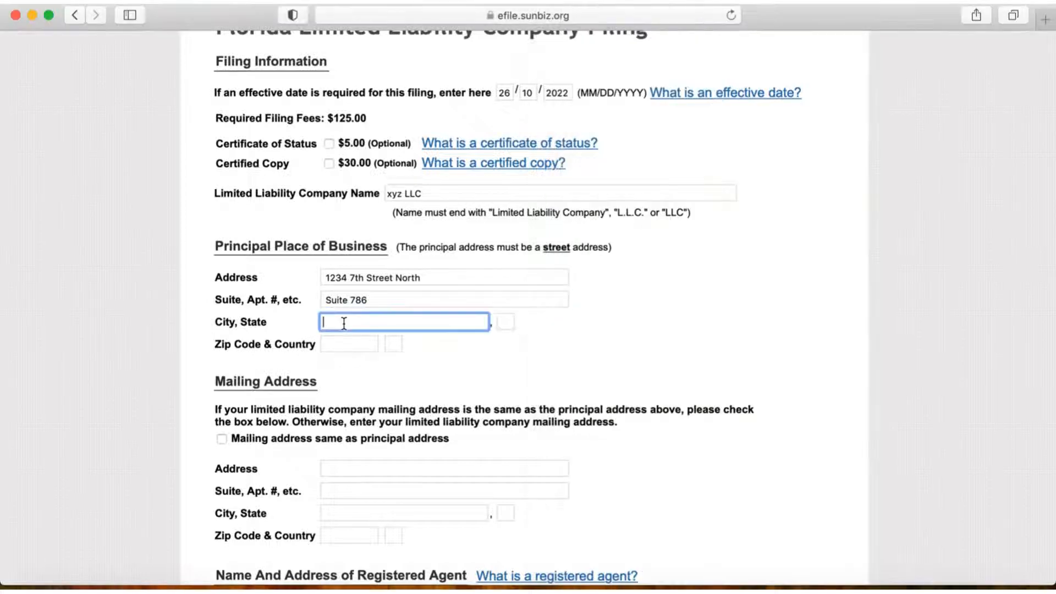
key("super+v")
left_click(506, 321)
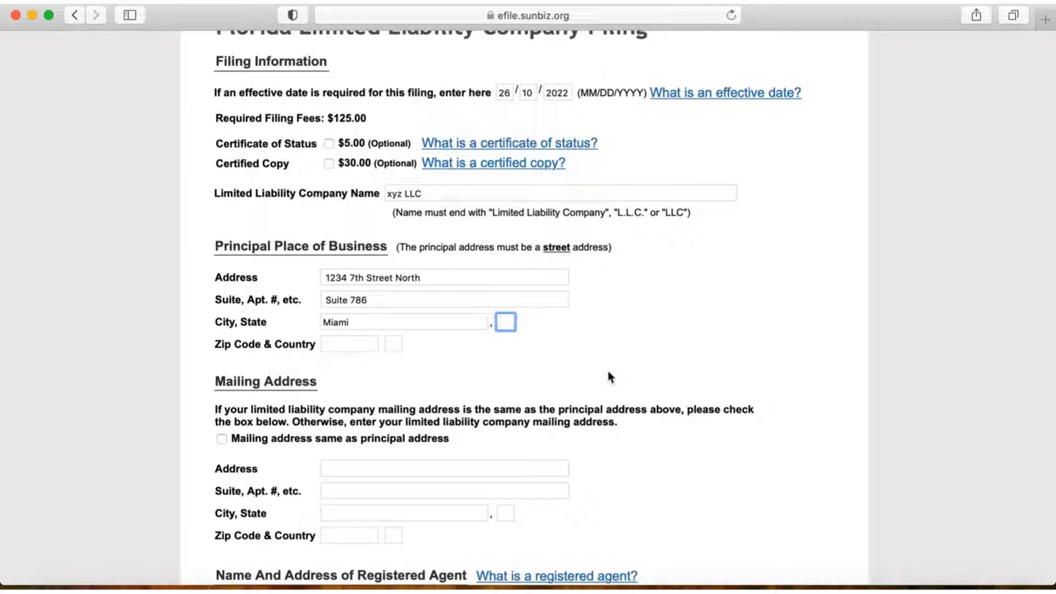
type("FL")
left_click(599, 350)
Step: Enter the principal place of business zip code from the first Notes address and set the country to US
left_click(335, 345)
left_click(335, 345)
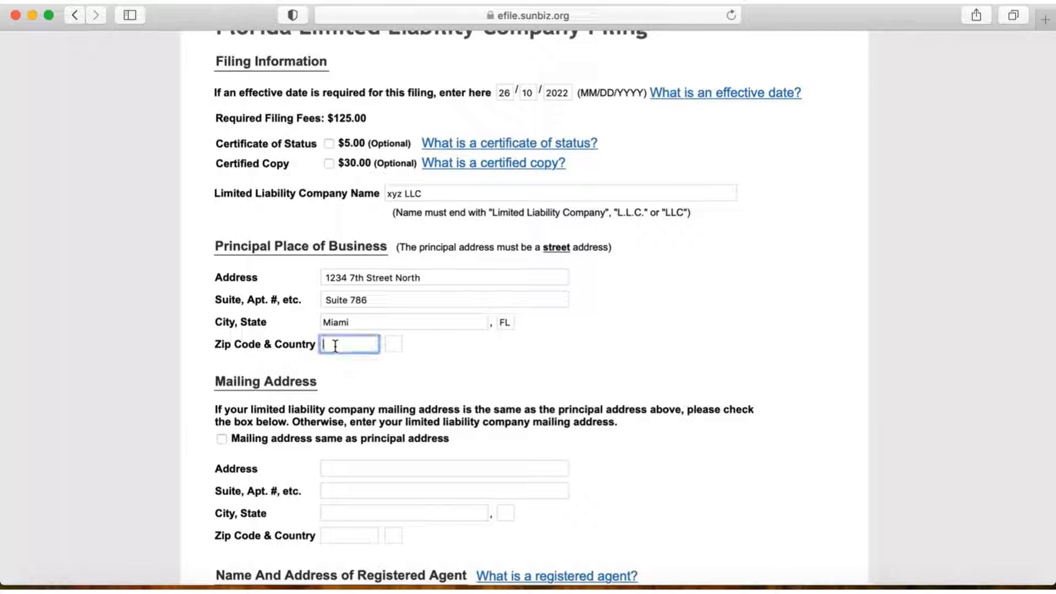
left_click(313, 590)
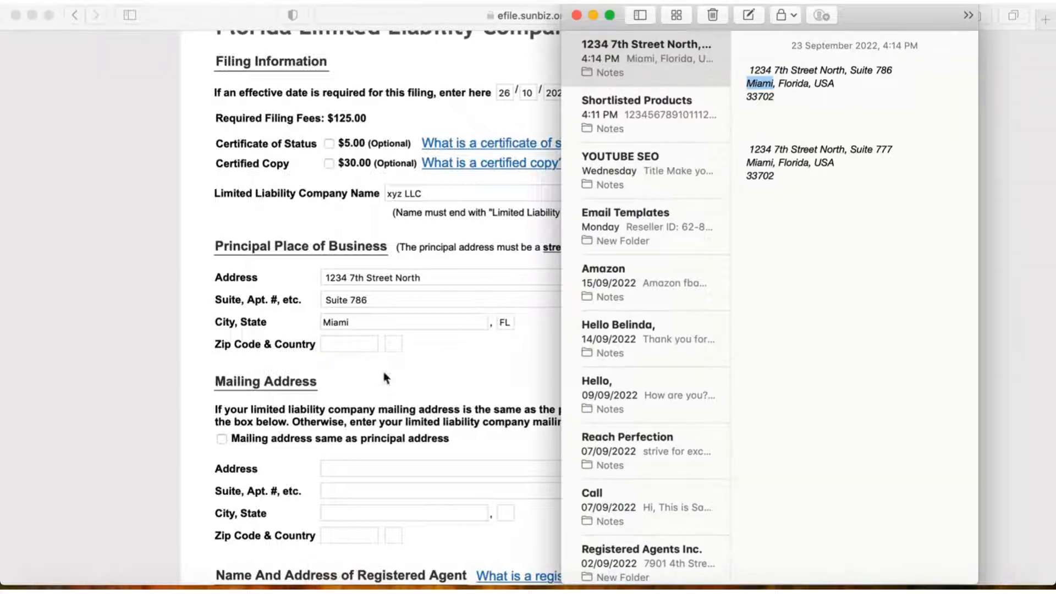
left_click(362, 349)
type("33702")
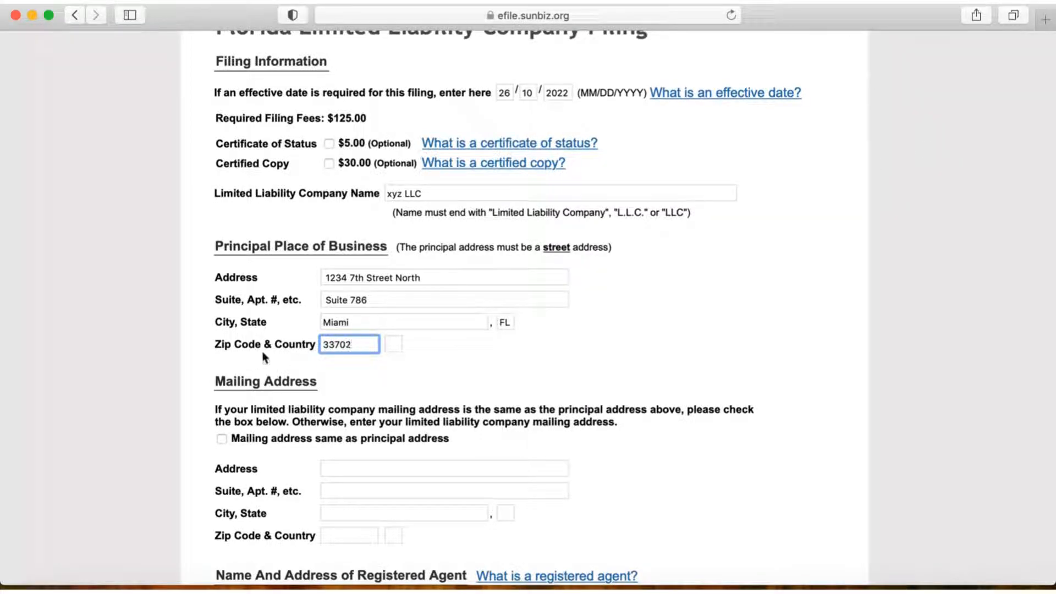
left_click(393, 345)
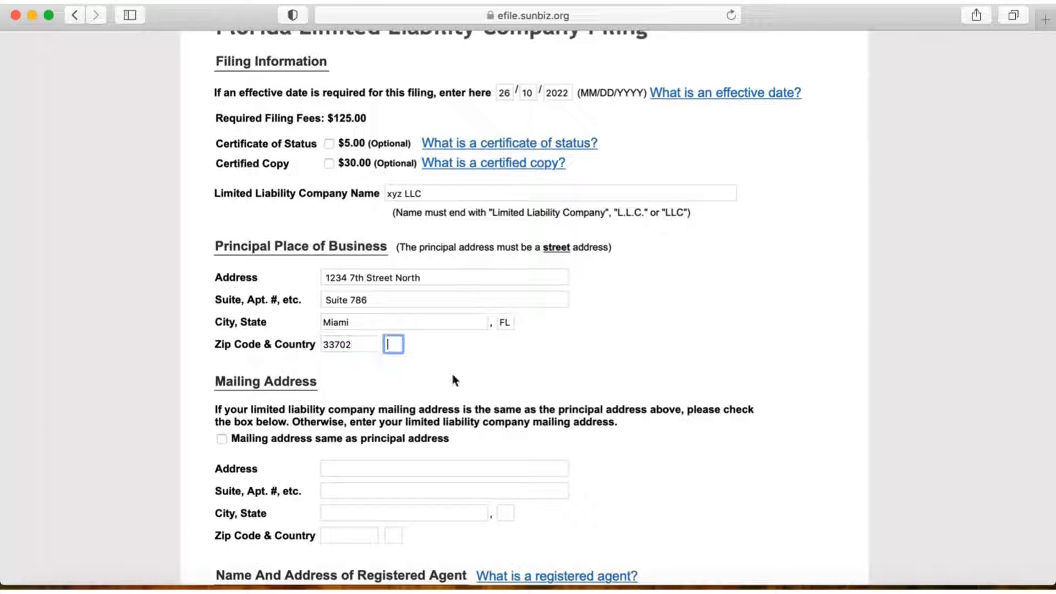
type("US")
left_click(506, 356)
Step: Set the mailing address to be the same as the principal address
scroll(492, 365, "down", 2)
scroll(495, 365, "down", 2)
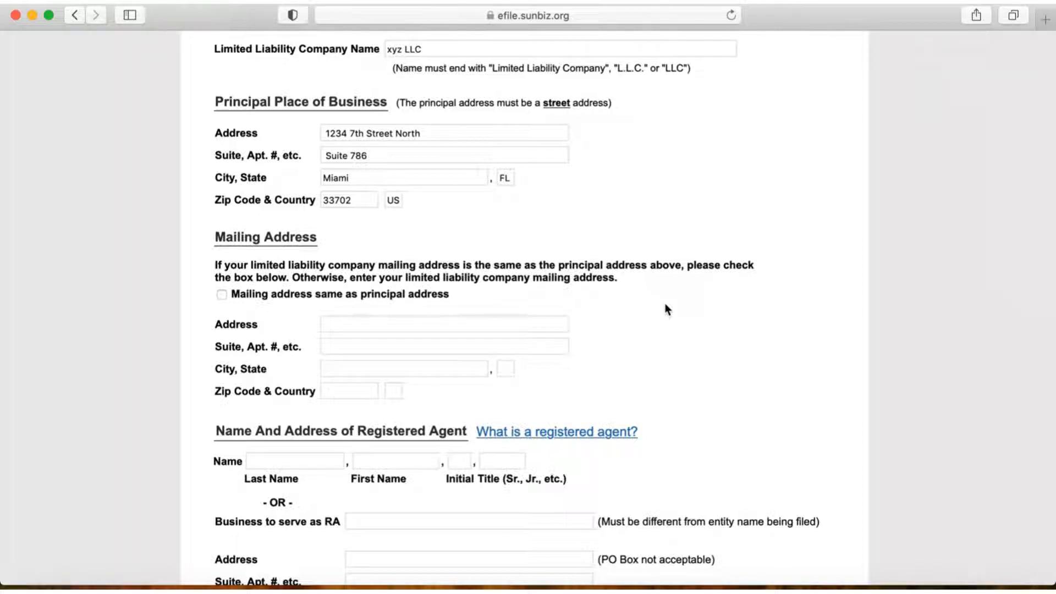
left_click(221, 295)
left_click(222, 296)
left_click(221, 296)
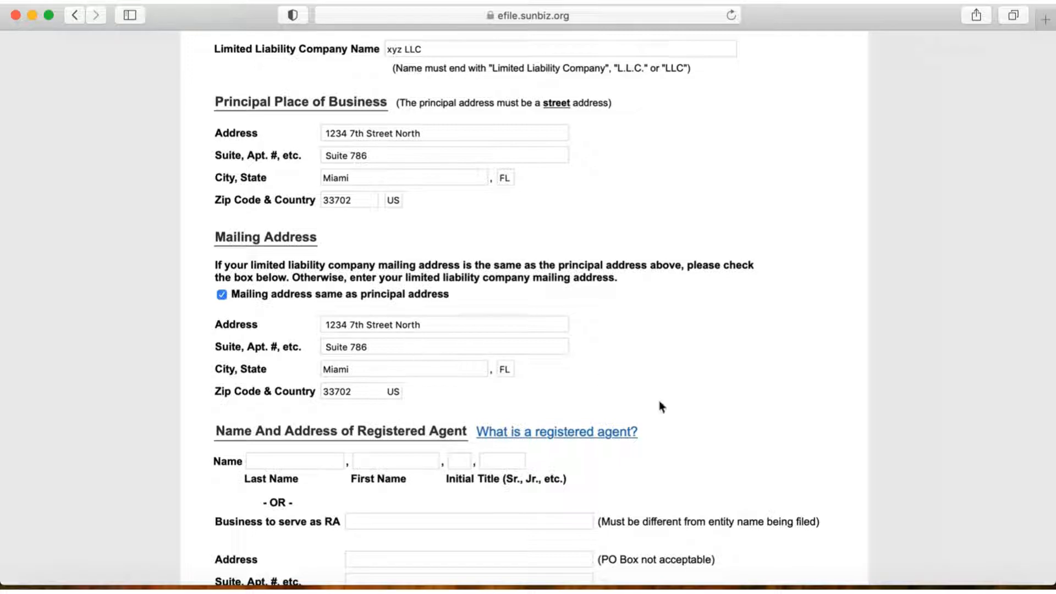
Step: Enter Anytime mail as the business to serve as registered agent
scroll(659, 405, "down", 5)
scroll(659, 400, "down", 1)
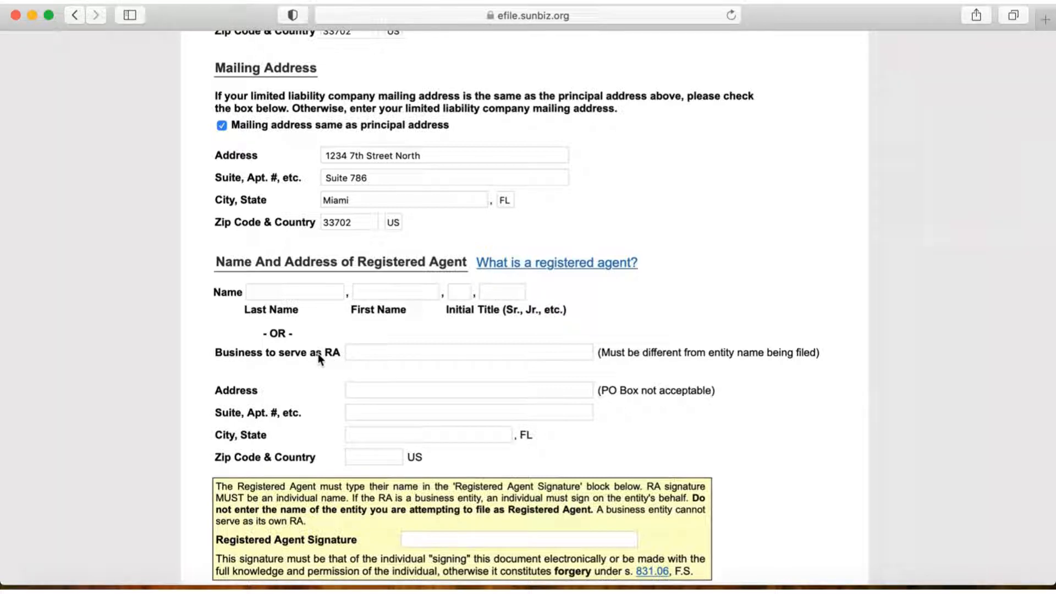
left_click(361, 352)
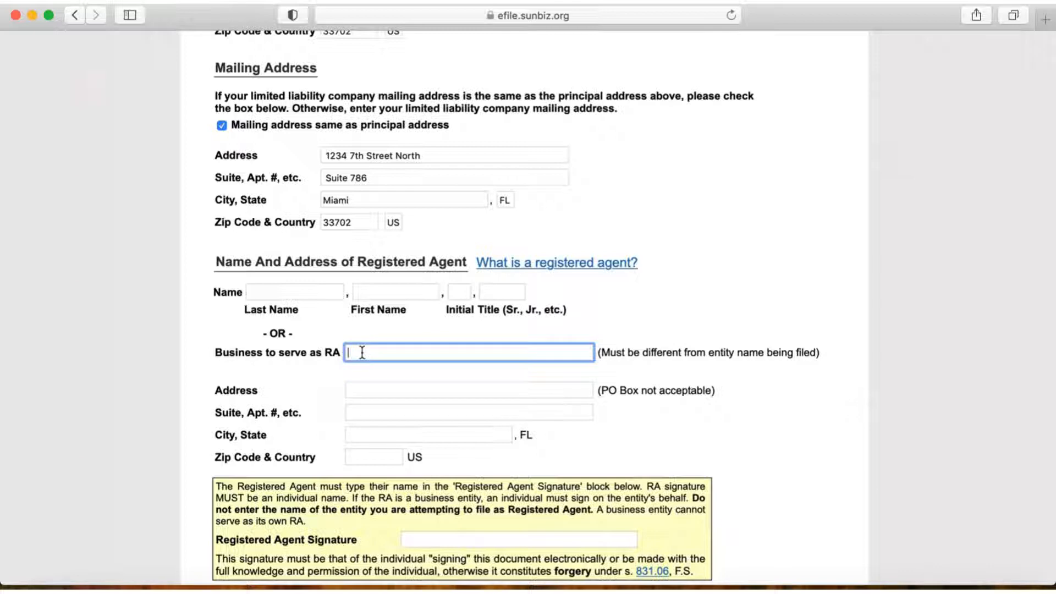
type("Anytime mail")
Step: Copy the street line of the second address in Notes into the registered agent's address field
left_click(312, 587)
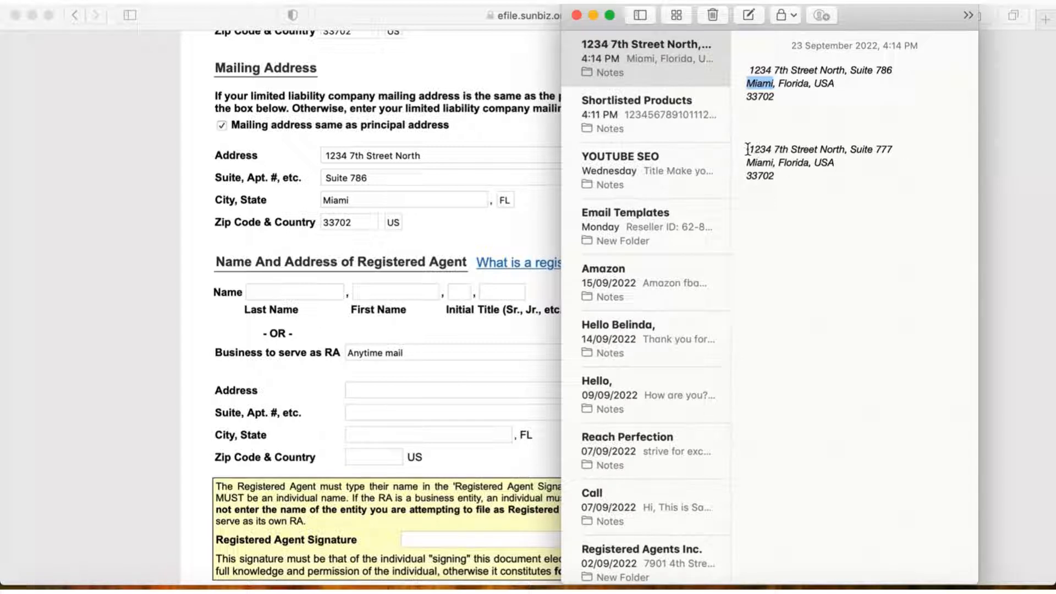
left_click_drag(747, 149, 843, 150)
key("super+c")
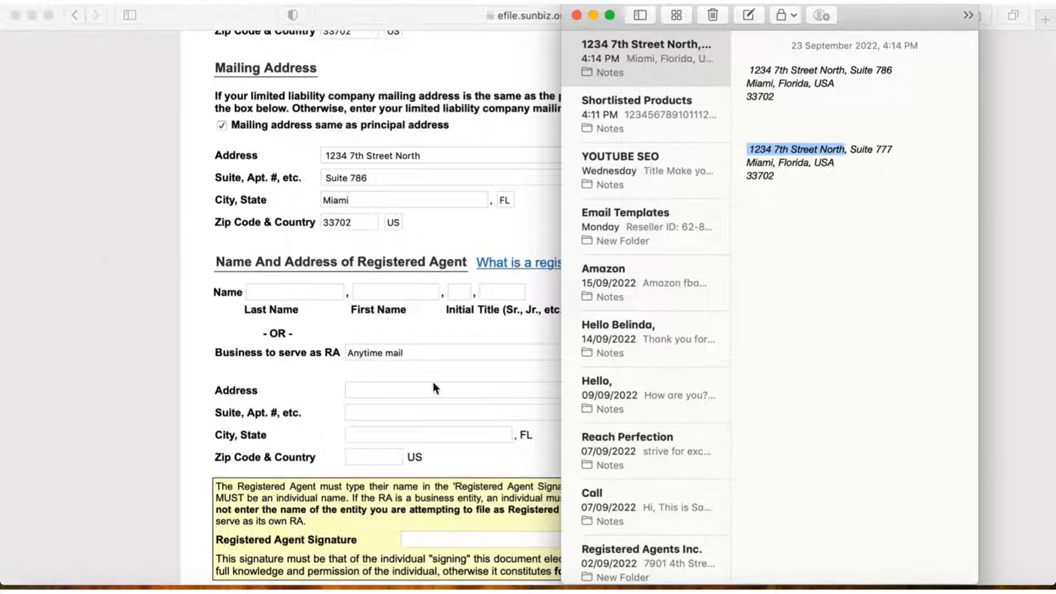
left_click(392, 386)
left_click(392, 389)
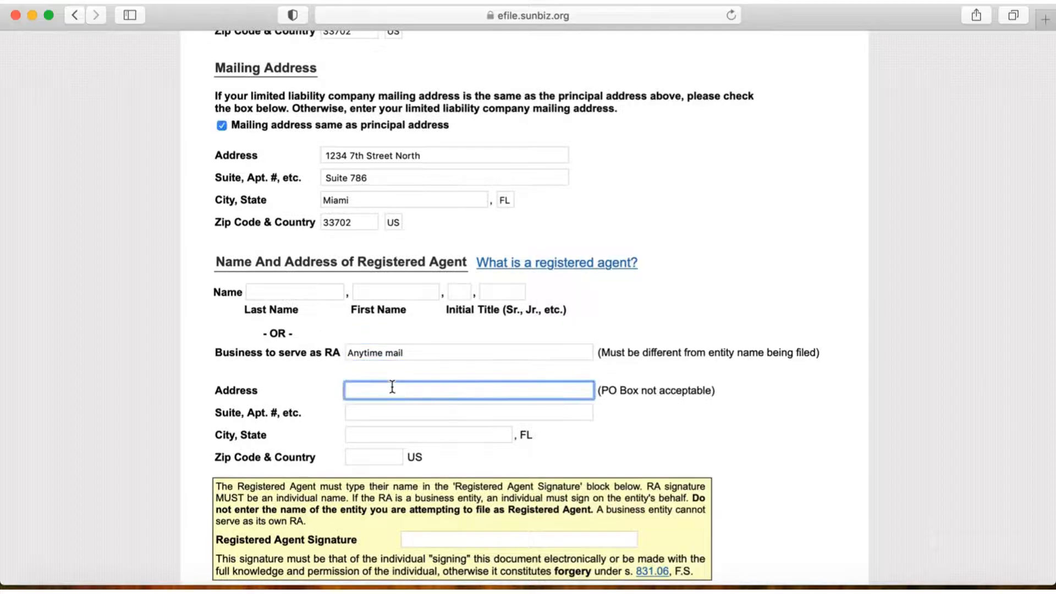
key("super+v")
Step: Copy the suite from the second address in Notes into the registered agent's suite field
left_click(396, 414)
left_click(312, 589)
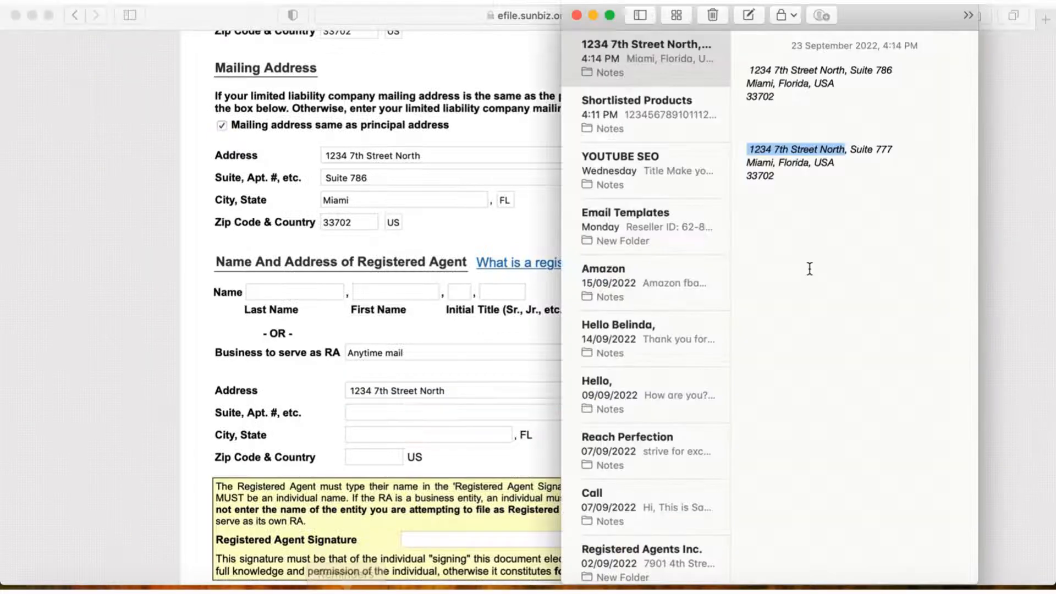
left_click(851, 149)
left_click_drag(851, 150, 892, 150)
key("super+c")
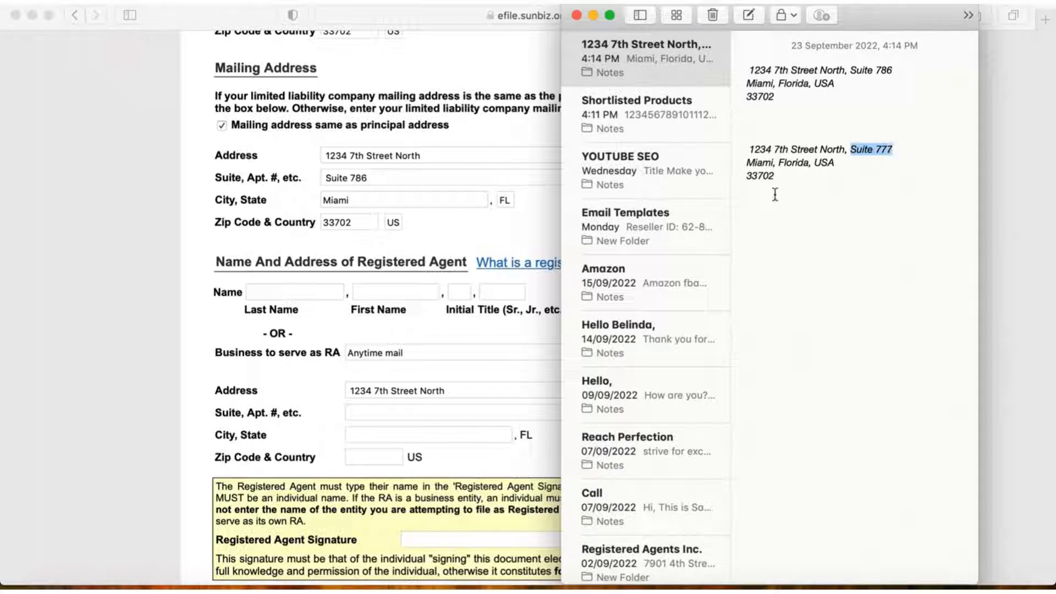
left_click(424, 413)
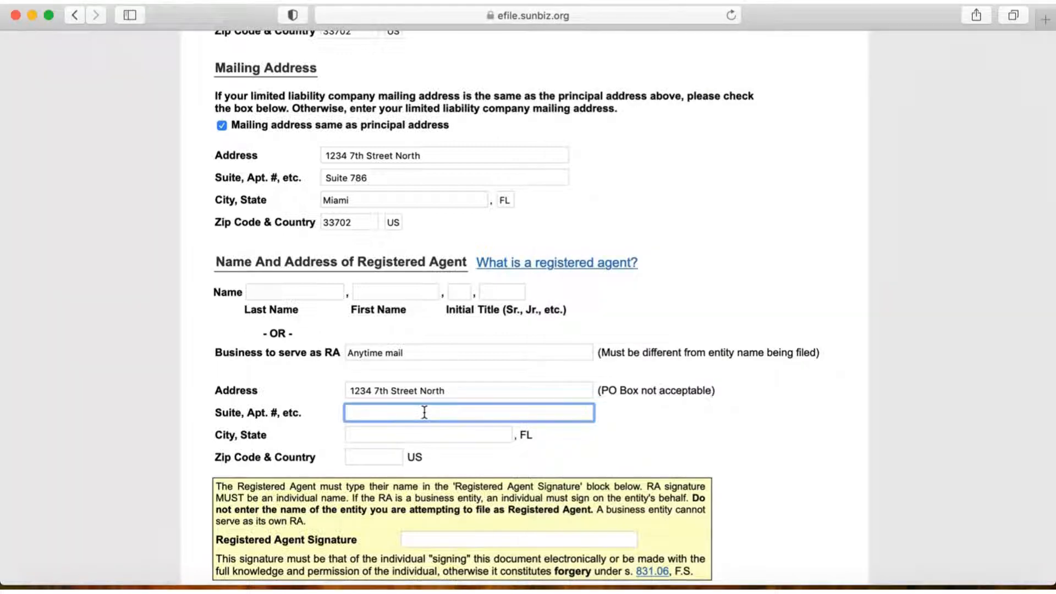
key("super+v")
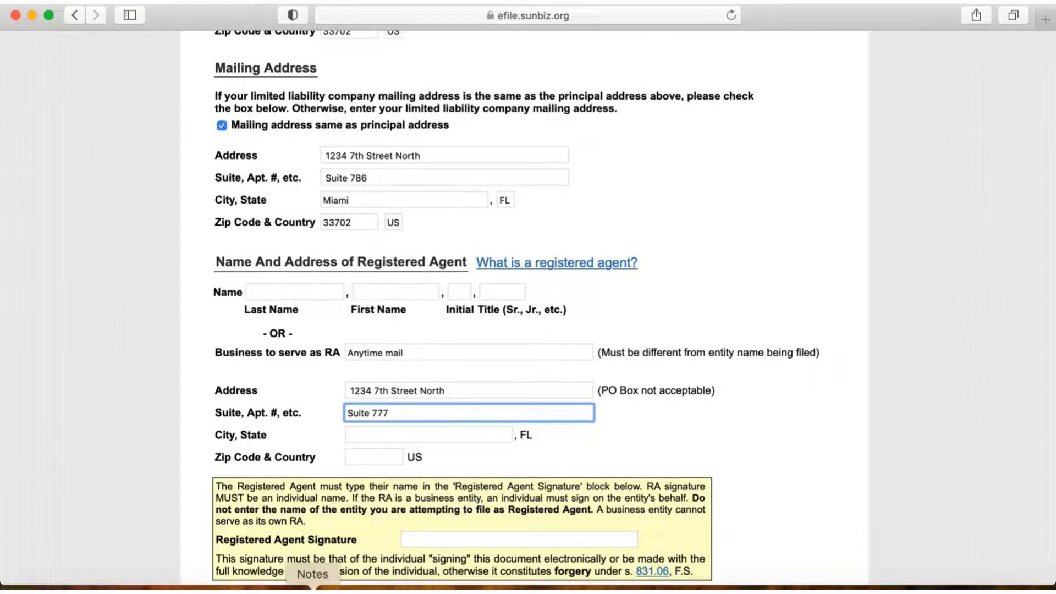
Step: Copy the city from the second address in Notes into the registered agent's city field
left_click(301, 585)
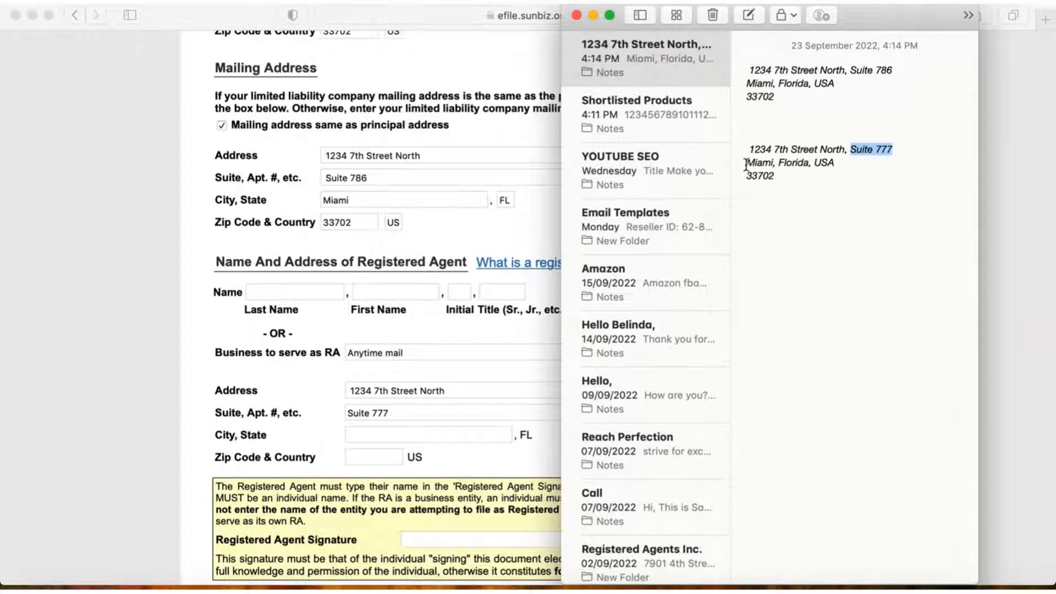
left_click_drag(746, 163, 774, 165)
key("super+c")
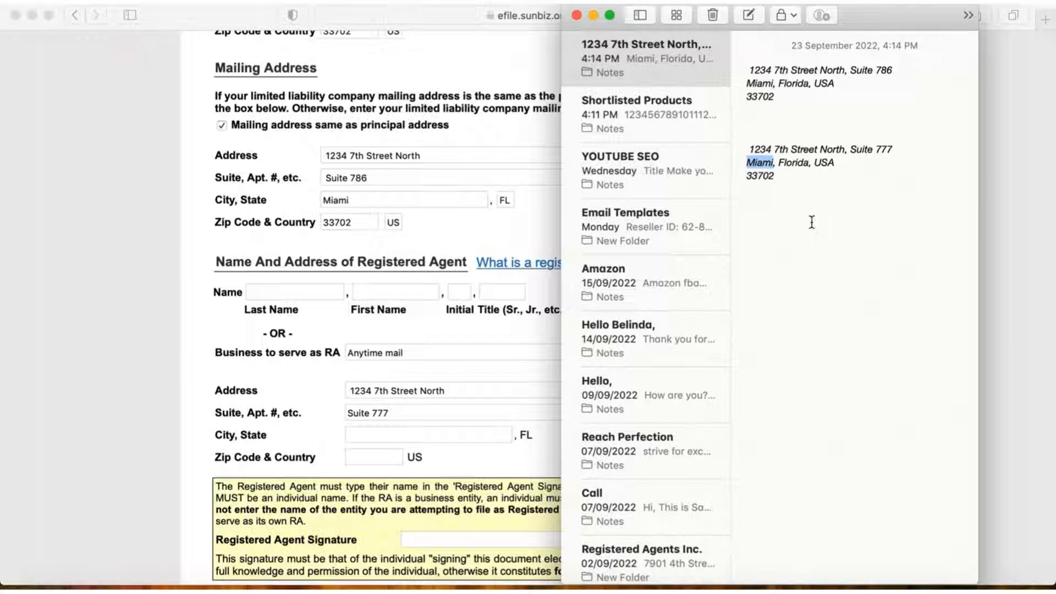
left_click(414, 419)
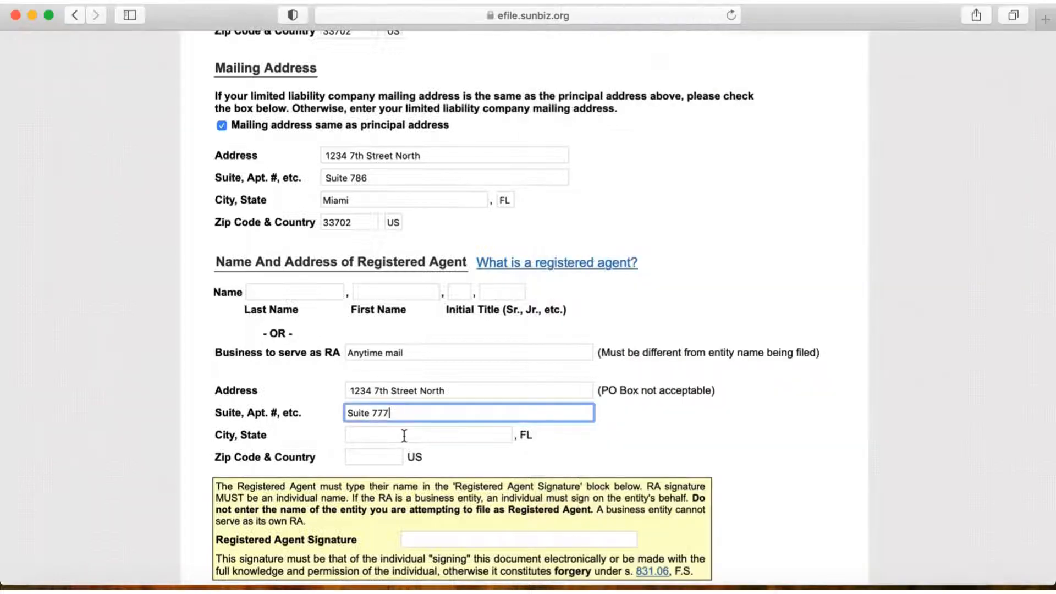
left_click(404, 435)
key("super+v")
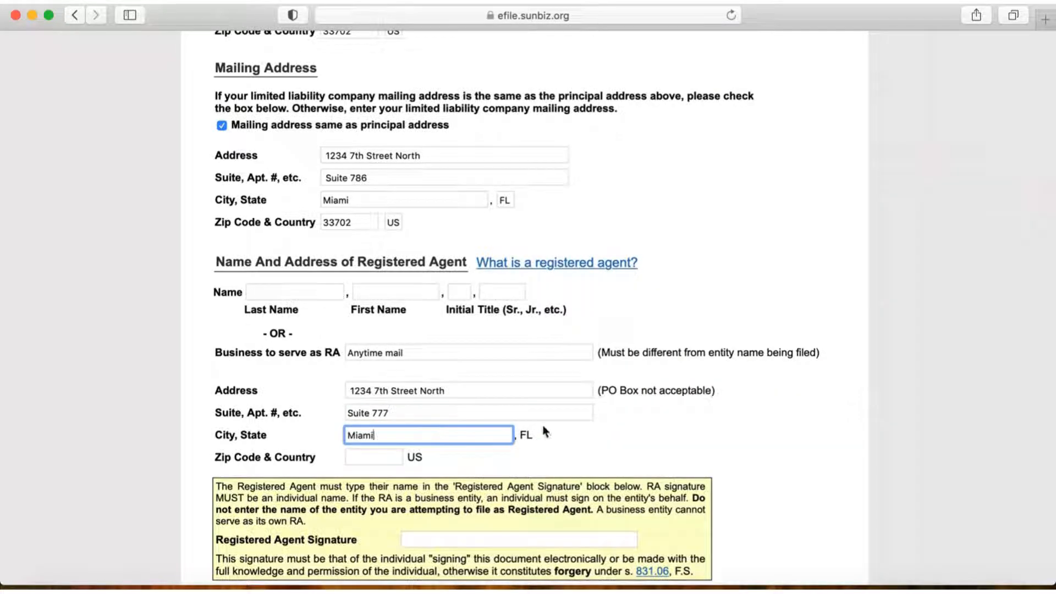
Step: Enter the ZIP code of the registered agent's address
left_click(369, 457)
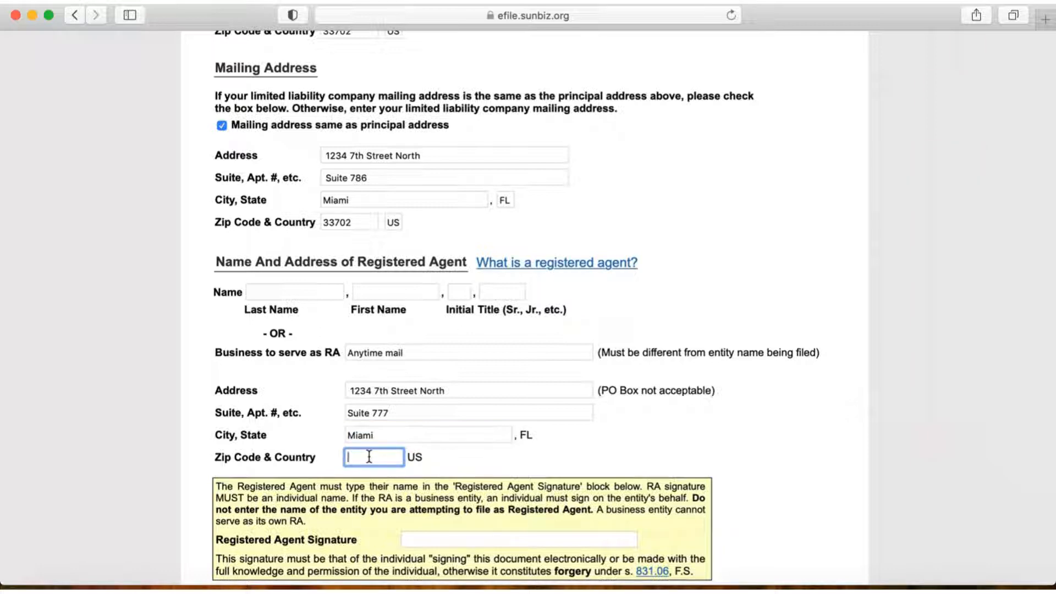
type("33702")
Step: Sign the Registered Agent Signature field with the individual agent's full name
scroll(669, 439, "down", 5)
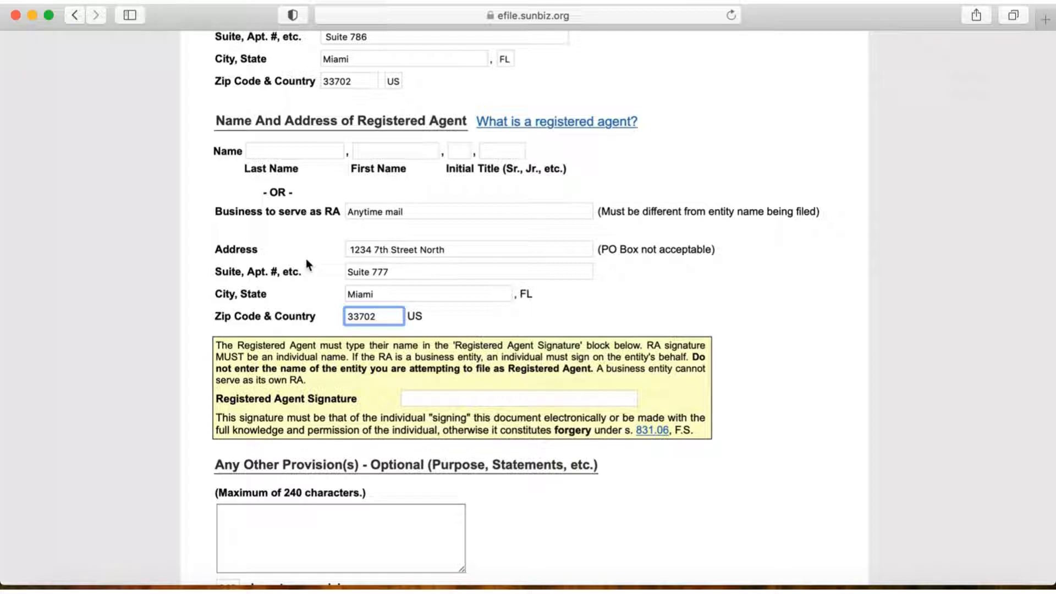
left_click(429, 399)
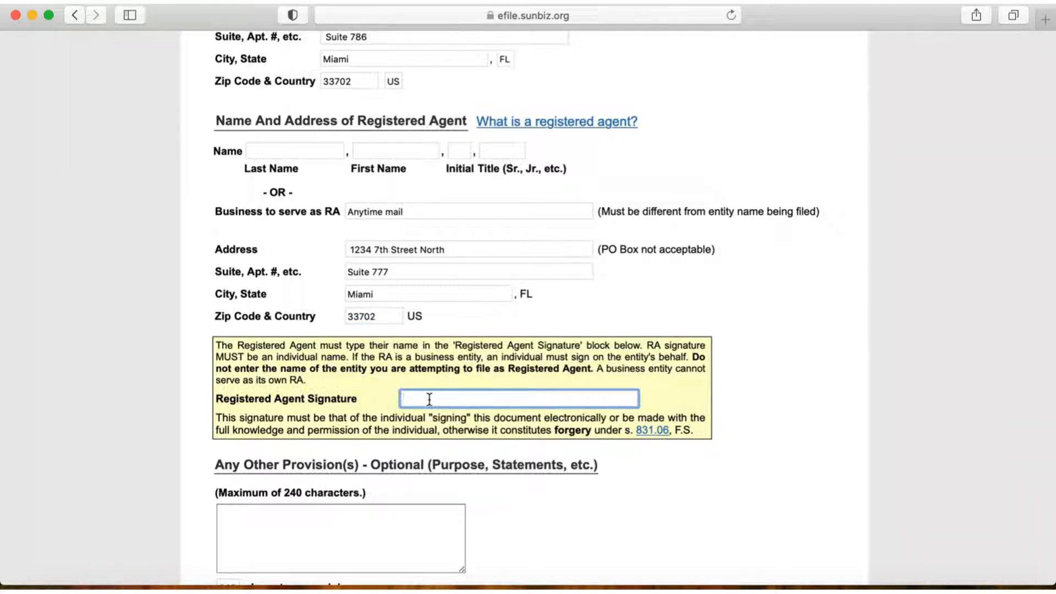
Step: Leave the optional provisions blank and enter the contact's full name in the correspondence section
scroll(702, 451, "down", 5)
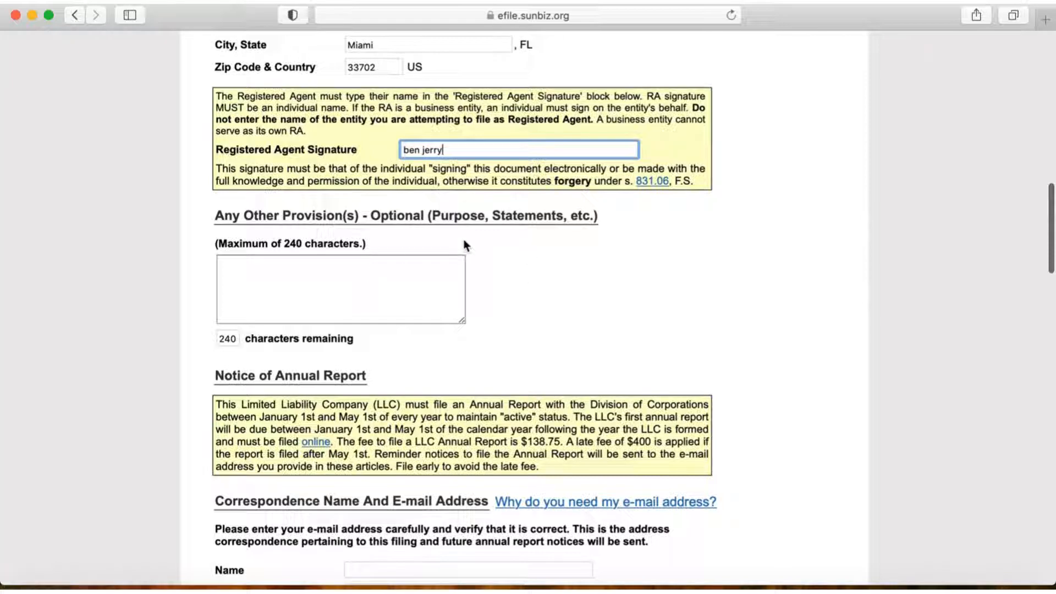
scroll(553, 306, "down", 5)
scroll(553, 304, "down", 2)
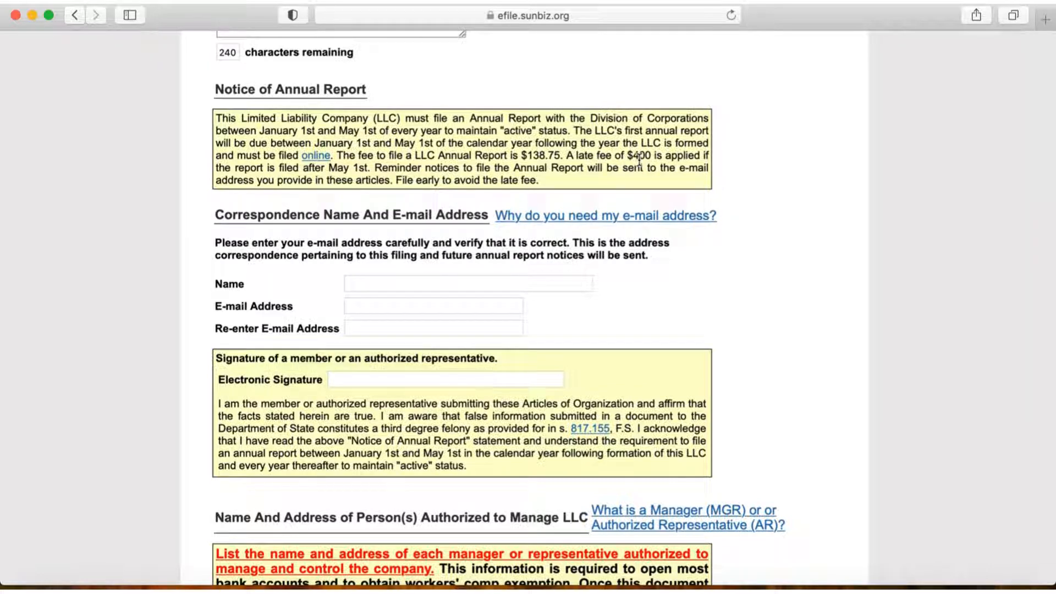
scroll(751, 209, "down", 5)
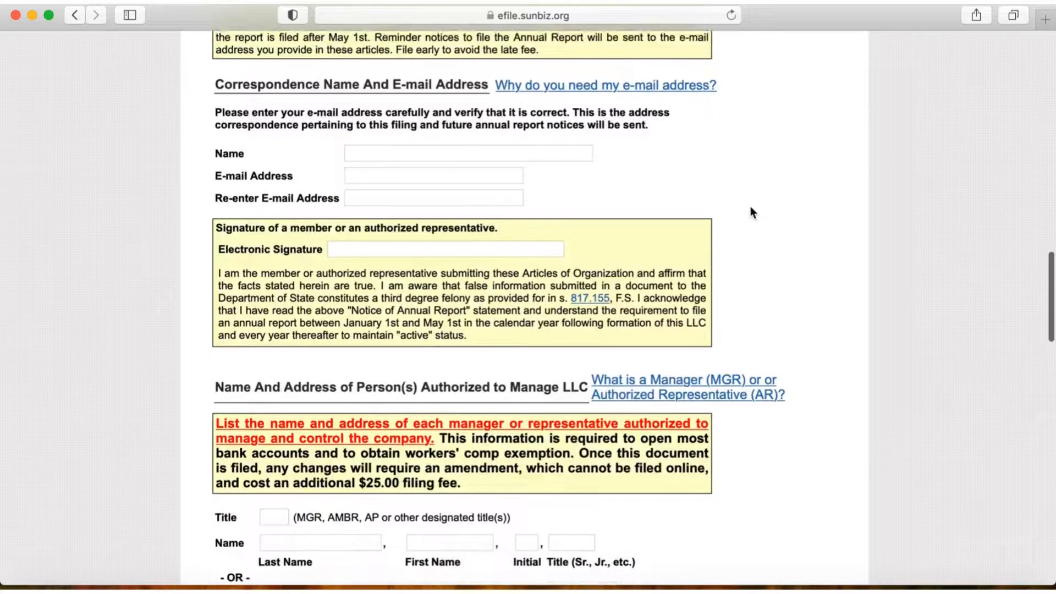
scroll(752, 212, "up", 1)
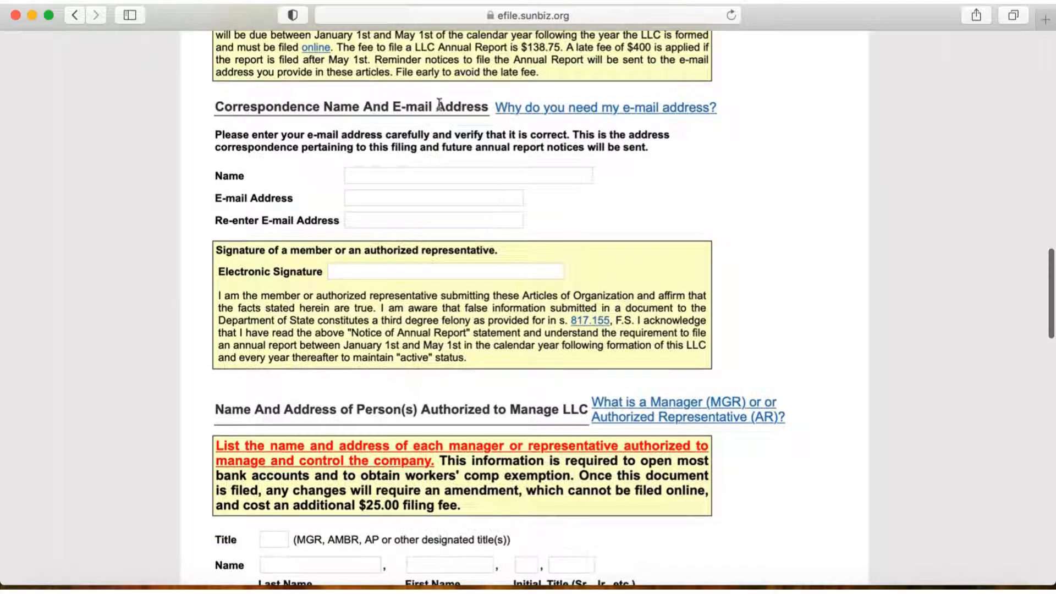
left_click(362, 176)
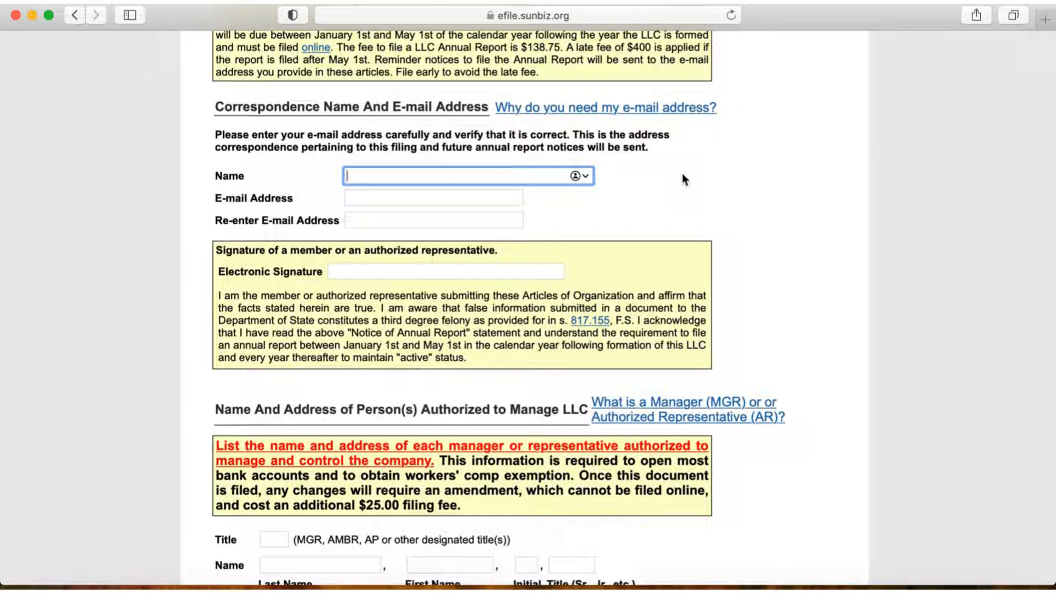
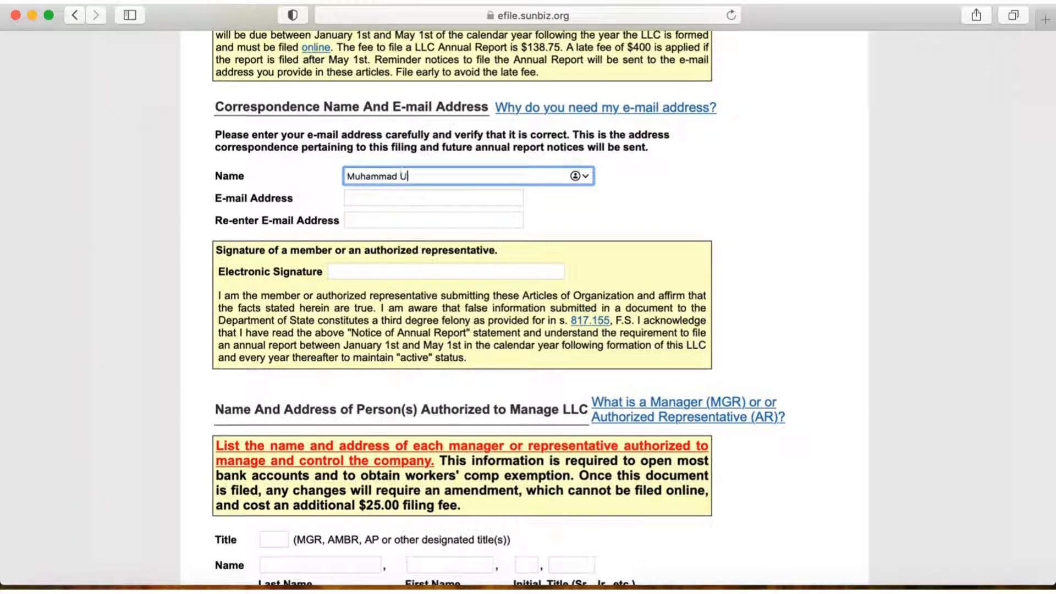
Step: Fill in the correspondence contact's e-mail address
left_click(424, 200)
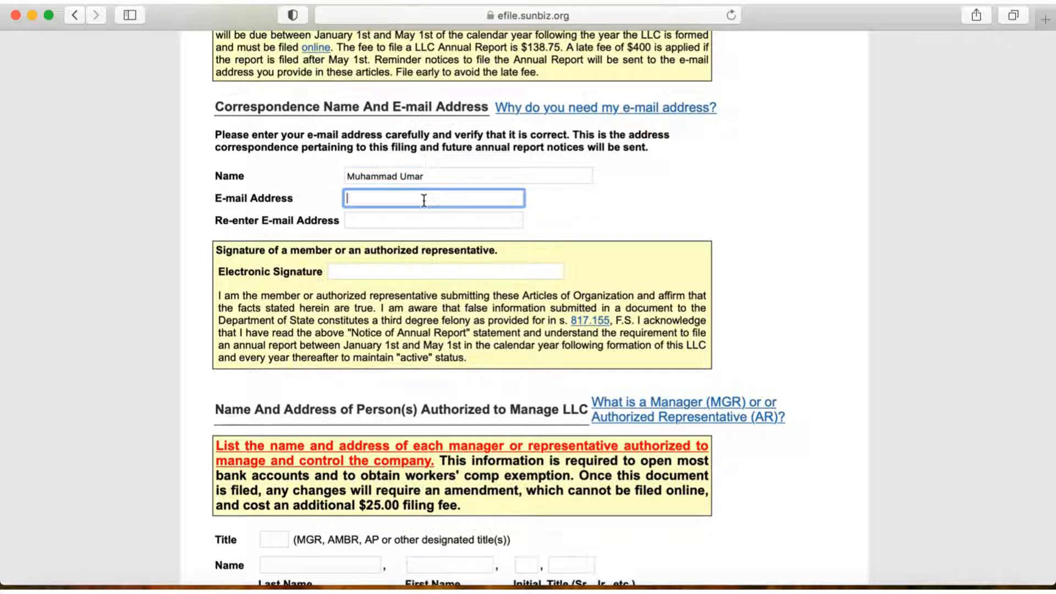
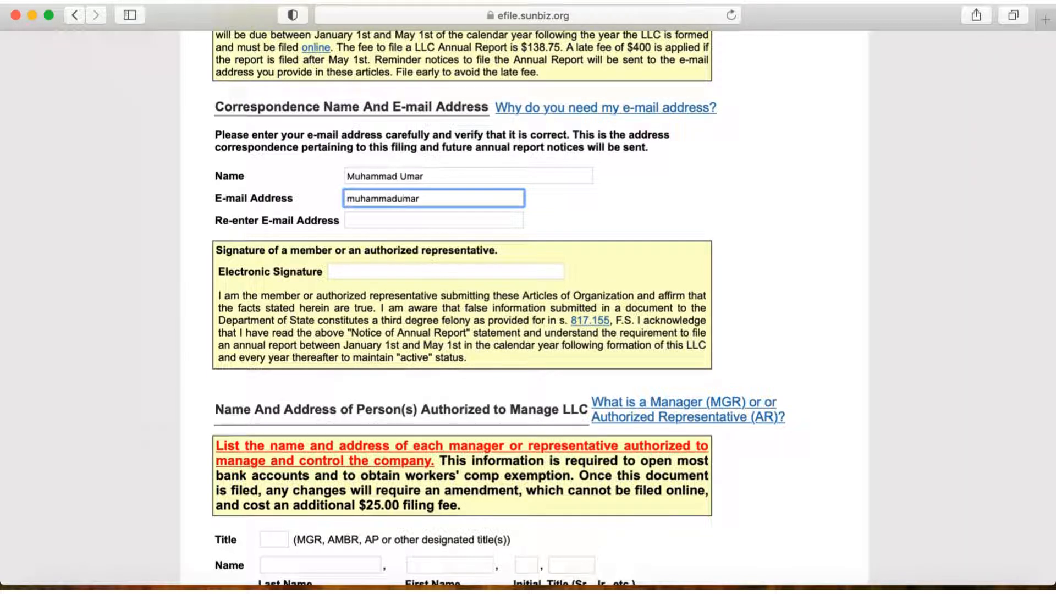
Step: Copy the correspondence e-mail address into the field that asks to re-enter it
left_click_drag(491, 199, 343, 199)
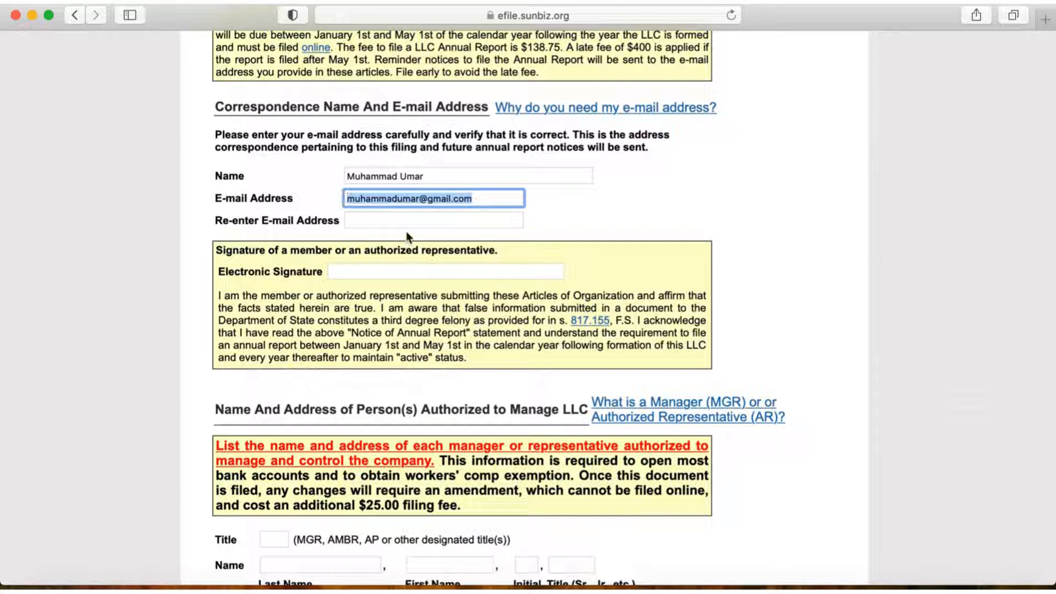
key("super+c")
key("Tab")
key("super+v")
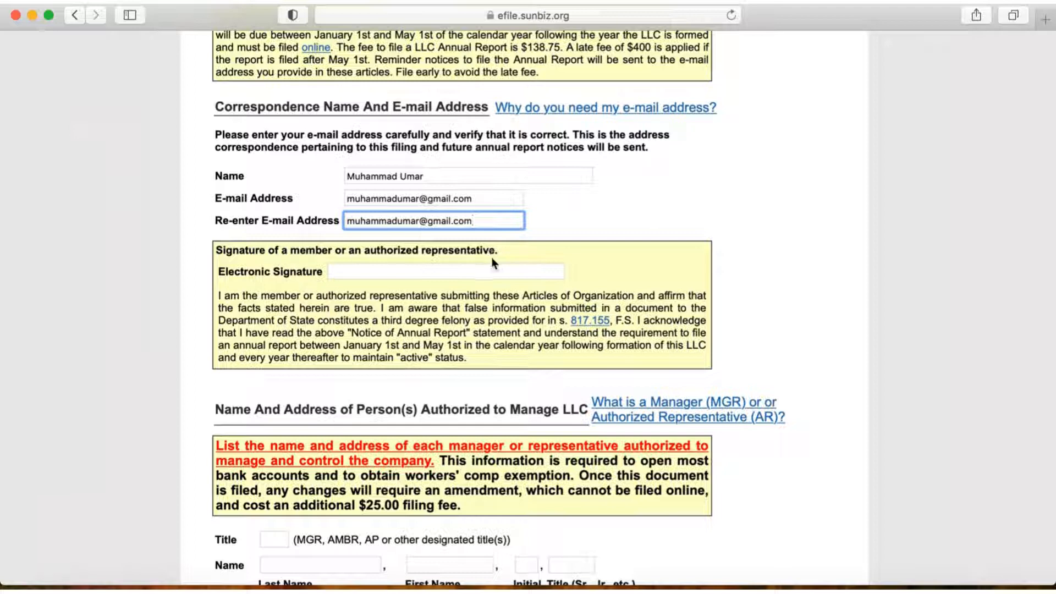
Step: Sign the member or authorized representative's Electronic Signature field with the member's full name
left_click(411, 270)
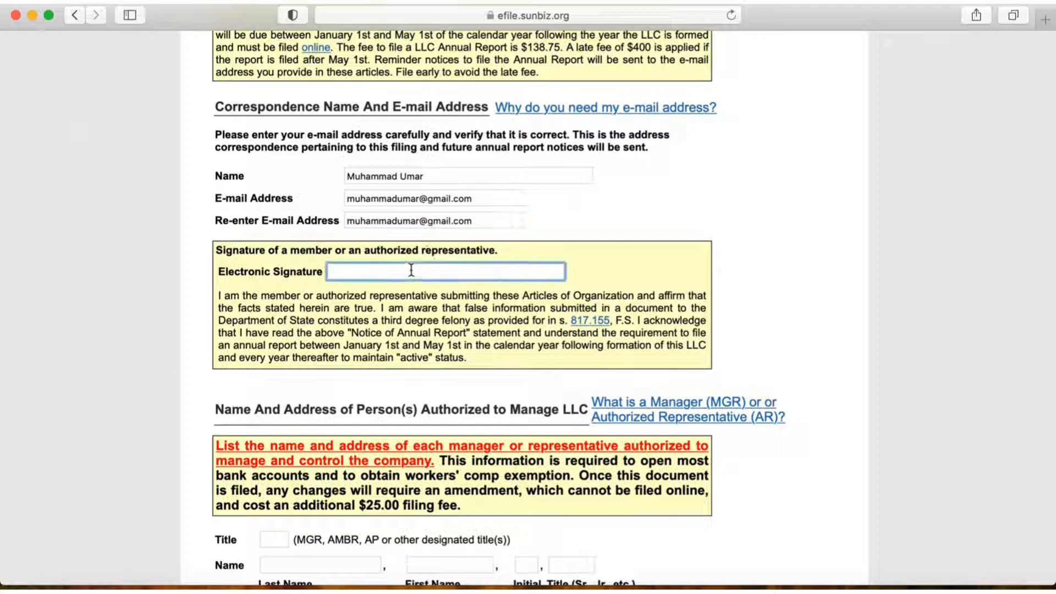
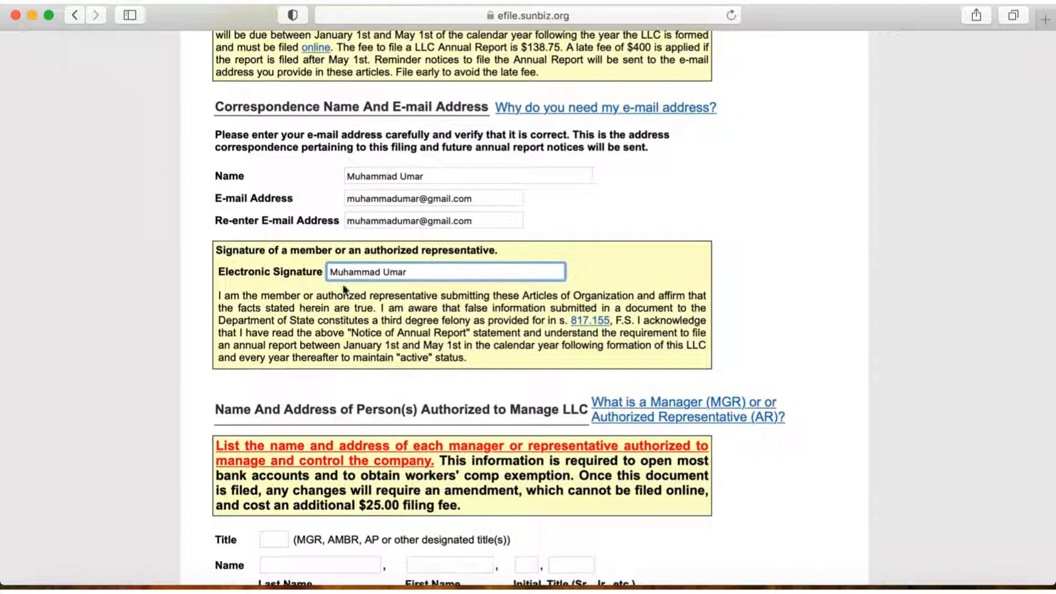
Step: Set the title of the first person authorized to manage the LLC to AMBR
scroll(444, 326, "down", 2)
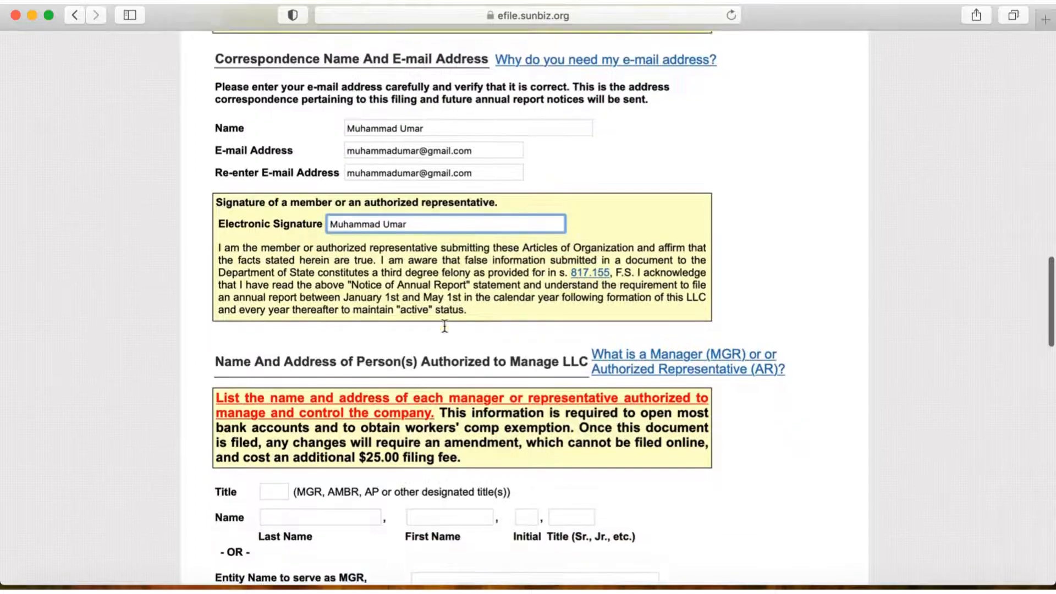
scroll(444, 326, "down", 6)
scroll(522, 317, "down", 3)
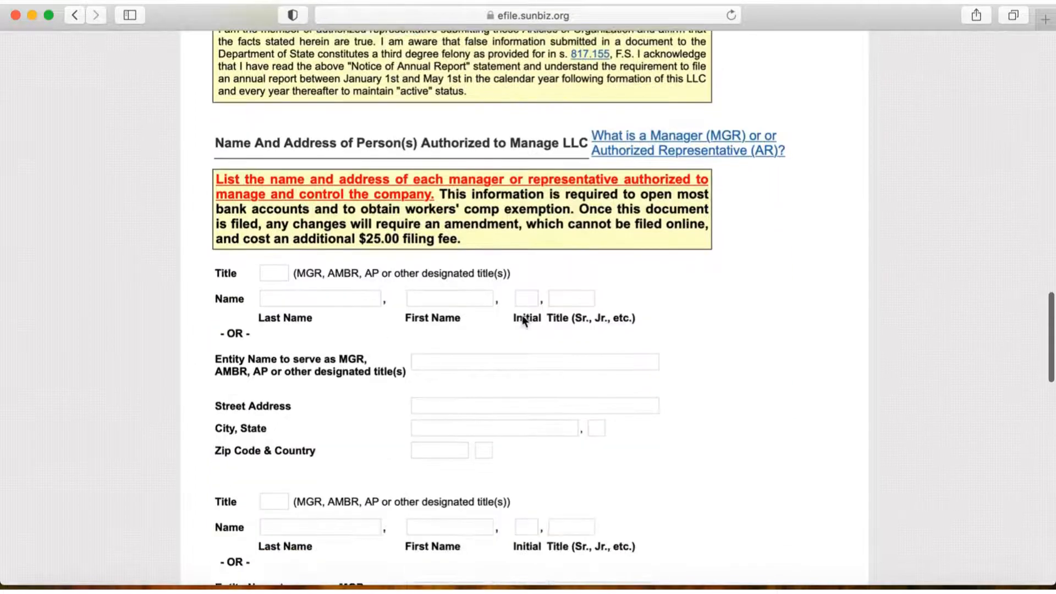
scroll(523, 319, "down", 3)
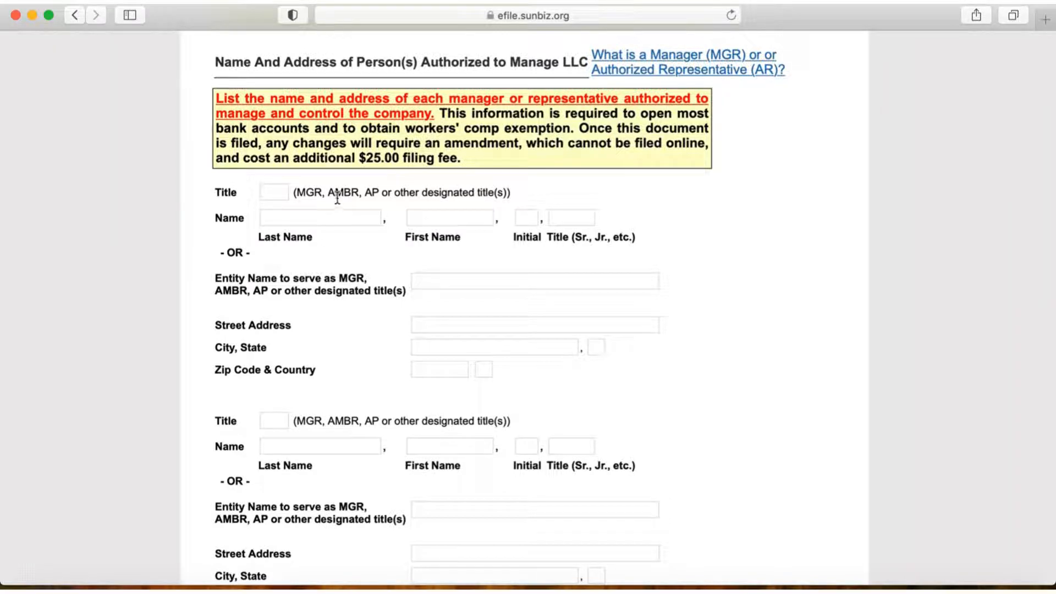
left_click(282, 191)
type("AMBR")
Step: Enter the last and first name of the first person authorized to manage the LLC
left_click(326, 217)
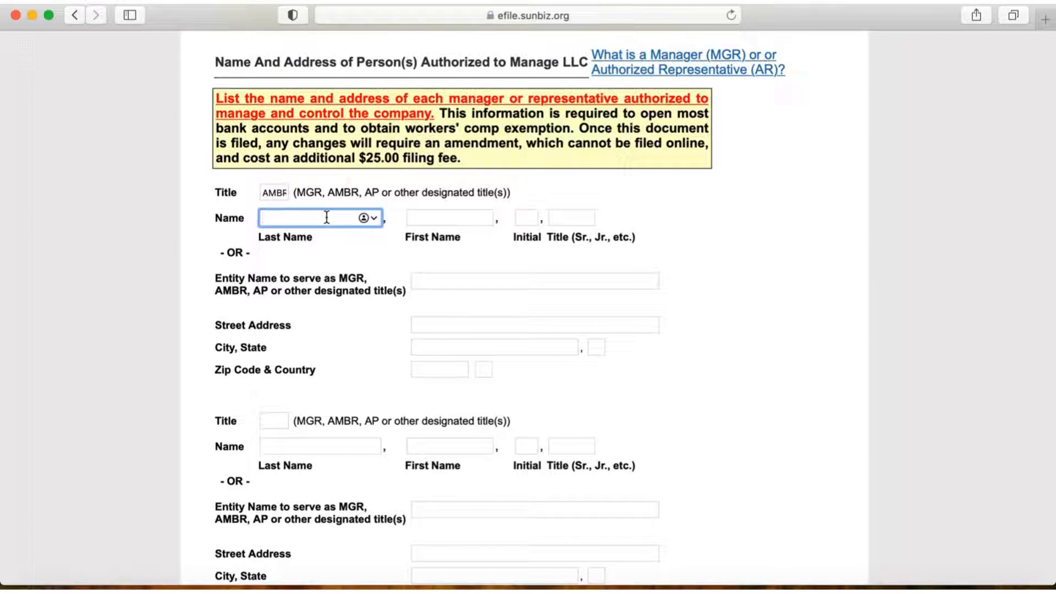
left_click(466, 220)
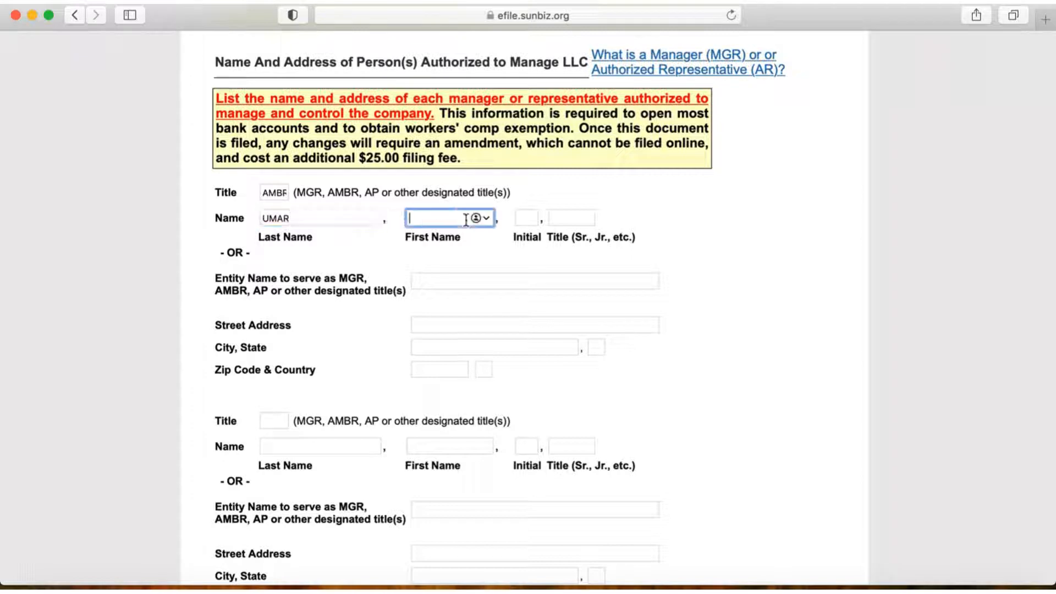
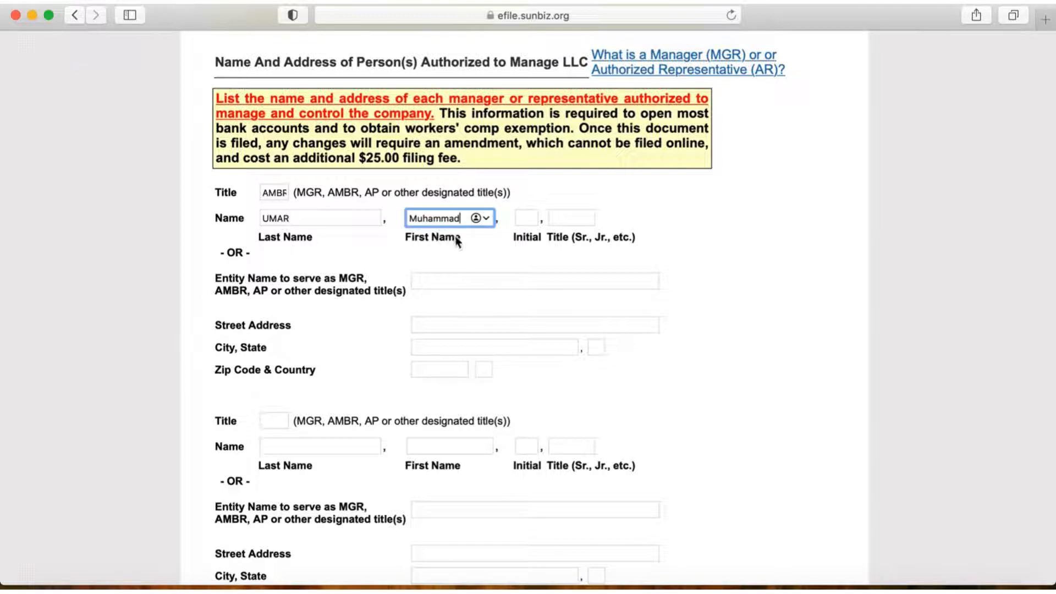
Step: Rewrite the first authorized person's last name with only its initial letter capitalized
left_click(296, 217)
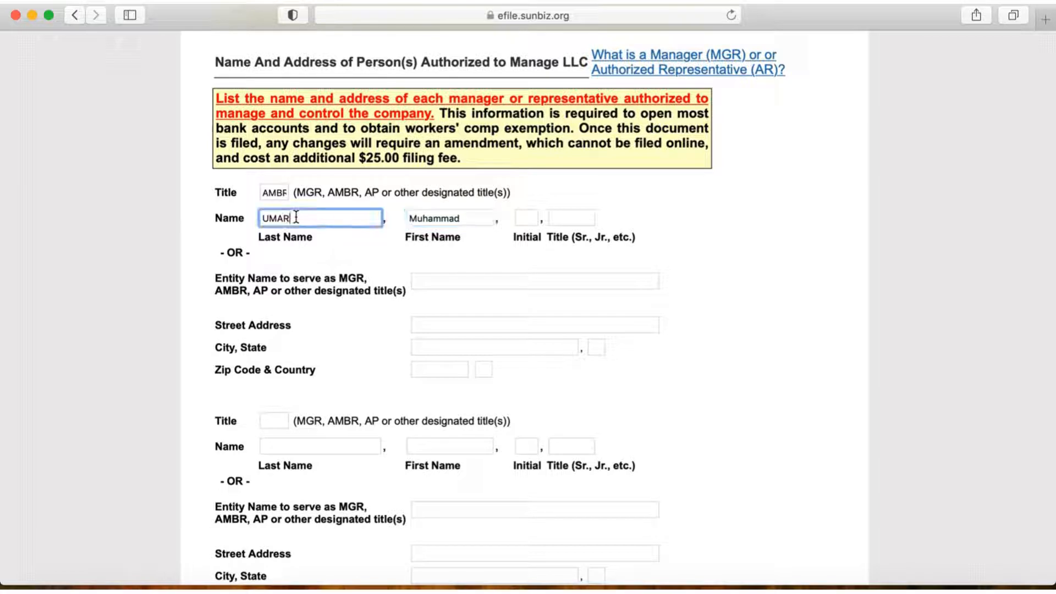
key("BackSpace")
key("BackSpace")
key("BackSpace")
type("mer")
key("BackSpace")
key("BackSpace")
Step: Copy the street line of the principal place of business into the first authorized person's street address
scroll(702, 254, "down", 2)
scroll(701, 256, "down", 1)
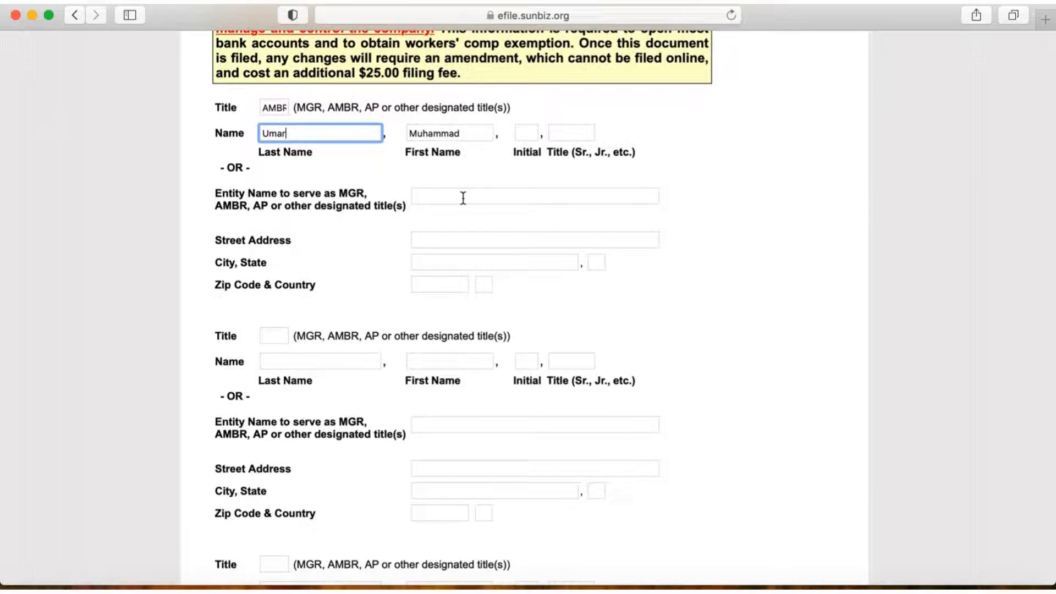
scroll(369, 215, "down", 2)
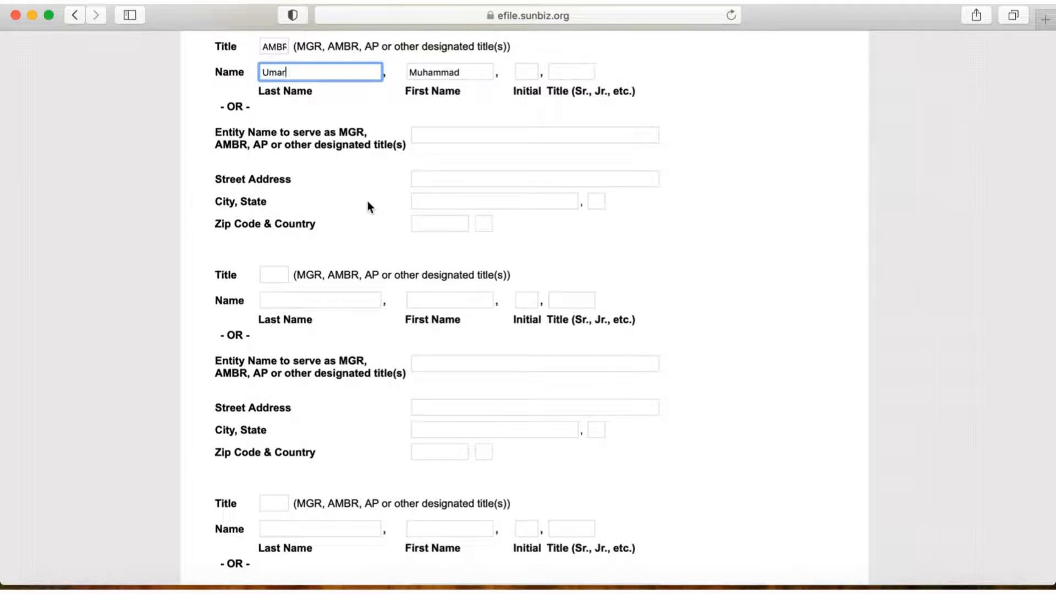
scroll(367, 201, "up", 20)
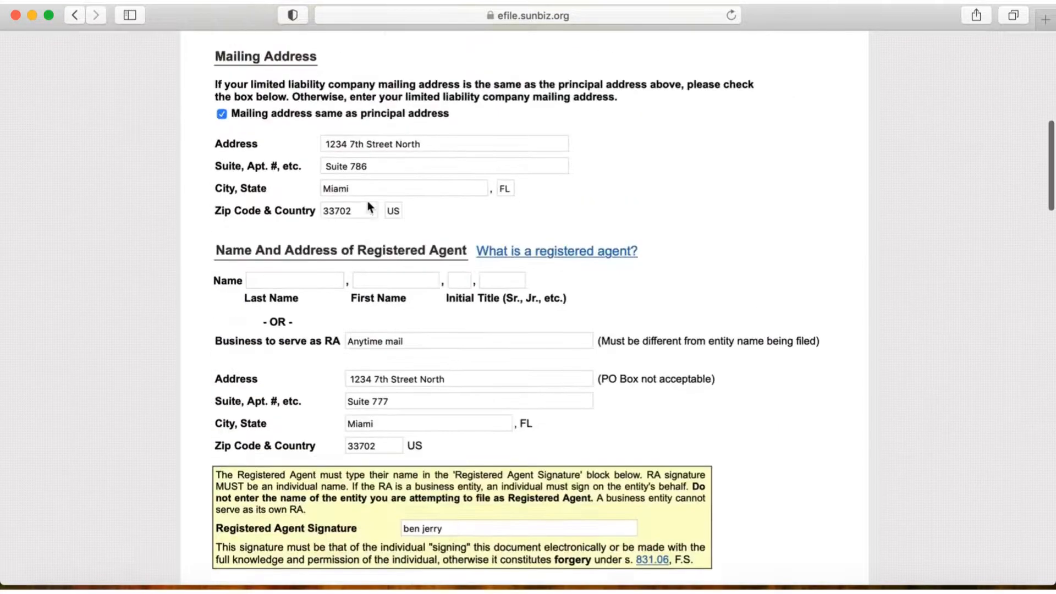
scroll(365, 200, "up", 2)
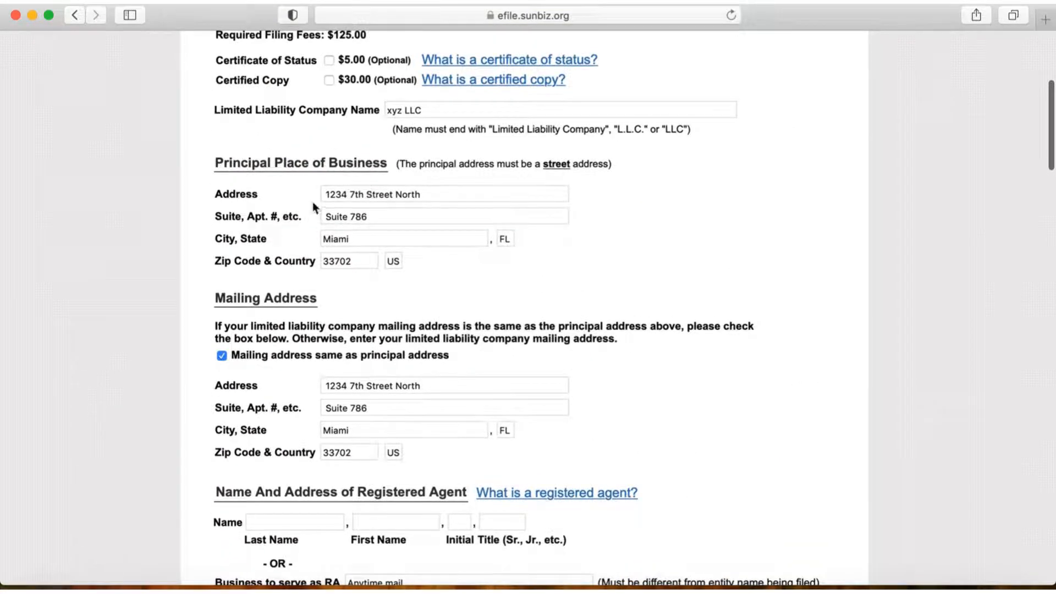
left_click_drag(426, 195, 321, 194)
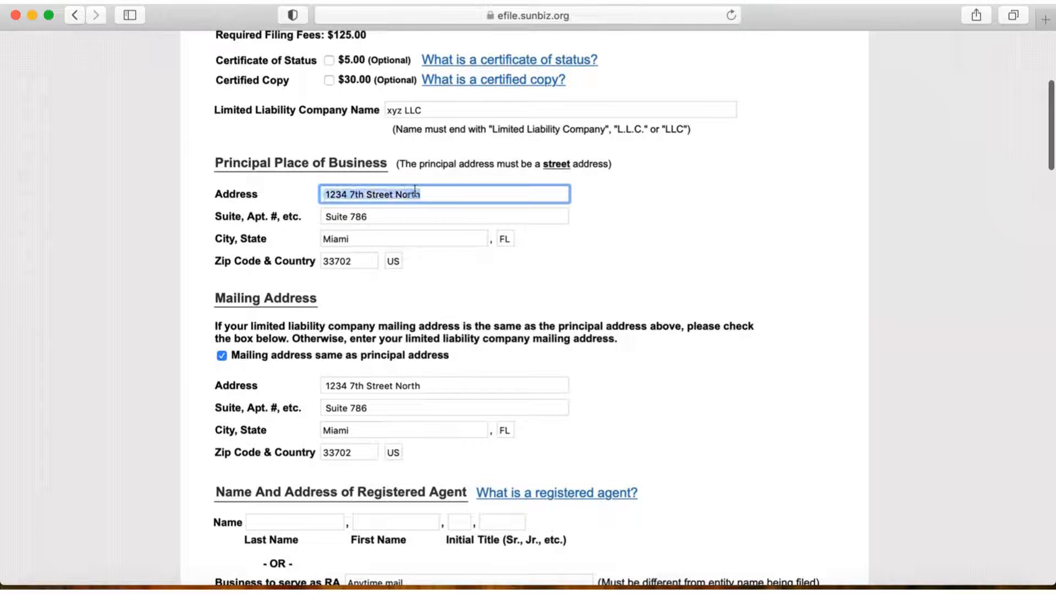
scroll(579, 322, "down", 20)
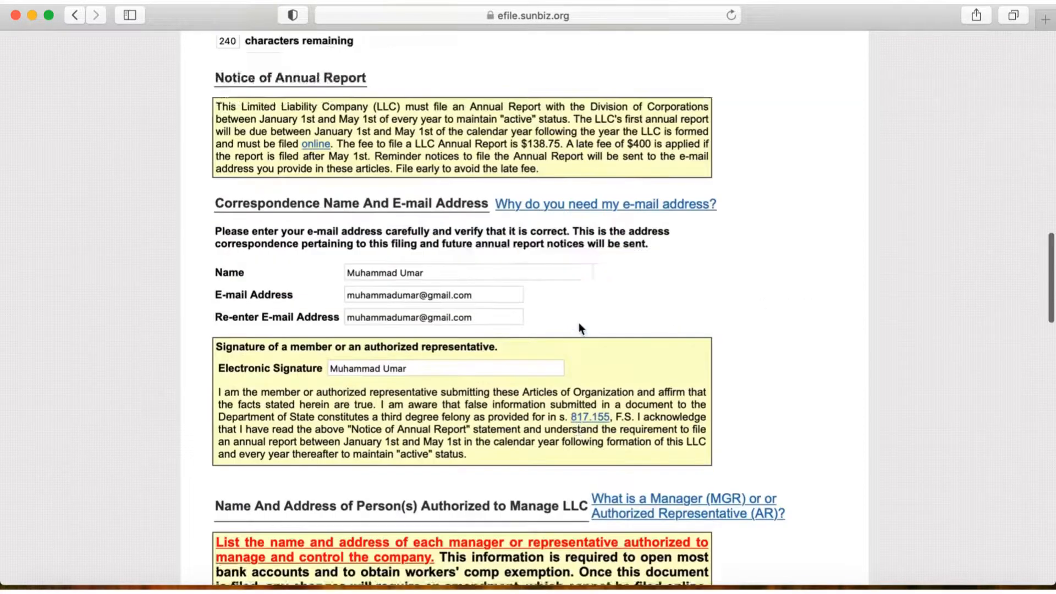
scroll(578, 322, "down", 6)
scroll(579, 322, "up", 5)
scroll(578, 323, "down", 1)
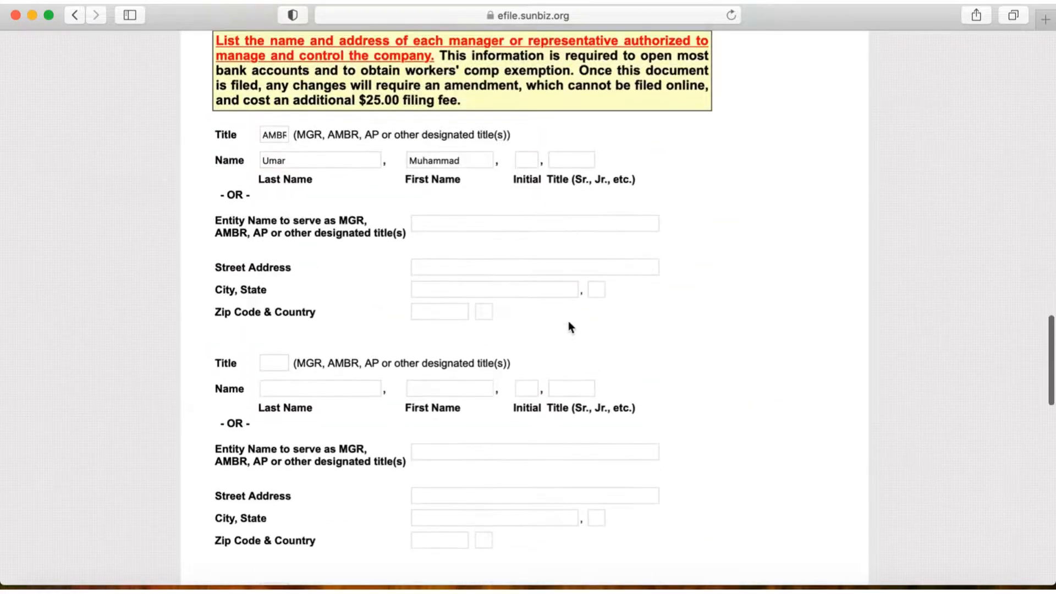
left_click(450, 270)
key("super+v")
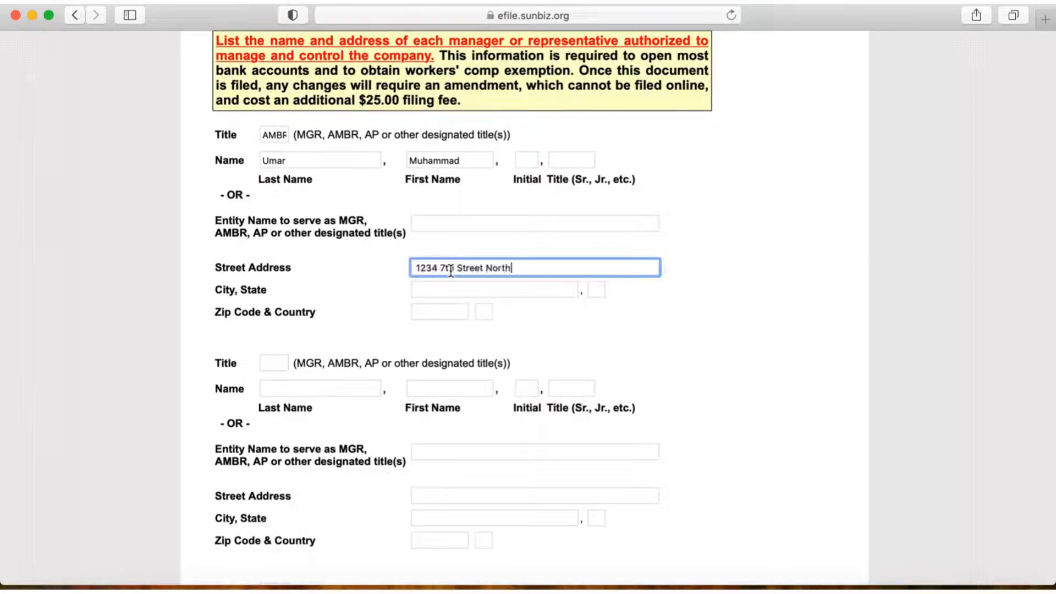
Step: Copy the registered agent's city into the city field of the first authorized person's address
scroll(581, 213, "up", 10)
scroll(581, 214, "up", 8)
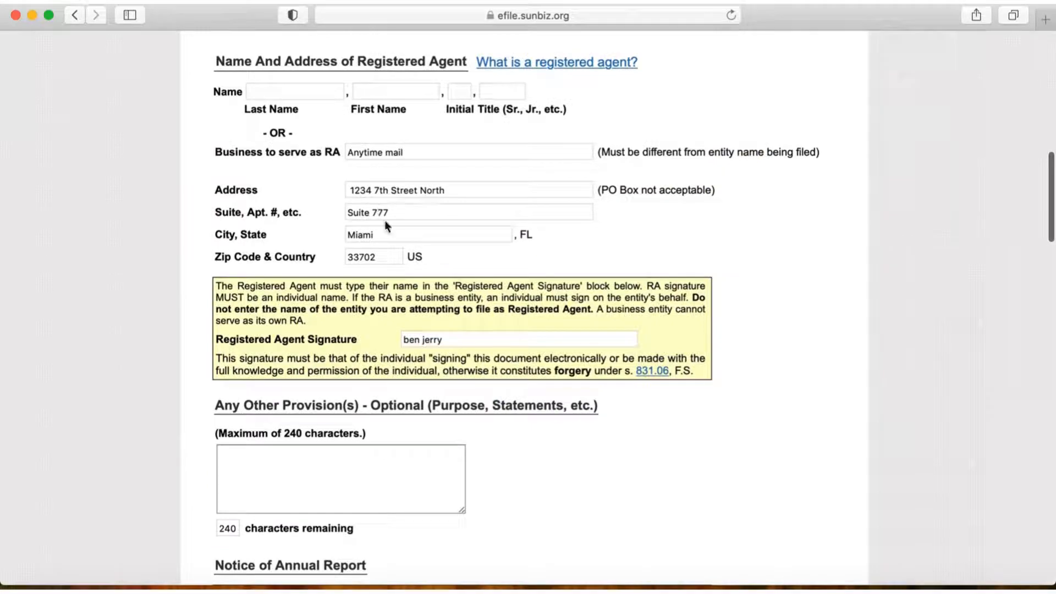
left_click_drag(380, 234, 344, 234)
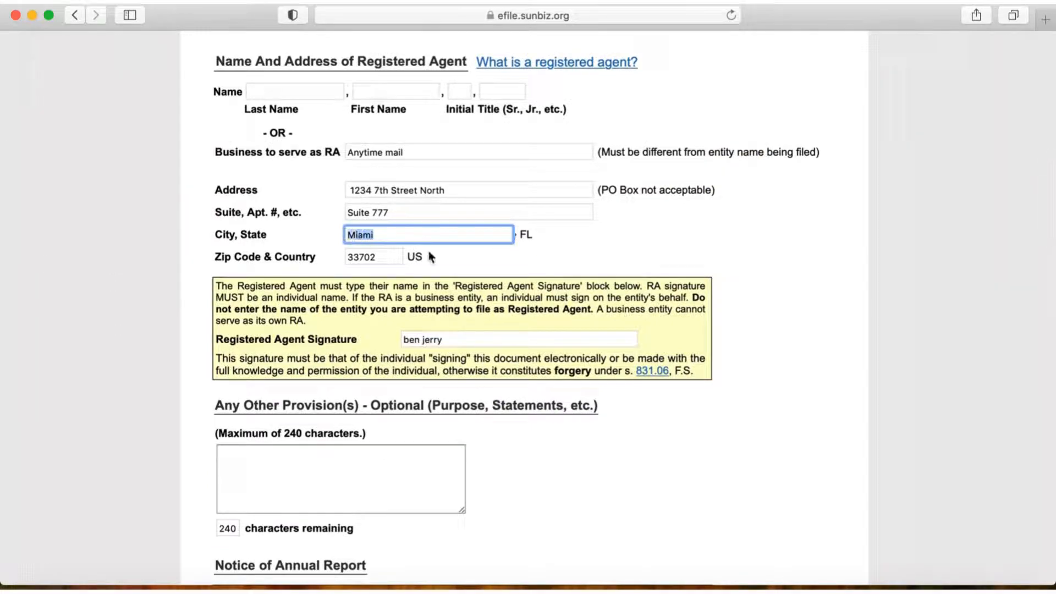
scroll(455, 316, "down", 15)
scroll(455, 316, "down", 3)
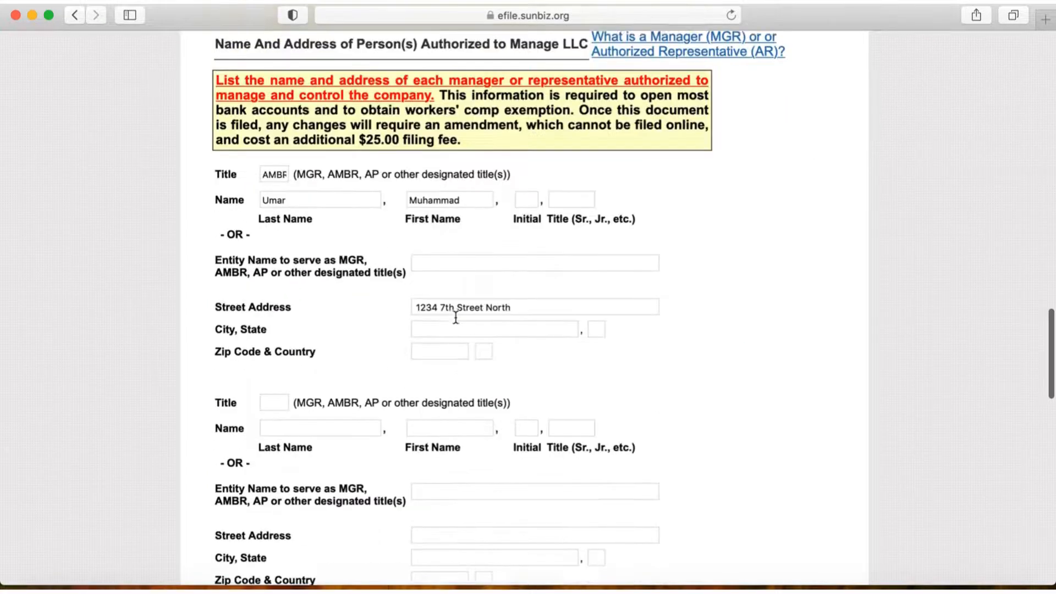
scroll(403, 322, "up", 1)
left_click(452, 346)
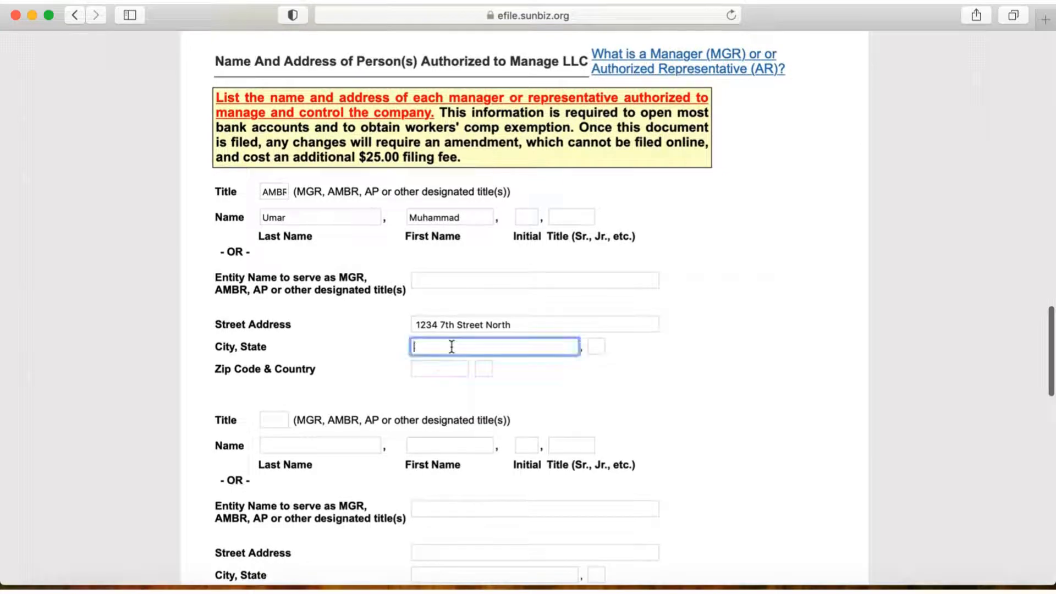
type("Miami")
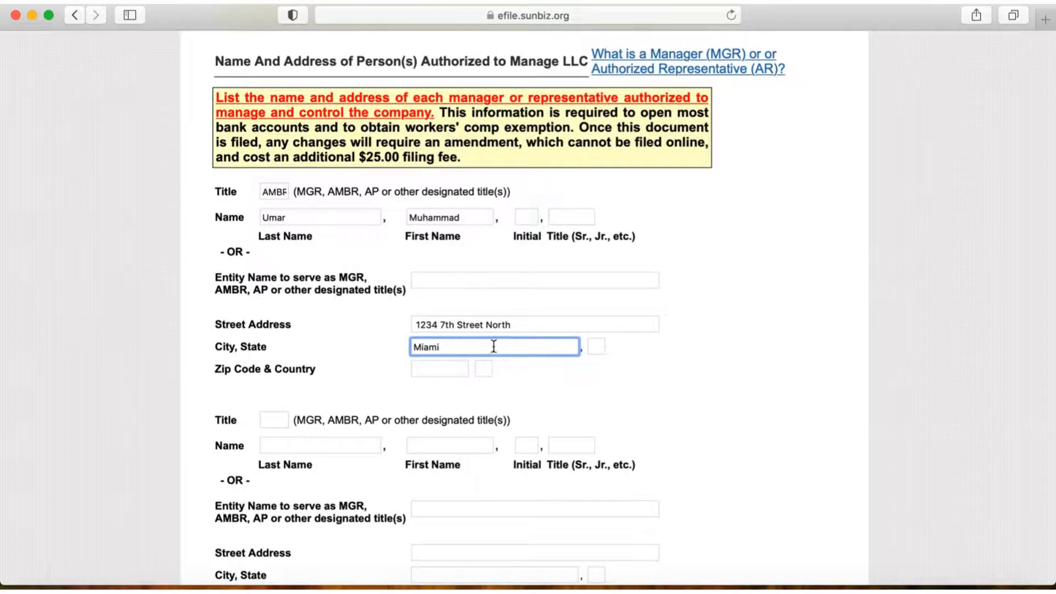
Step: Append the suite number of the principal place of business to the first authorized person's street address and check it against the original
scroll(516, 352, "up", 8)
scroll(516, 352, "up", 12)
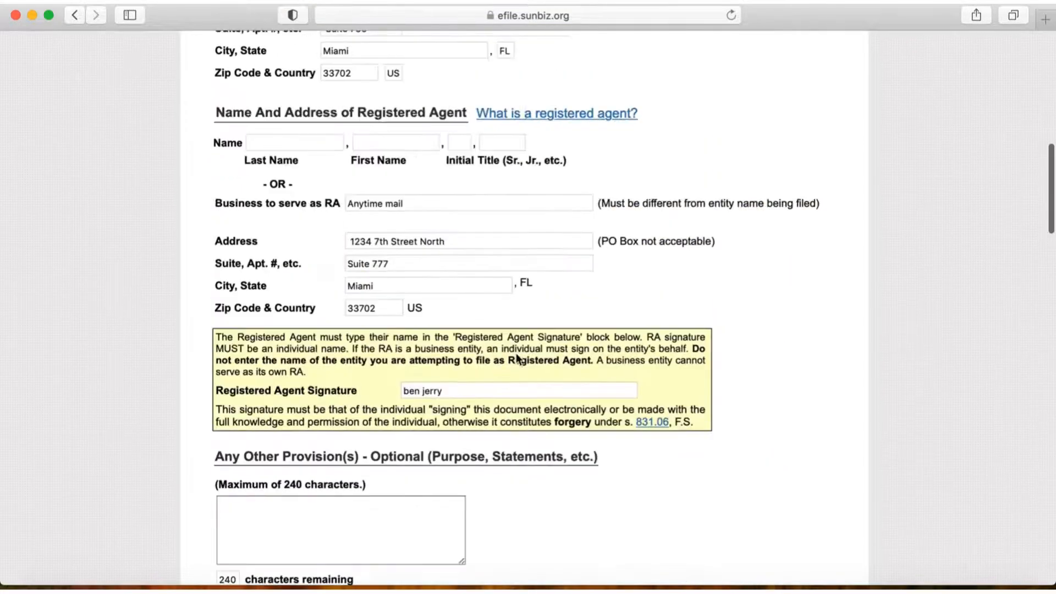
scroll(516, 353, "down", 15)
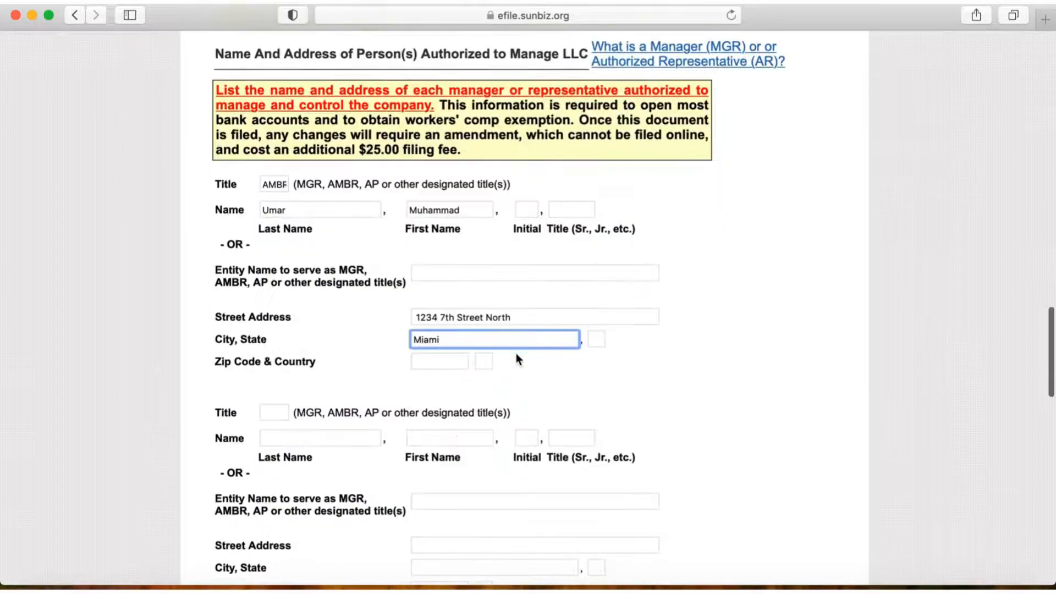
scroll(515, 353, "up", 5)
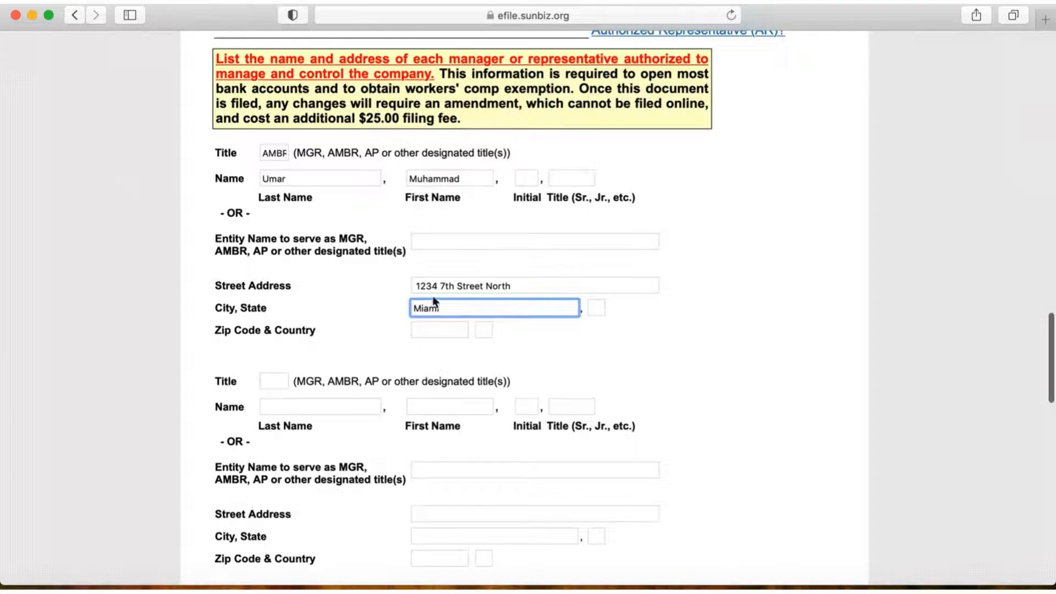
left_click(532, 285)
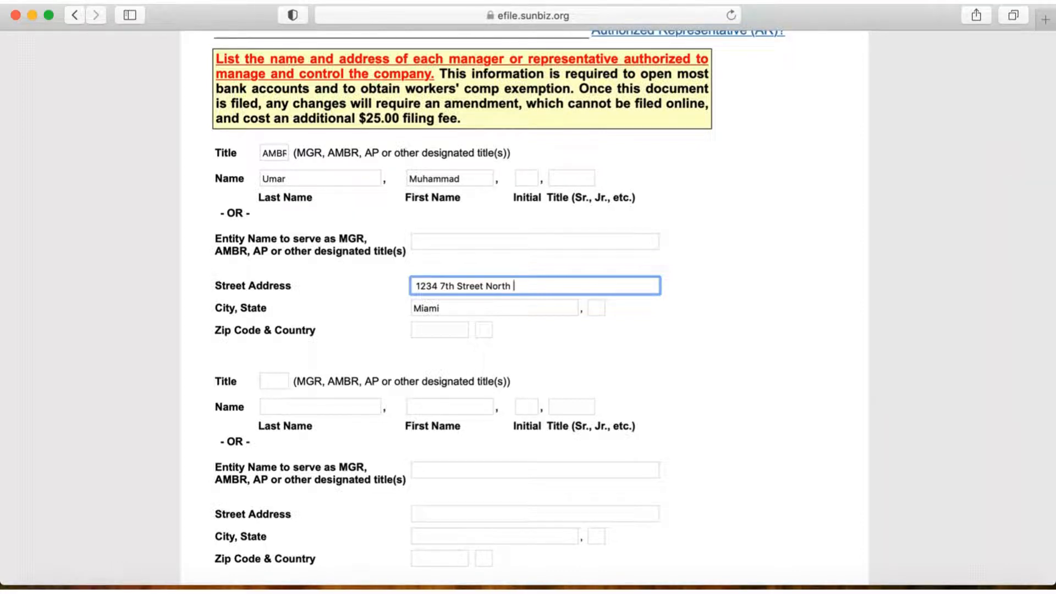
type("Suite 786")
scroll(666, 219, "up", 15)
scroll(665, 220, "down", 1)
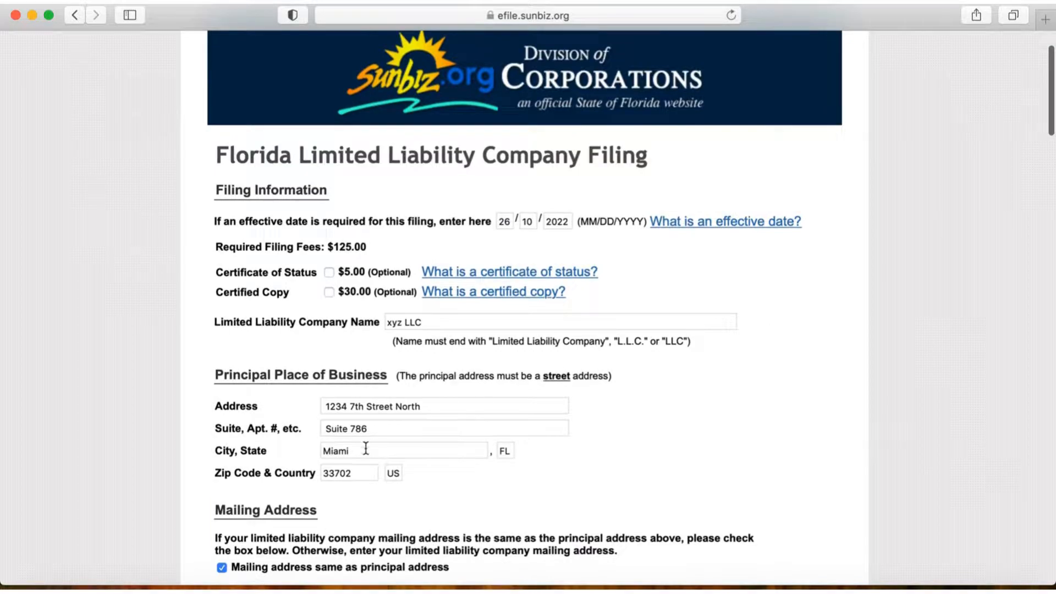
scroll(497, 447, "down", 15)
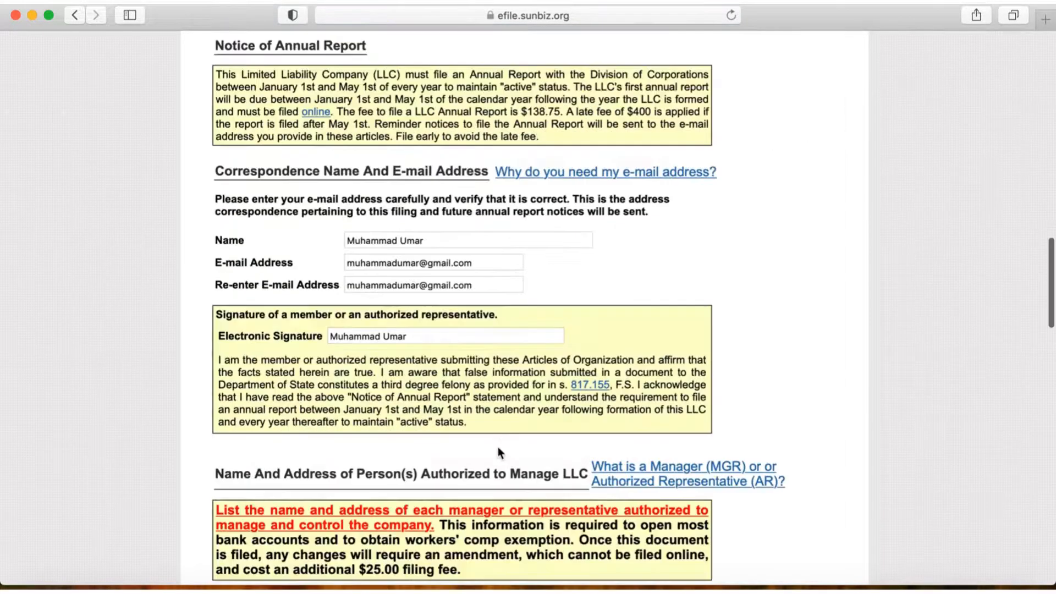
scroll(498, 452, "down", 6)
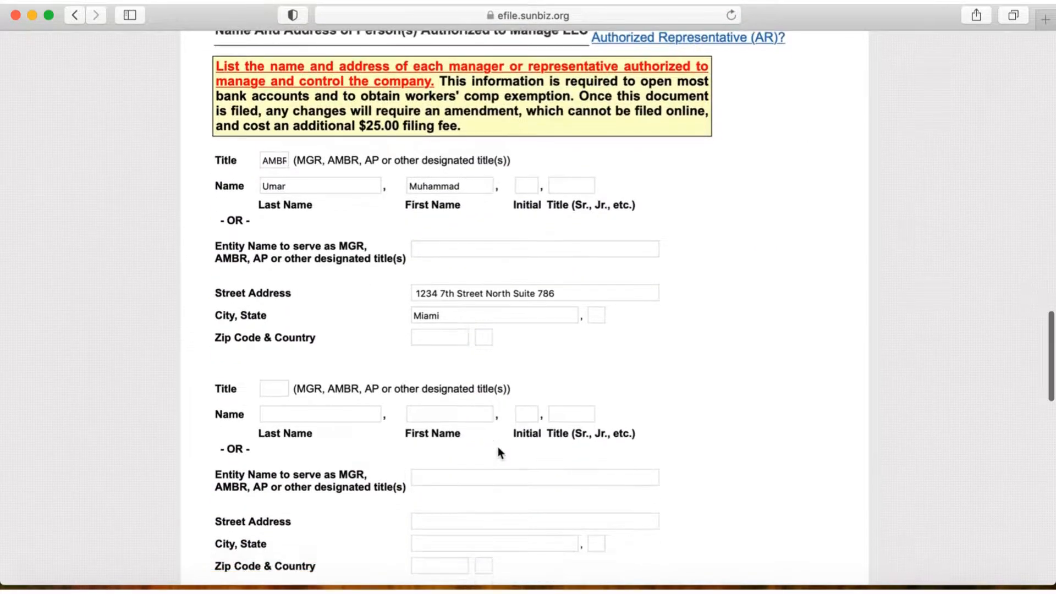
Step: Fill in the state, ZIP code and country of the first authorized person's address to match the principal place of business
scroll(497, 446, "up", 3)
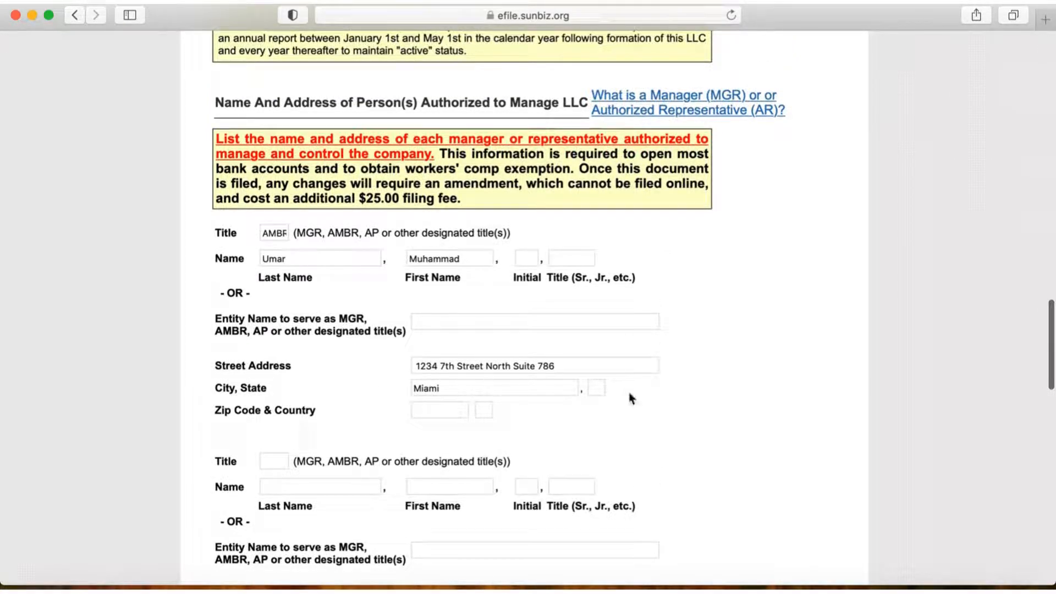
left_click(597, 386)
type("FL")
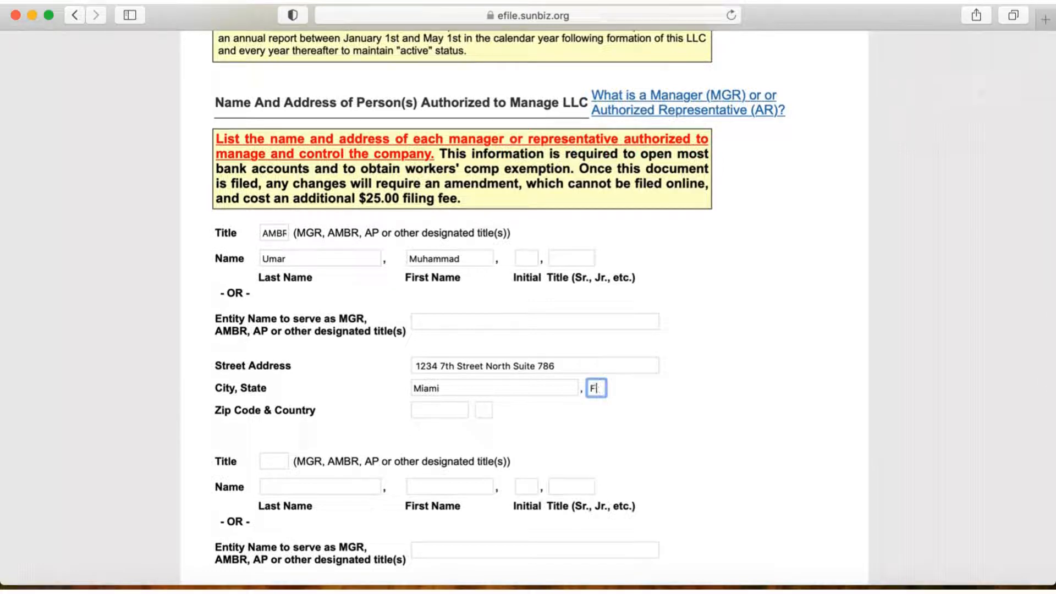
left_click(437, 410)
type("3370")
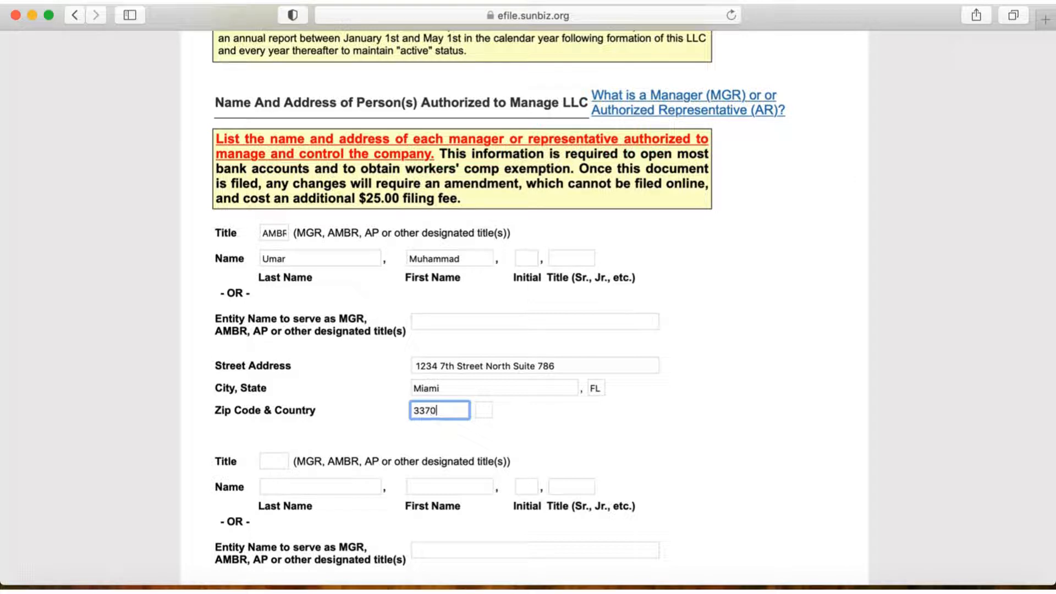
type("2")
left_click(481, 411)
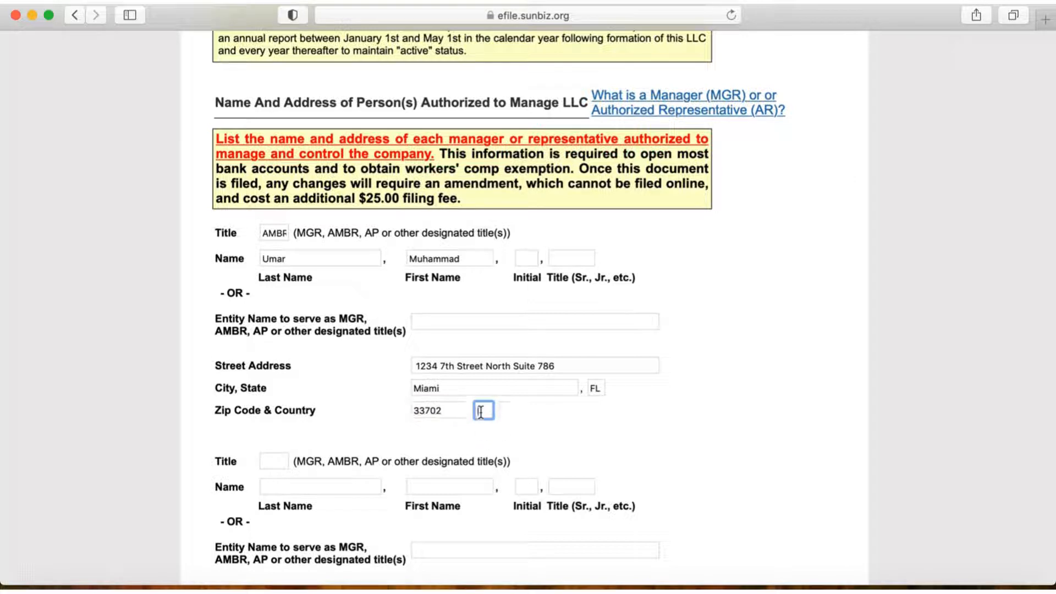
type("US")
left_click(678, 422)
Step: Examine the first authorized person's entry and the blank sections for additional persons authorized to manage the LLC
scroll(675, 422, "up", 2)
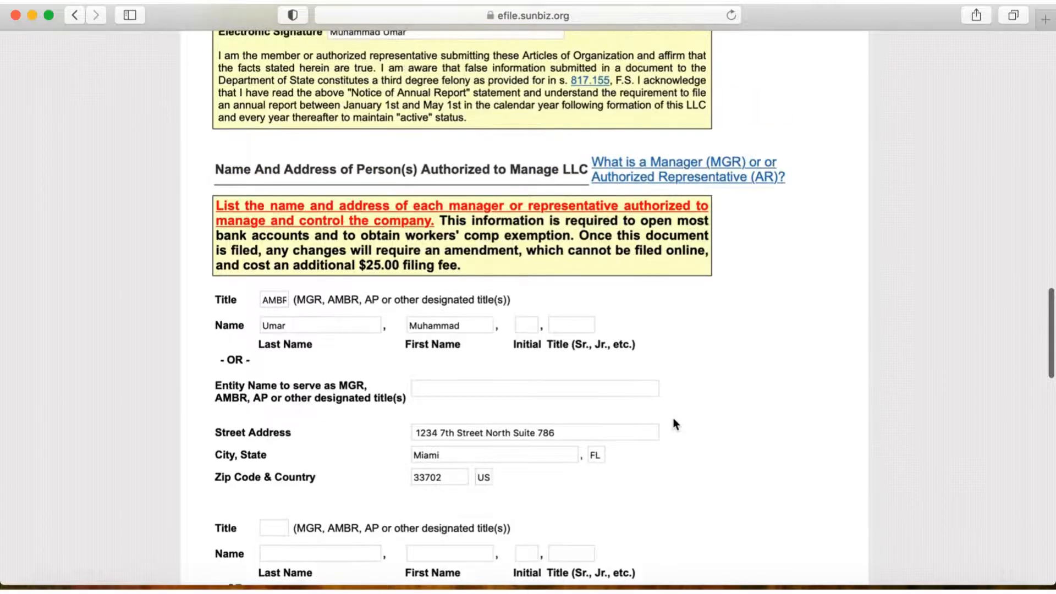
scroll(673, 421, "down", 3)
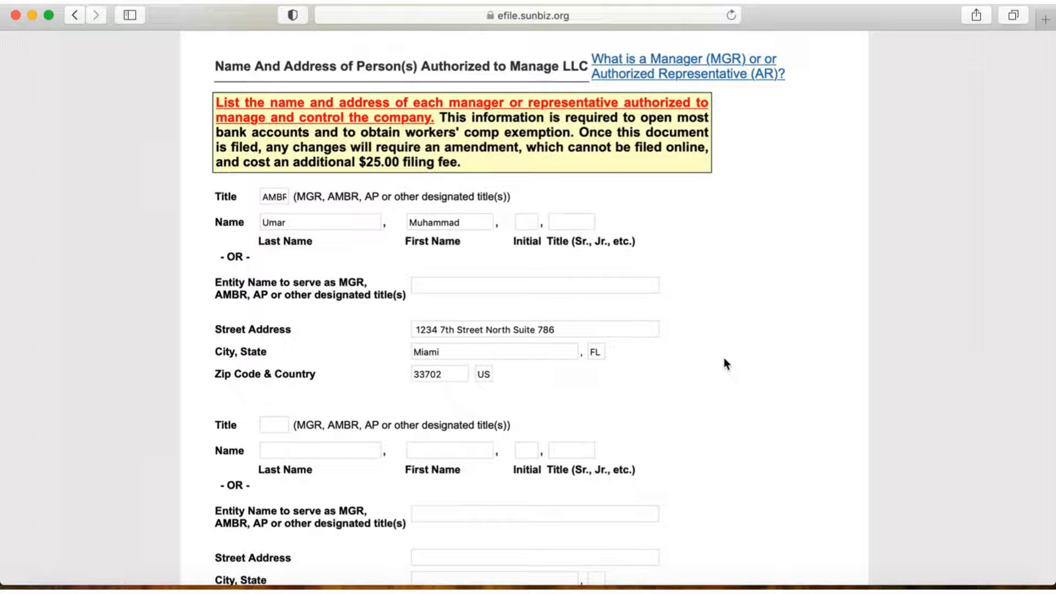
scroll(723, 357, "down", 5)
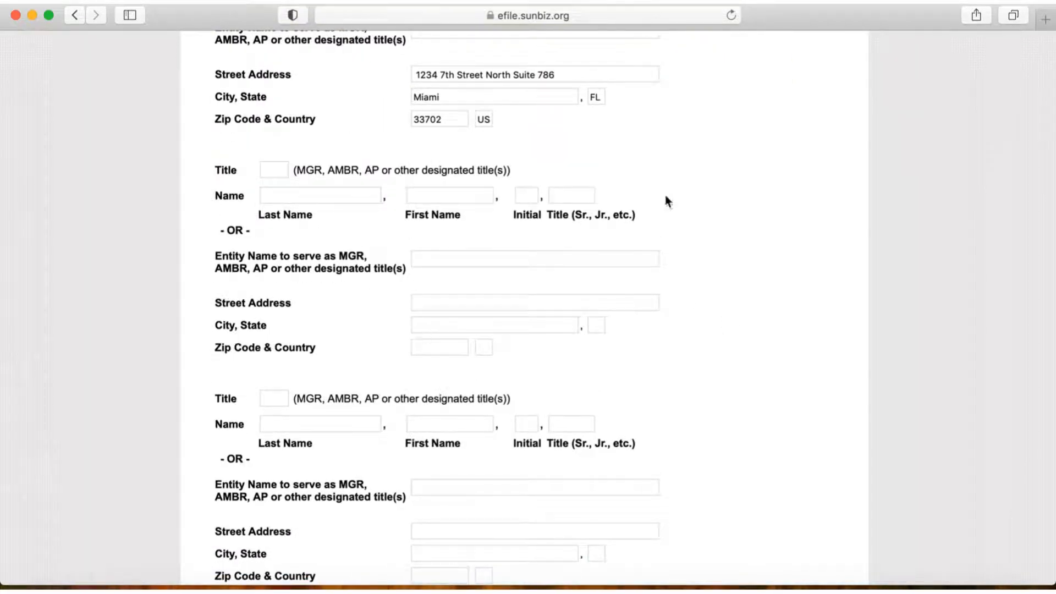
scroll(233, 325, "down", 3)
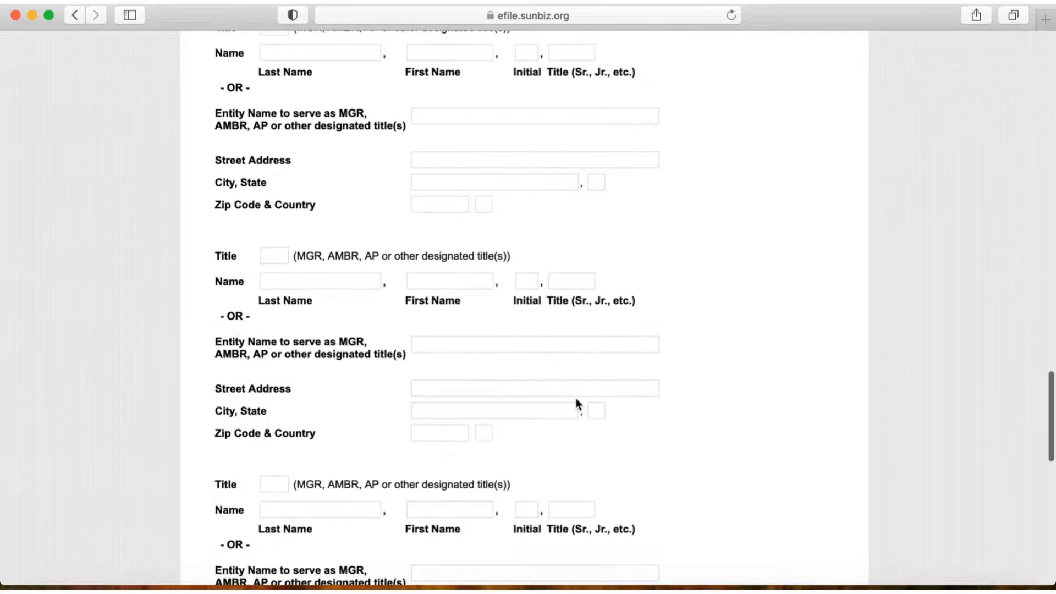
scroll(72, 283, "down", 1)
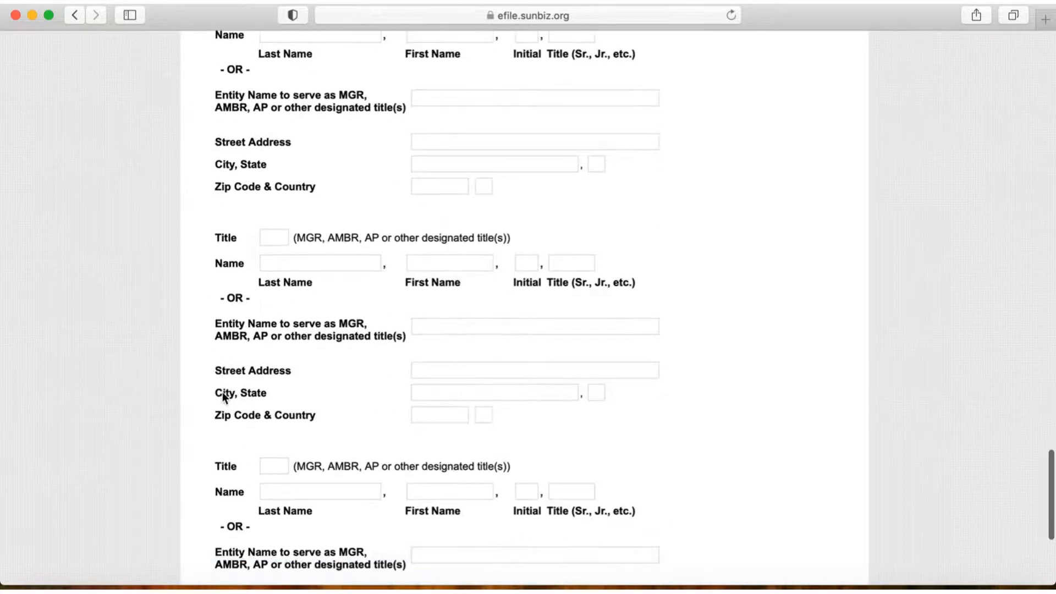
scroll(227, 474, "down", 5)
scroll(247, 390, "up", 6)
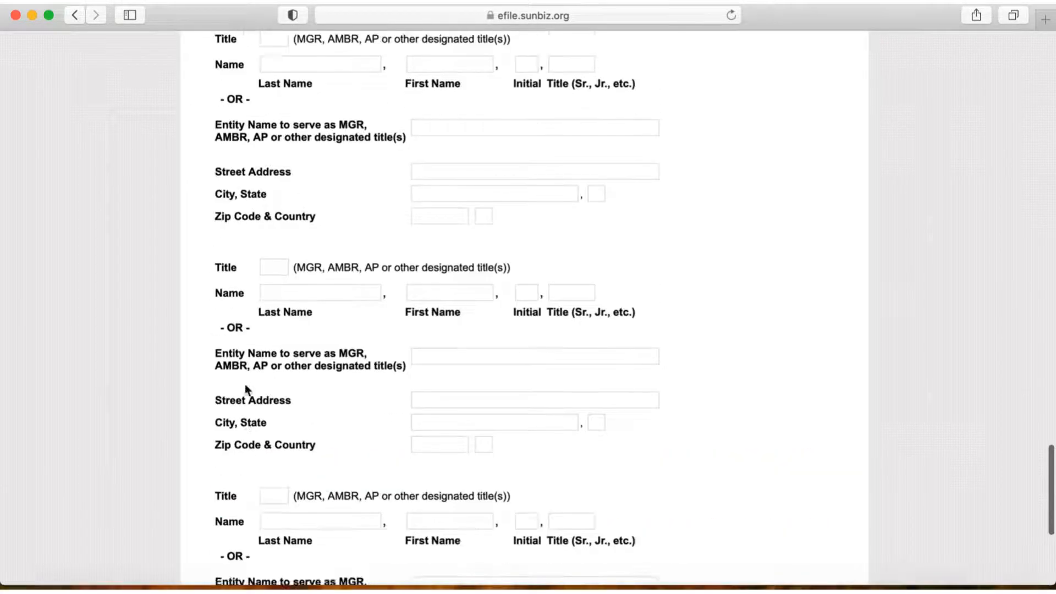
scroll(245, 388, "down", 7)
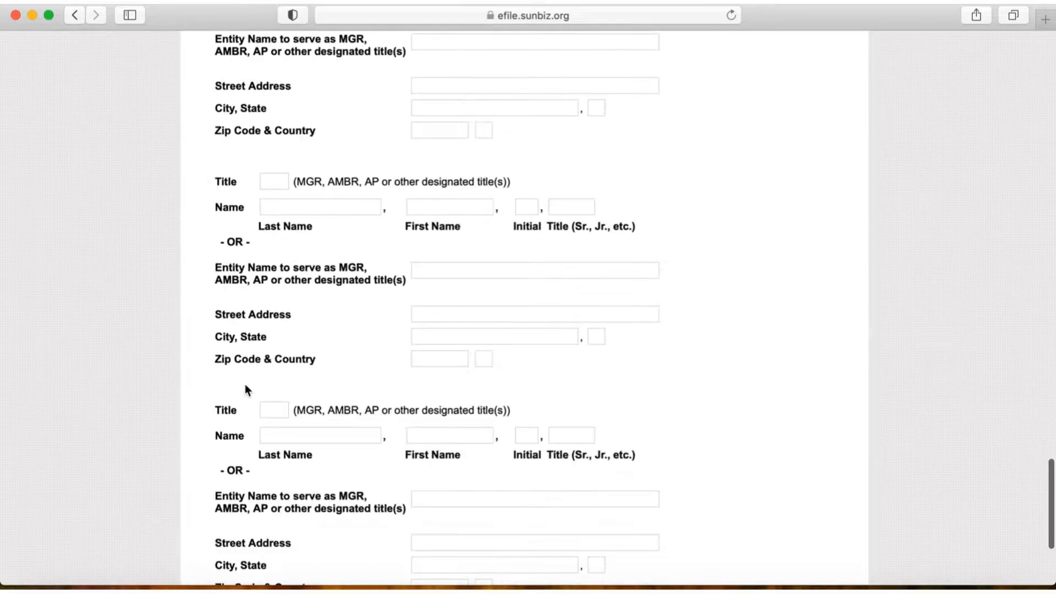
scroll(245, 384, "up", 6)
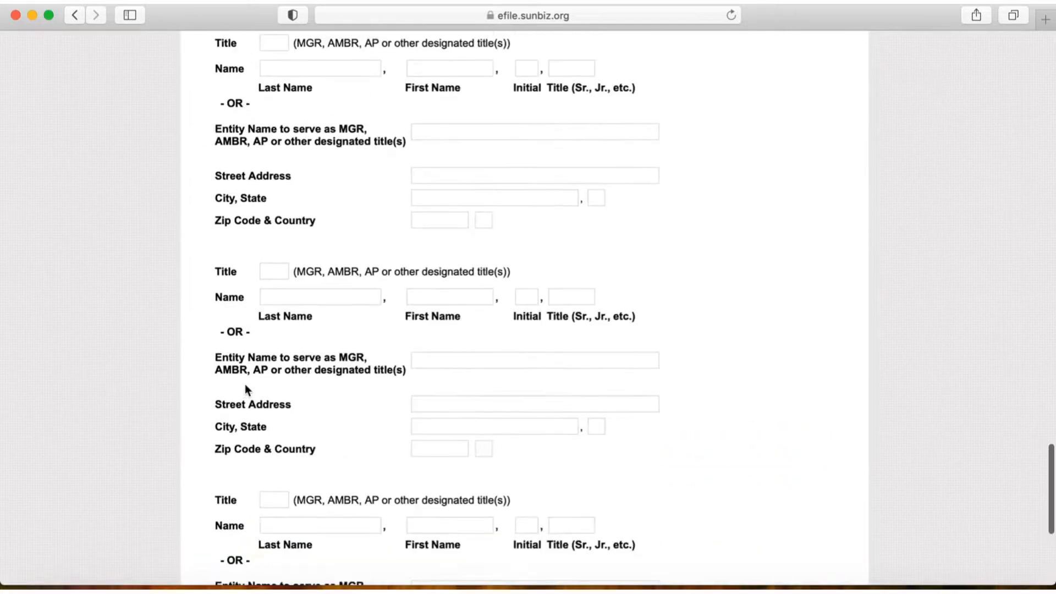
scroll(245, 387, "up", 10)
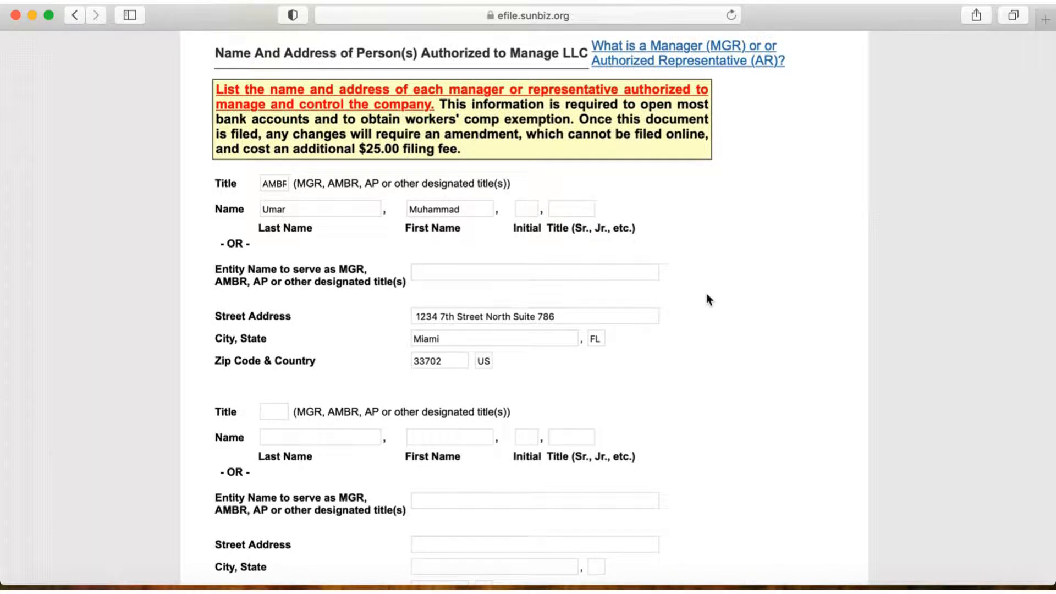
Step: Review the filing form's effective date, optional certificates, company name, principal place of business and mailing address
scroll(708, 297, "up", 8)
scroll(707, 296, "up", 15)
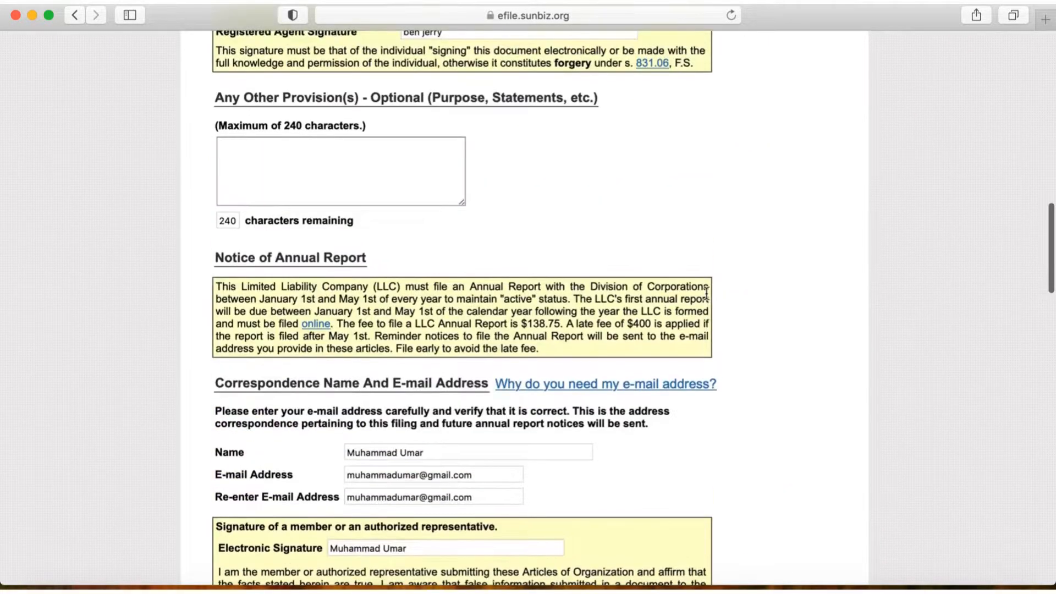
scroll(706, 295, "down", 1)
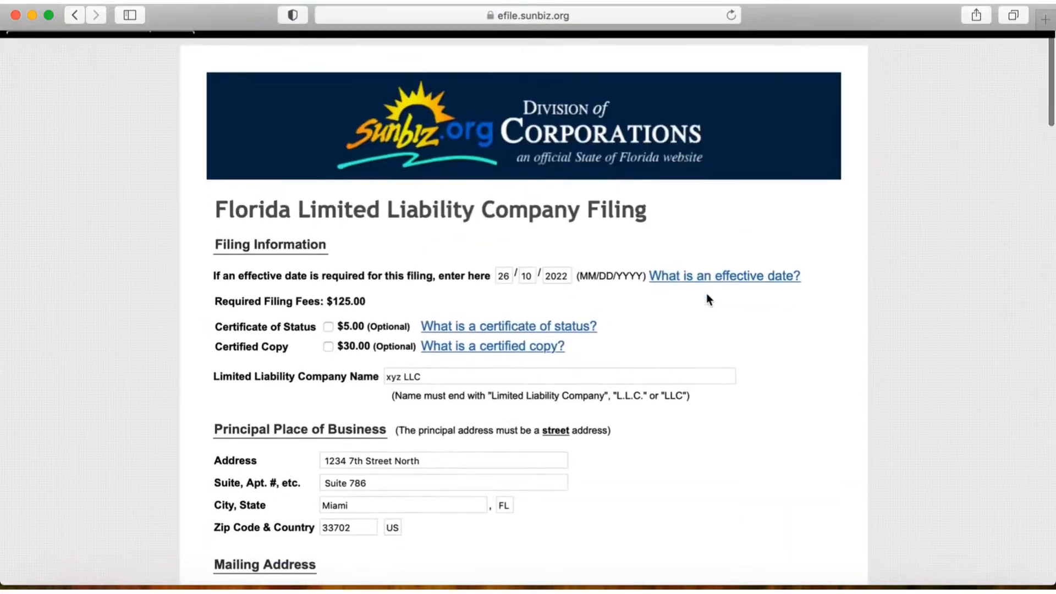
scroll(706, 294, "down", 3)
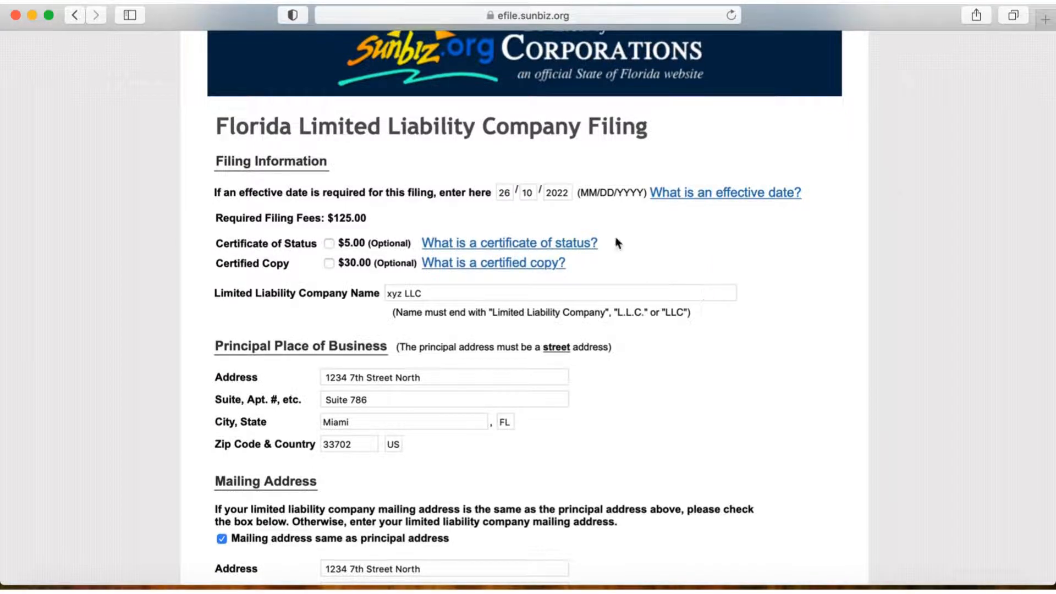
scroll(679, 271, "down", 3)
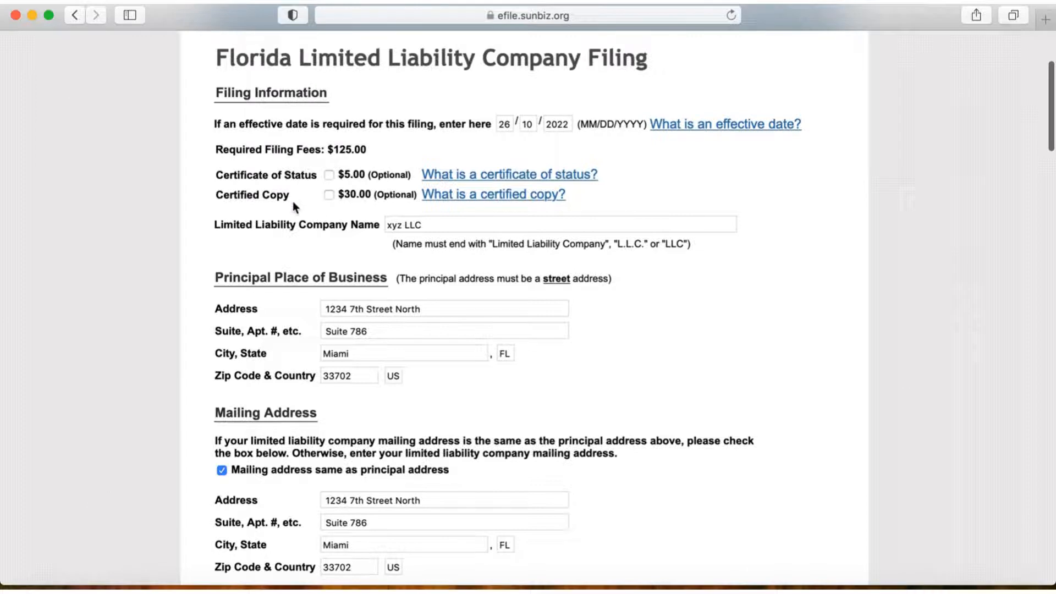
scroll(293, 204, "down", 3)
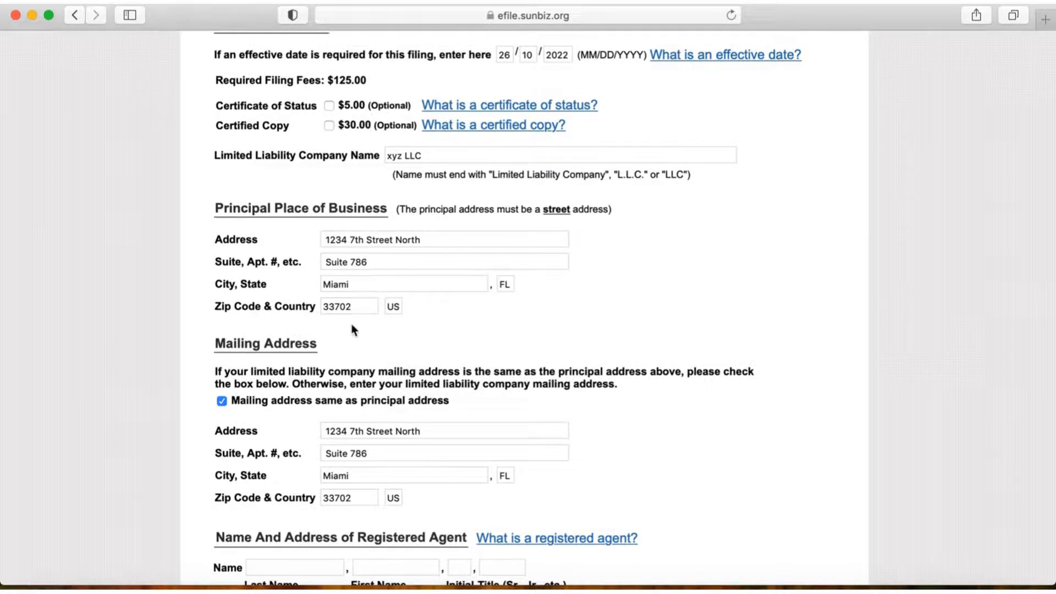
scroll(352, 329, "down", 3)
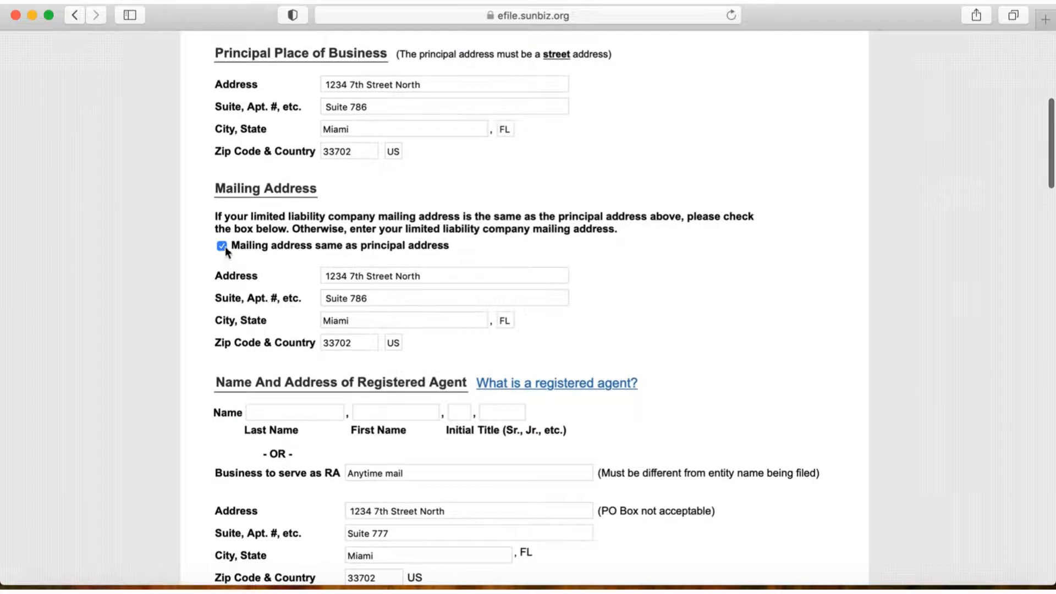
scroll(336, 227, "up", 1)
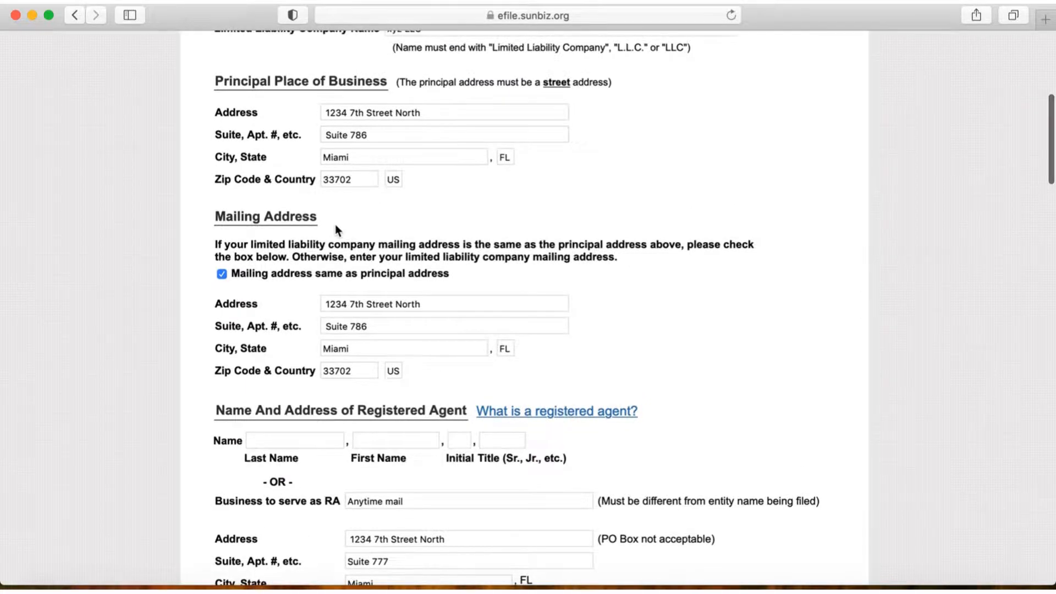
Step: Review the registered agent's business name, address and signature, and the optional provisions section
scroll(335, 224, "down", 8)
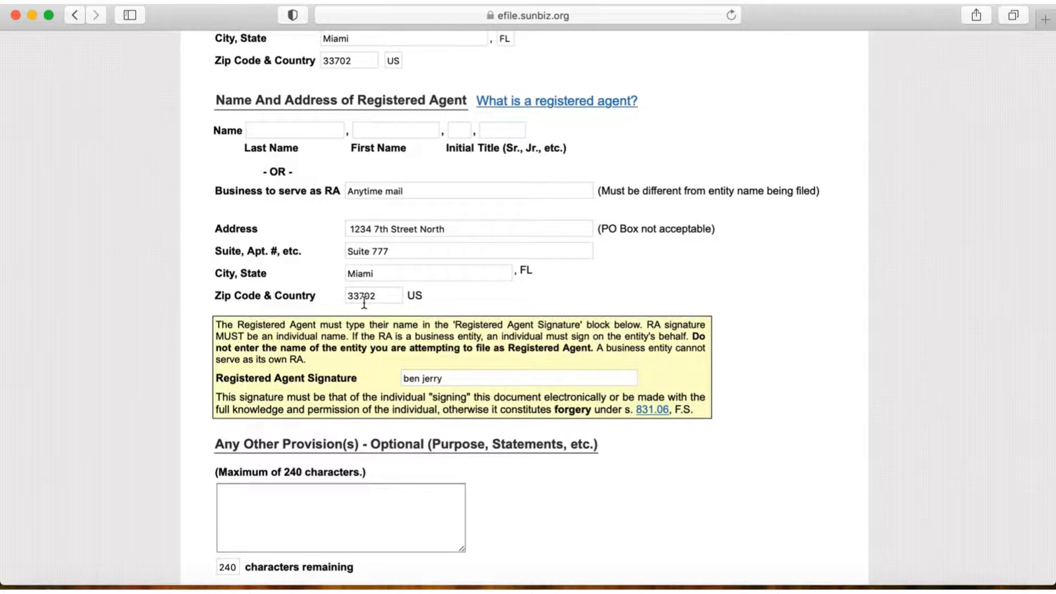
scroll(365, 301, "down", 3)
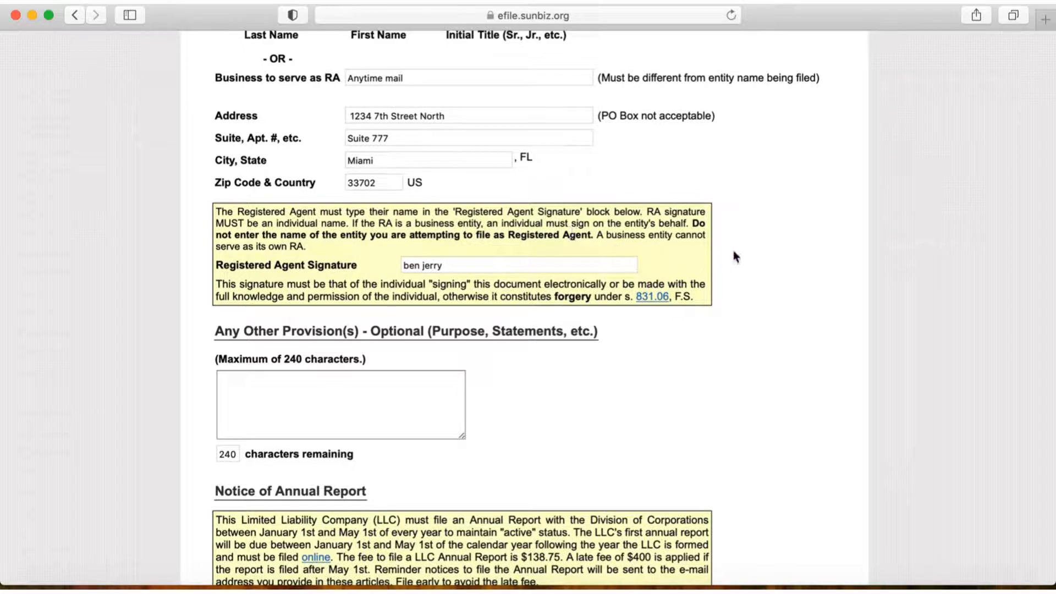
scroll(733, 255, "down", 1)
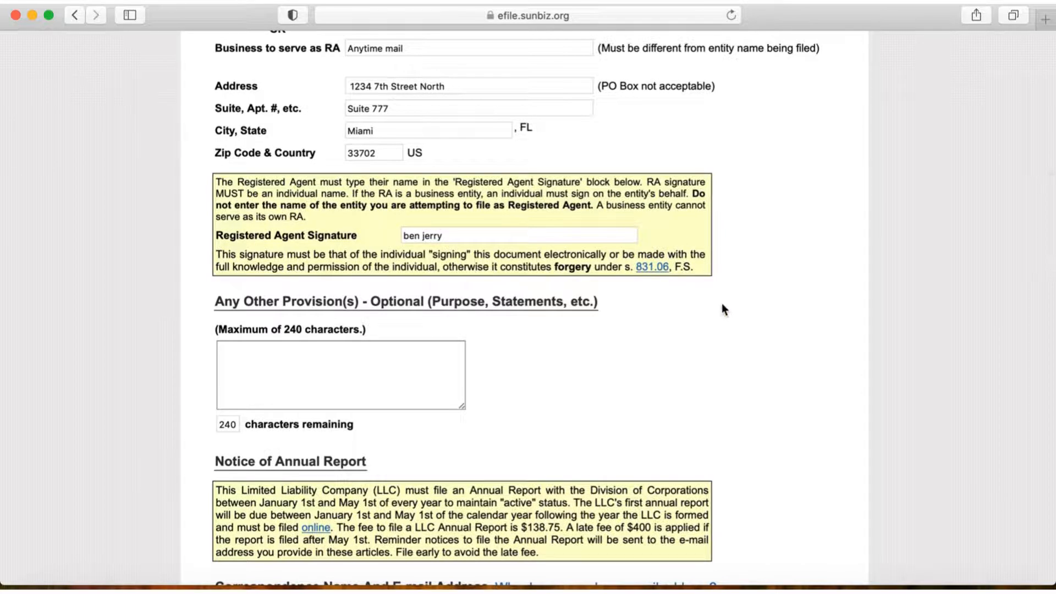
scroll(722, 307, "down", 1)
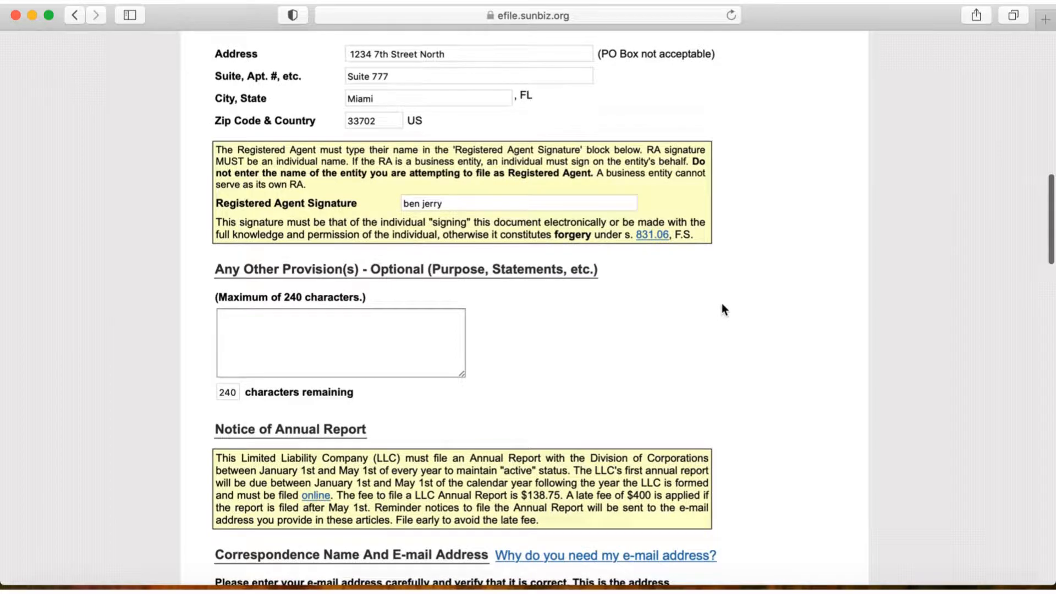
scroll(721, 309, "down", 5)
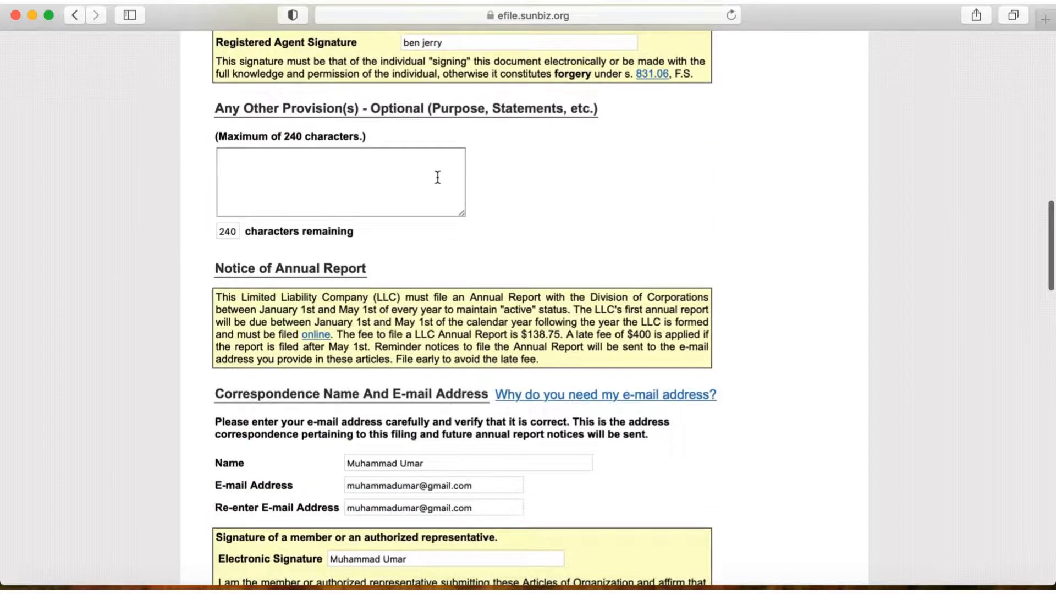
Step: Review the annual report notice, correspondence details, electronic signature and the first authorized person's entry
scroll(570, 202, "down", 6)
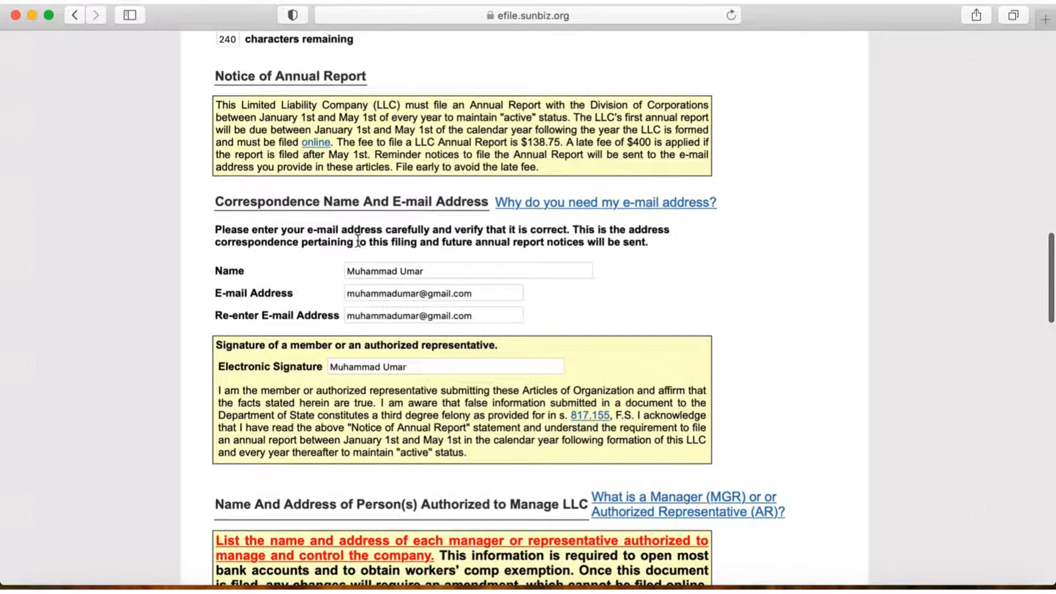
scroll(539, 262, "down", 1)
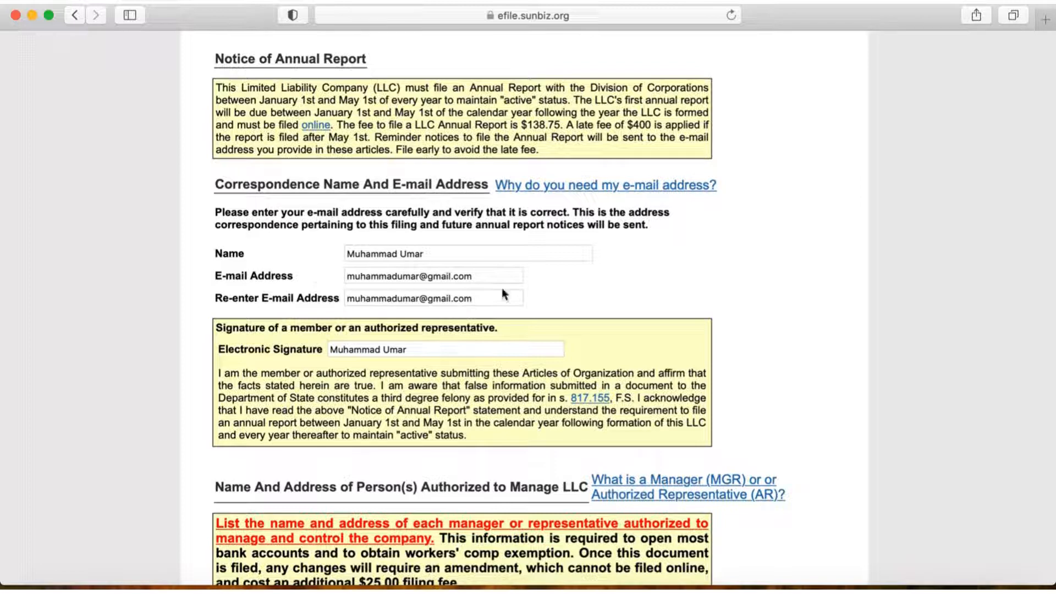
scroll(550, 278, "down", 3)
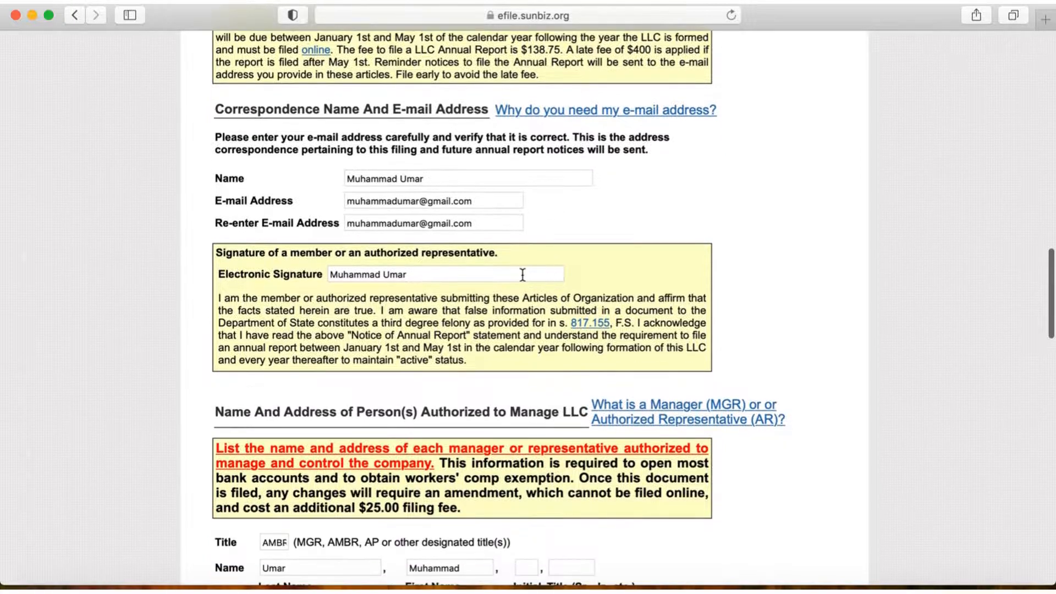
scroll(482, 315, "down", 5)
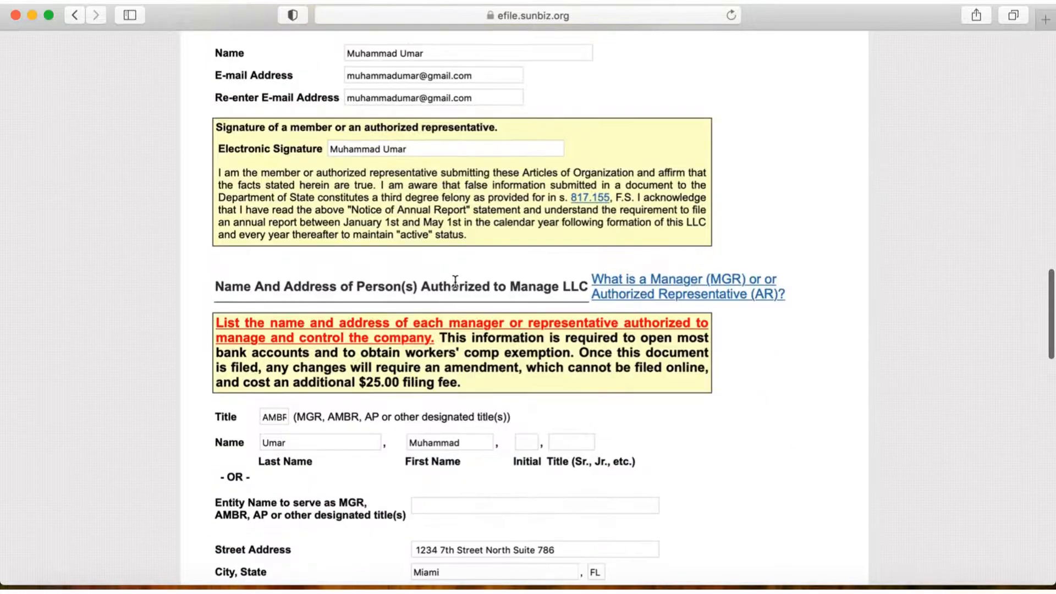
scroll(482, 315, "down", 4)
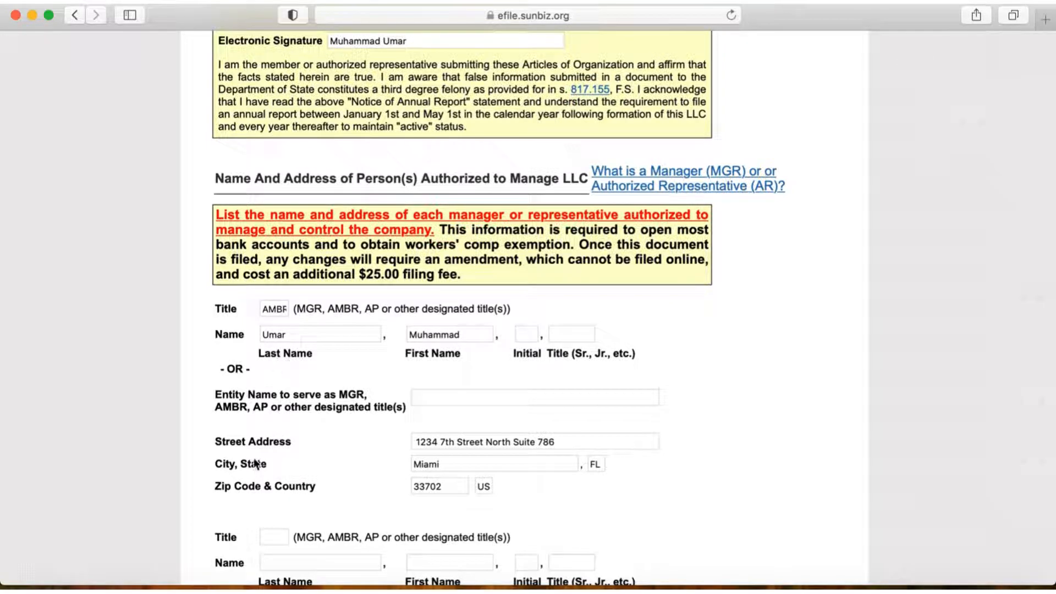
scroll(700, 457, "down", 10)
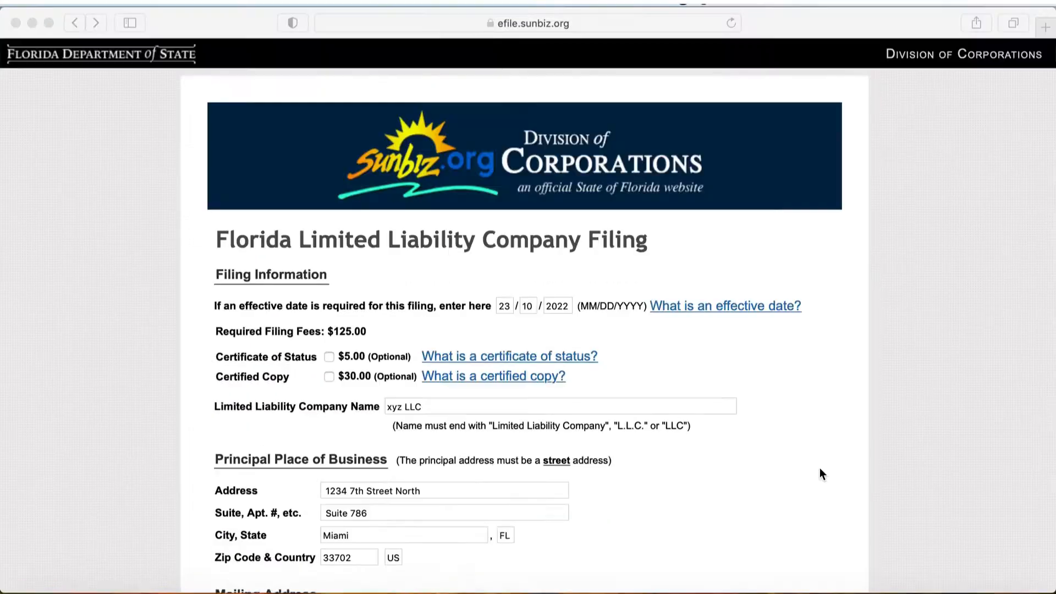
scroll(819, 467, "down", 5)
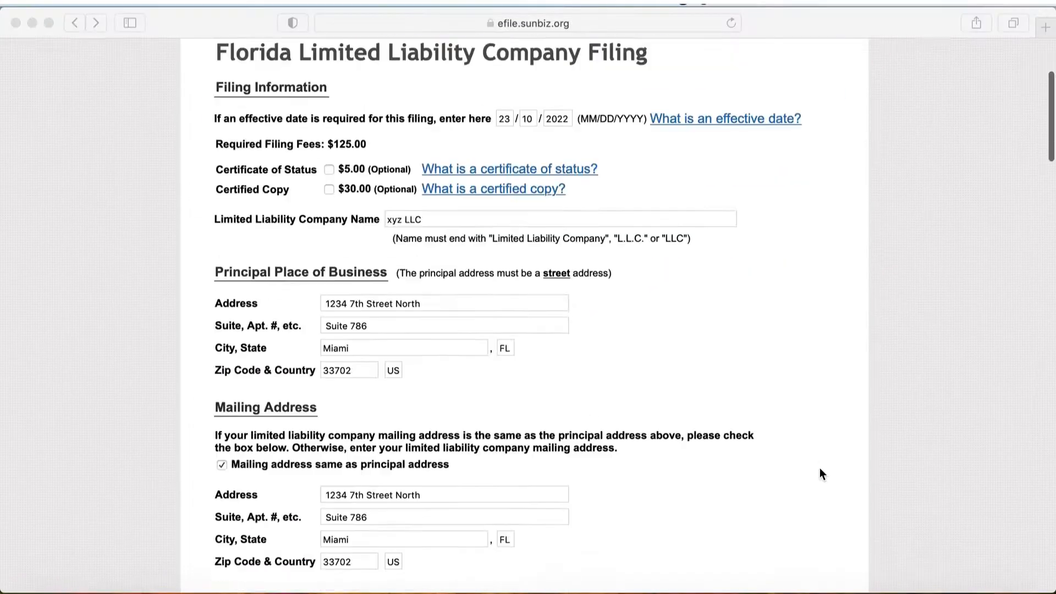
Step: Look through the whole form from the filing information down to the accuracy notice at its end
scroll(819, 467, "down", 3)
scroll(819, 467, "up", 5)
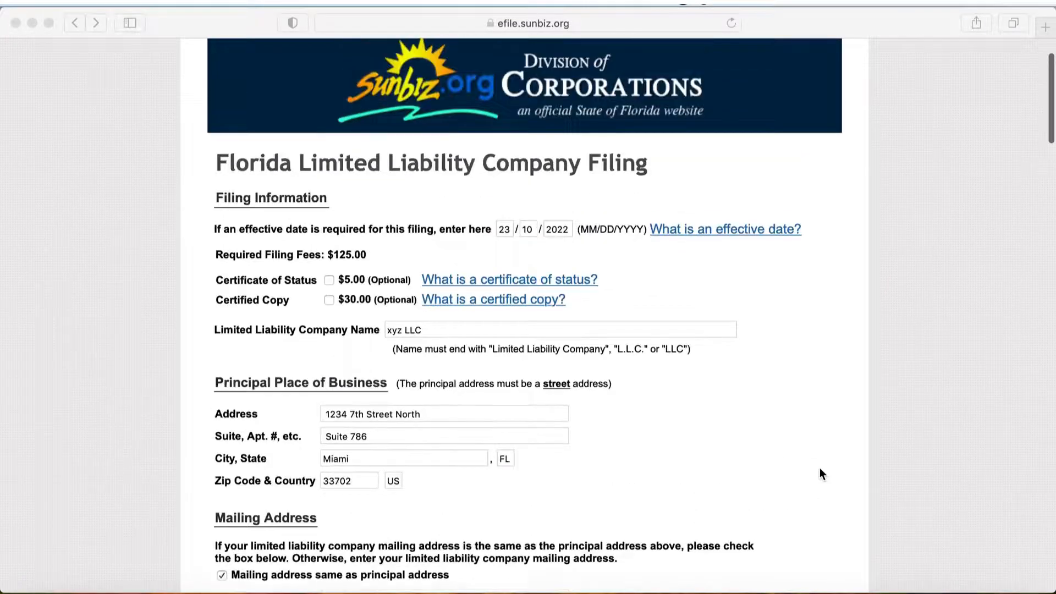
scroll(820, 467, "down", 2)
scroll(819, 469, "down", 20)
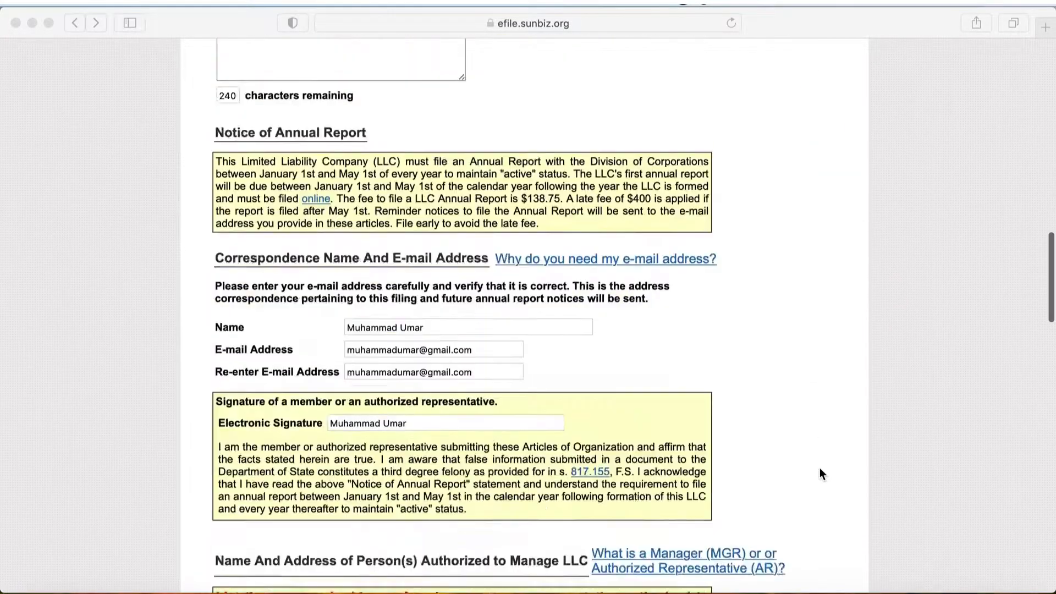
scroll(819, 469, "down", 13)
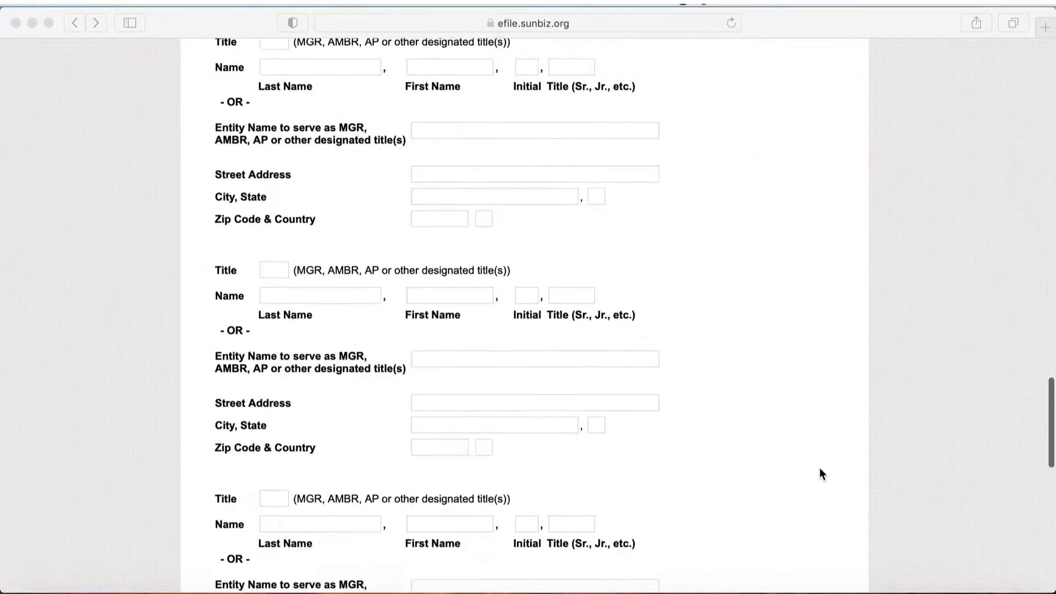
scroll(819, 468, "down", 9)
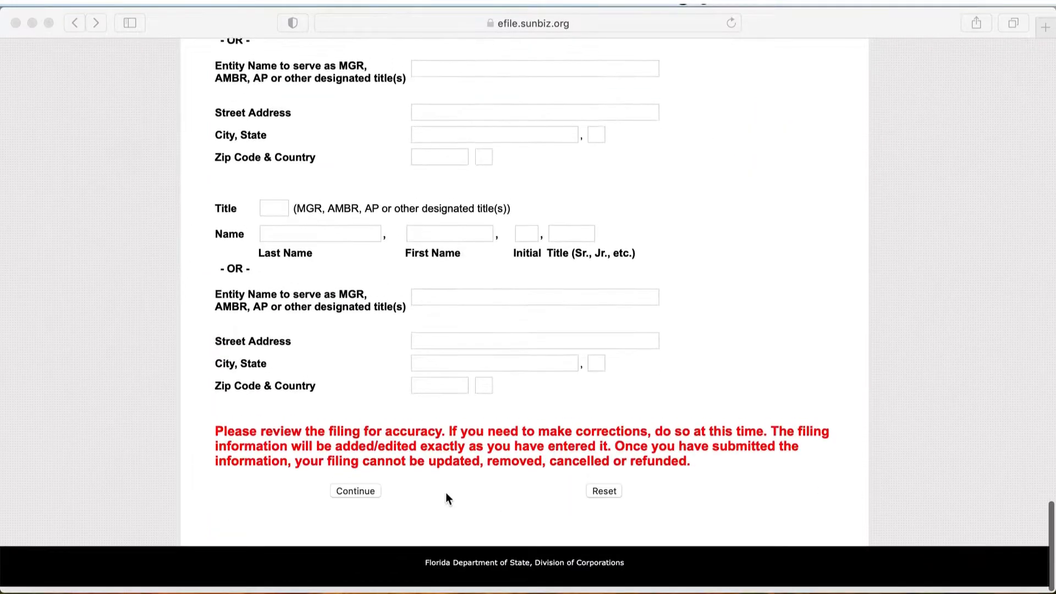
Step: Recheck the completed form, comparing the filing information, addresses, registered agent and authorized person sections
scroll(751, 268, "up", 20)
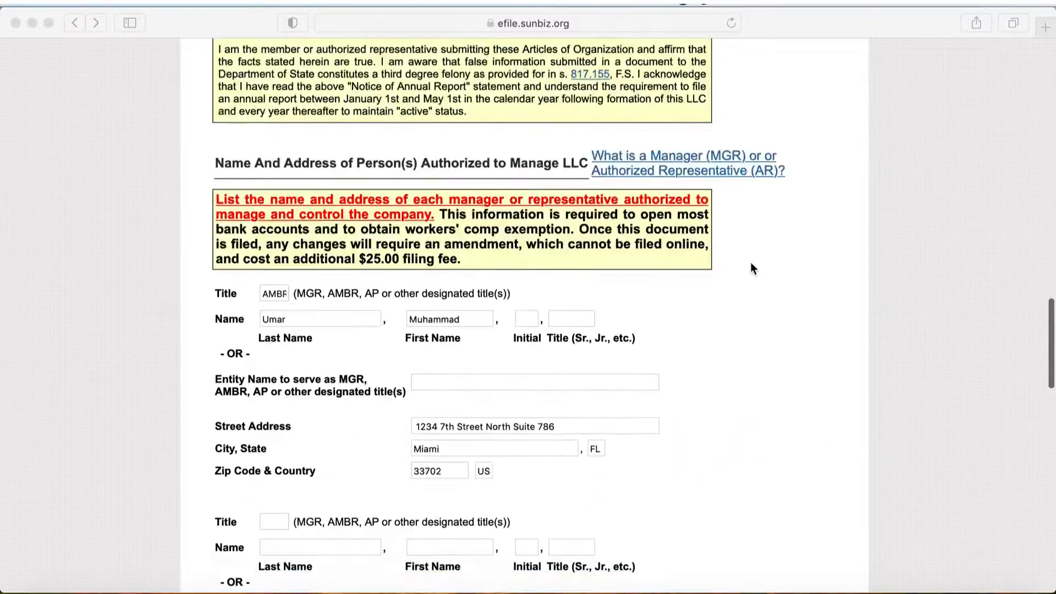
scroll(751, 268, "up", 10)
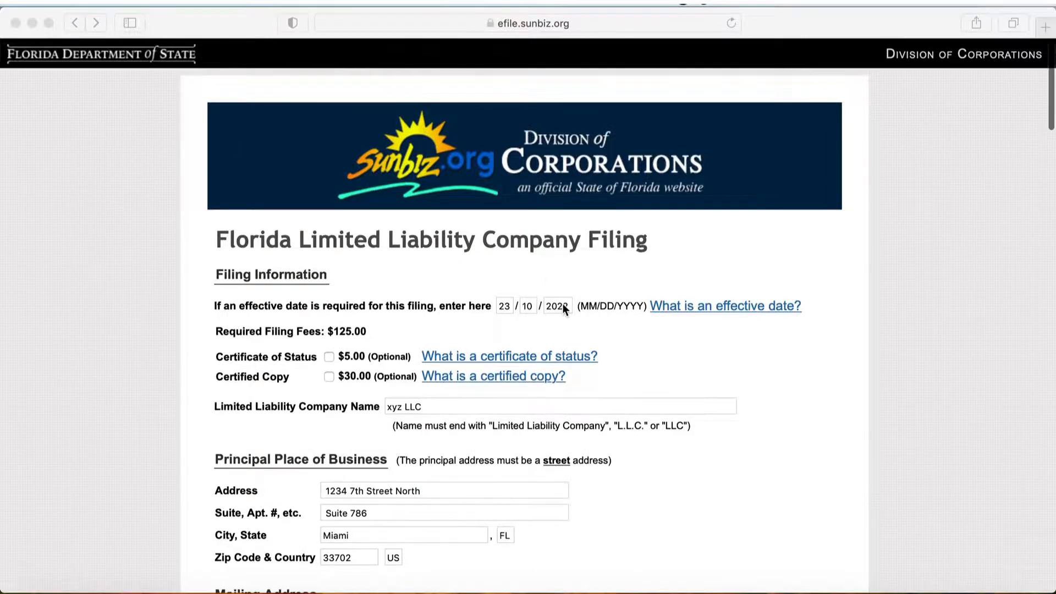
scroll(562, 303, "down", 7)
scroll(741, 360, "down", 12)
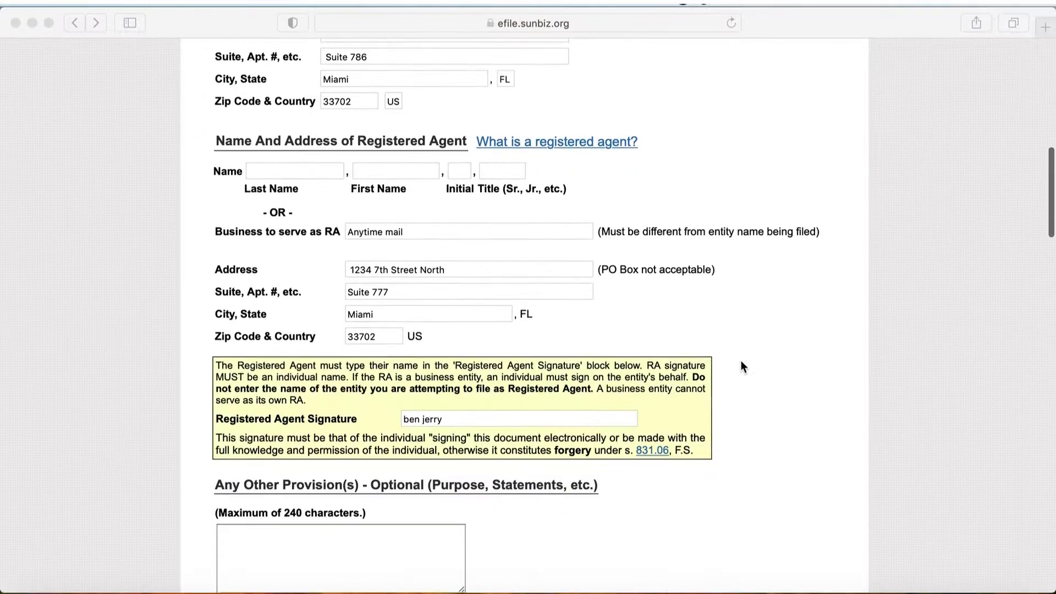
scroll(740, 361, "down", 8)
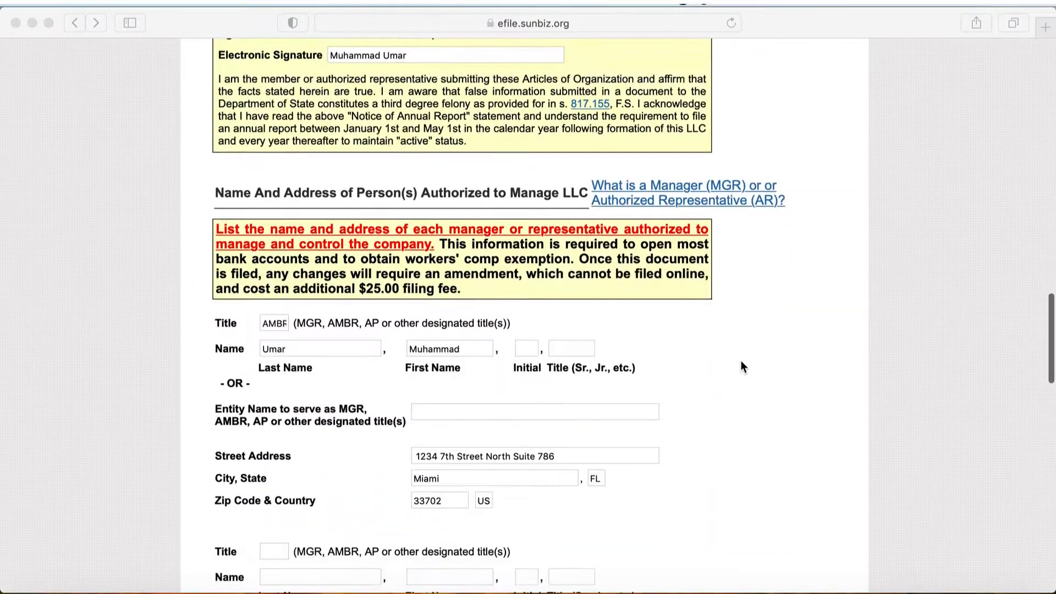
scroll(741, 361, "up", 20)
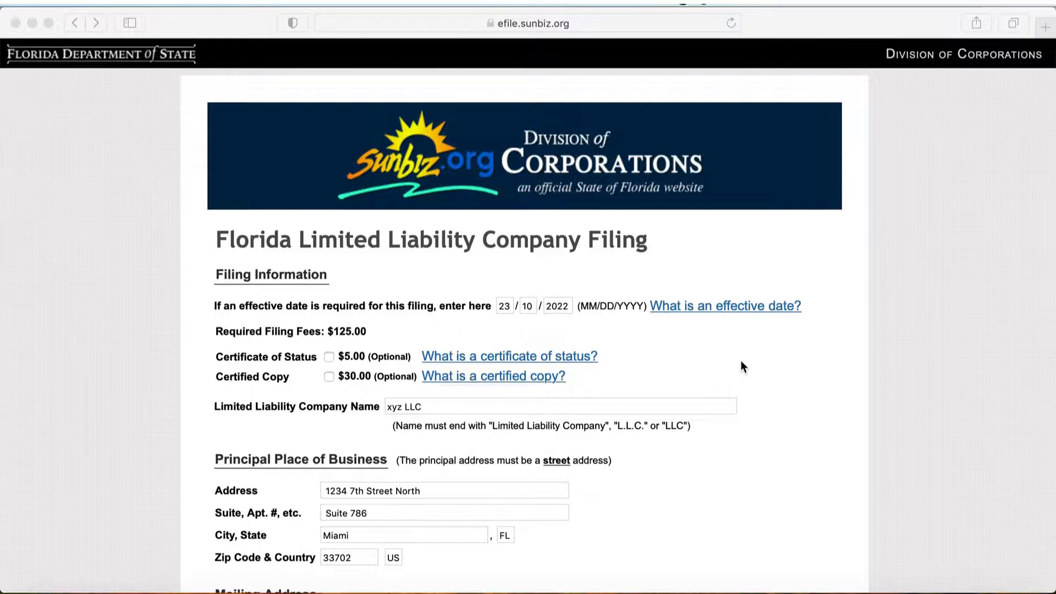
scroll(741, 362, "down", 5)
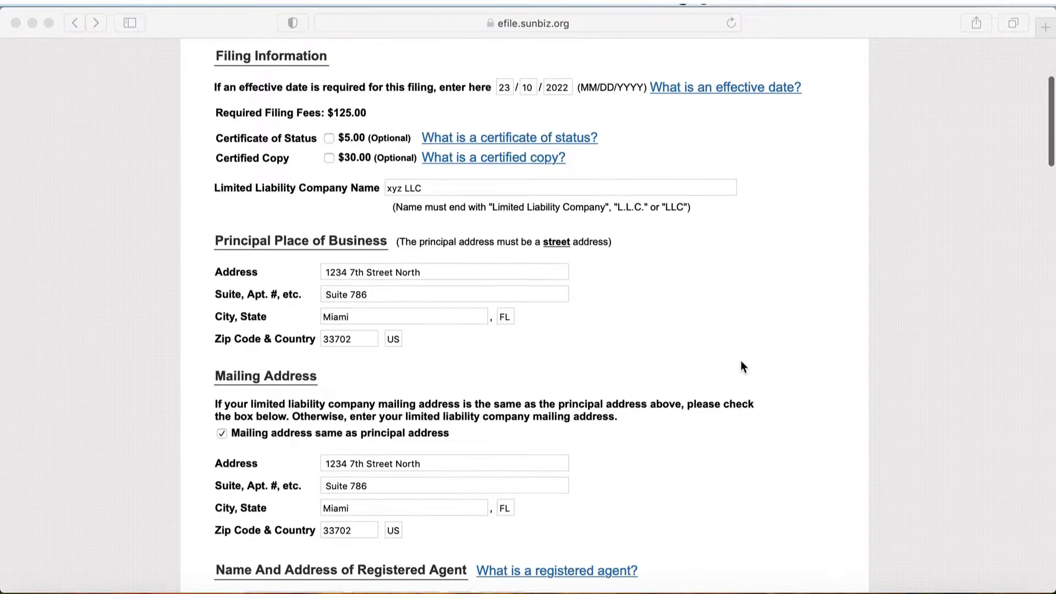
scroll(740, 361, "down", 10)
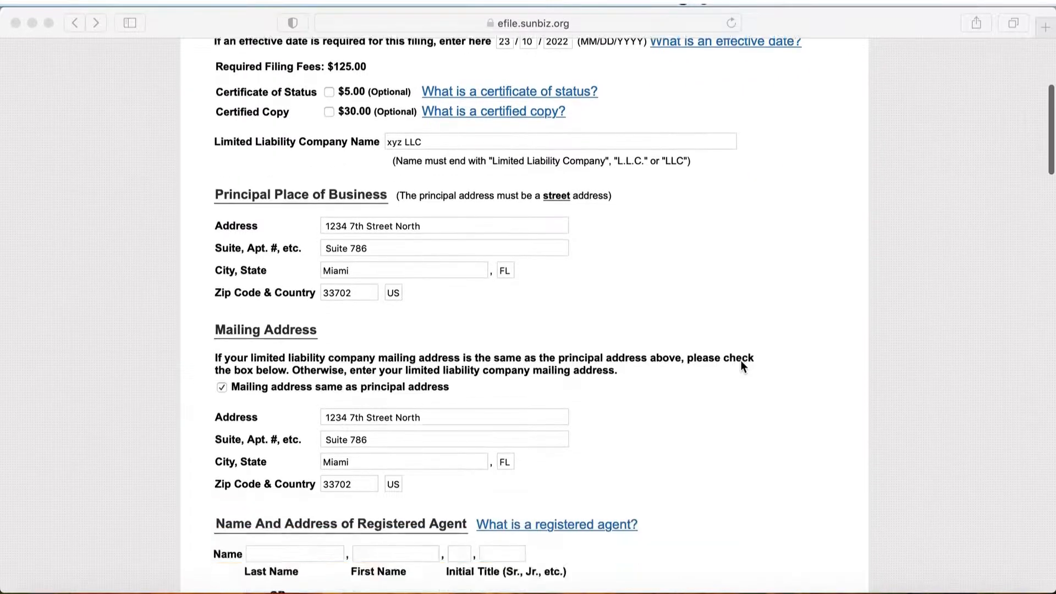
scroll(741, 361, "down", 20)
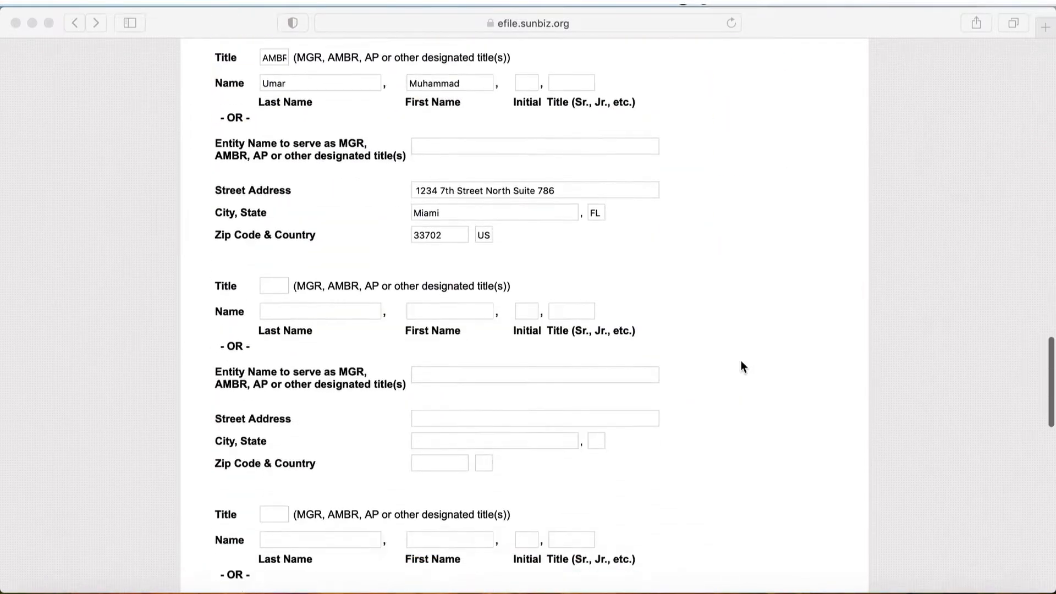
scroll(740, 361, "up", 15)
scroll(741, 361, "up", 20)
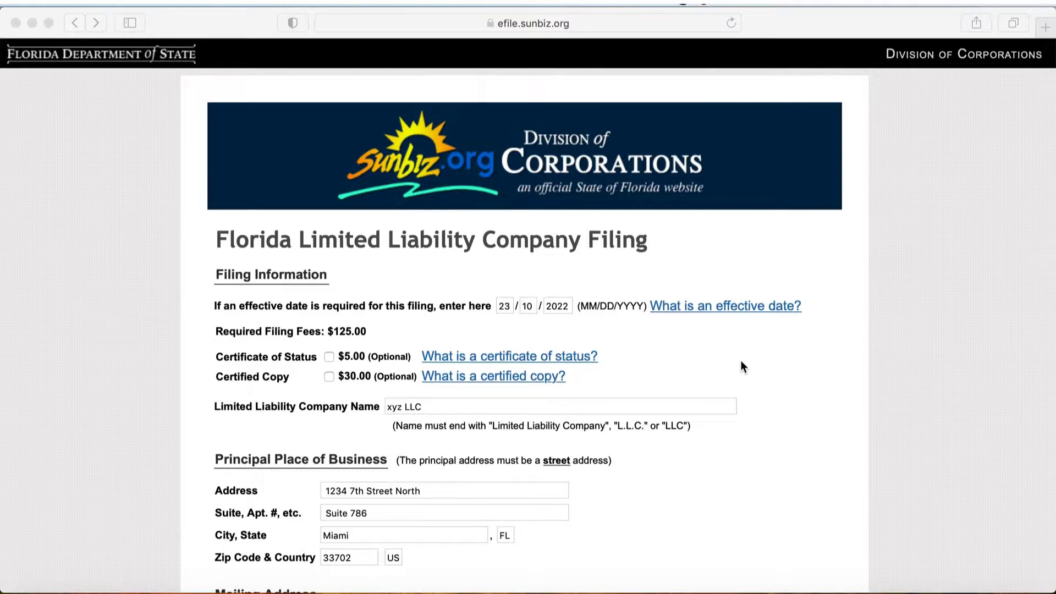
Step: Minimize the browser window with the filing form and close the Notes window holding the addresses
left_click(31, 24)
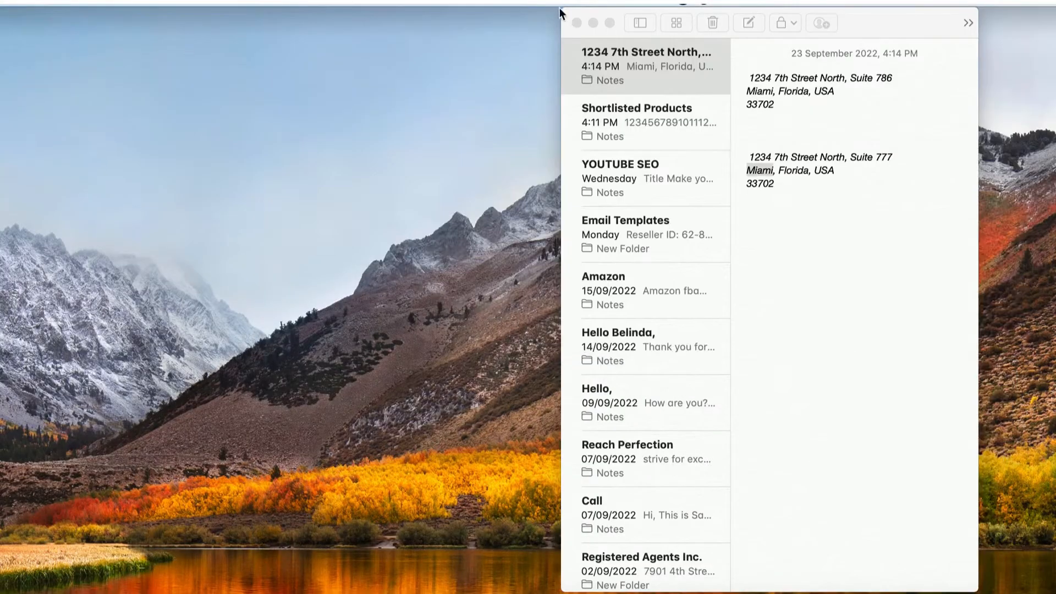
left_click(576, 23)
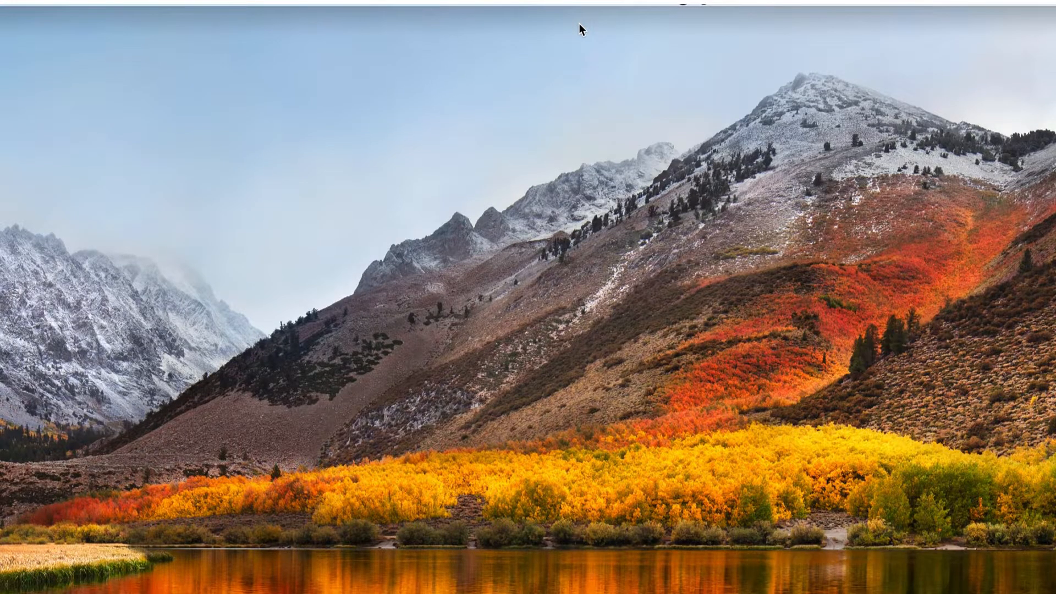